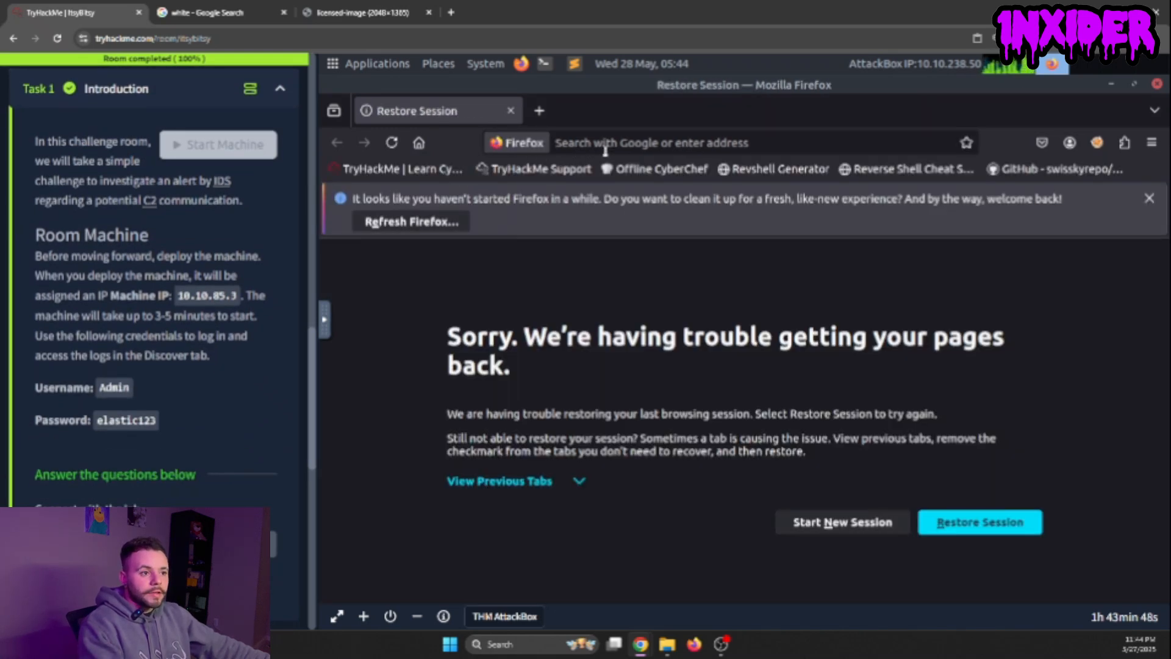
- Open the Elastic home page on the target machine at 10.10.85.3 in the AttackBox browser
{"action": "left_click", "coordinate": [603, 149]}
{"action": "type", "text": "10.10.85.3"}
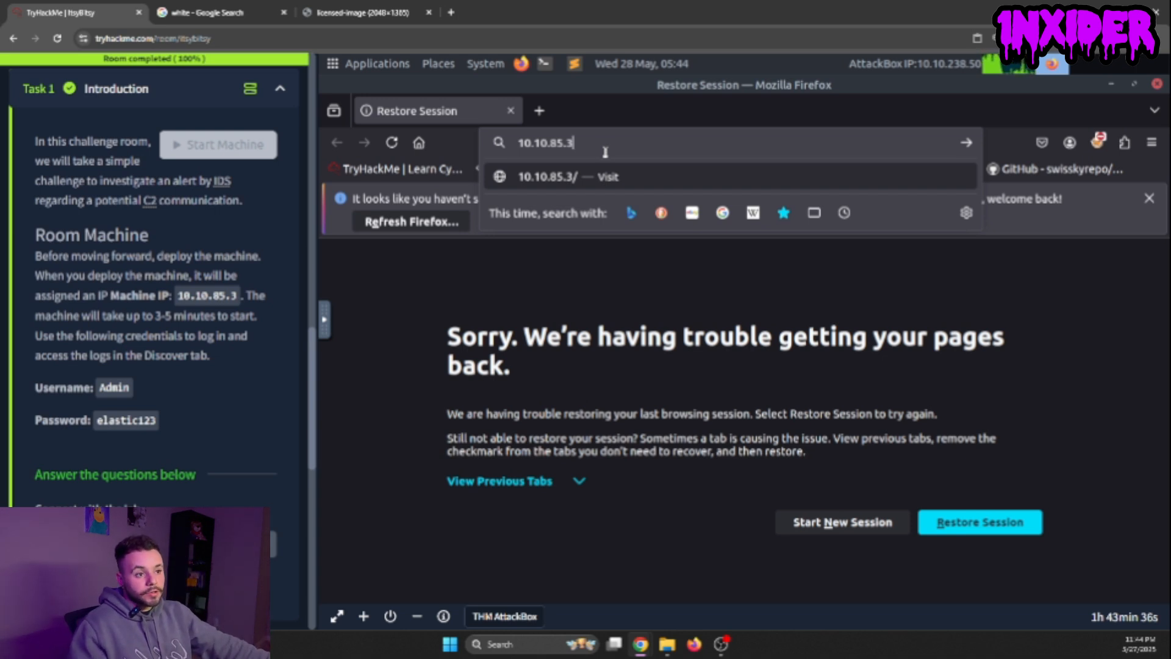
{"action": "scroll", "coordinate": [275, 256], "scroll_direction": "up", "scroll_amount": 6}
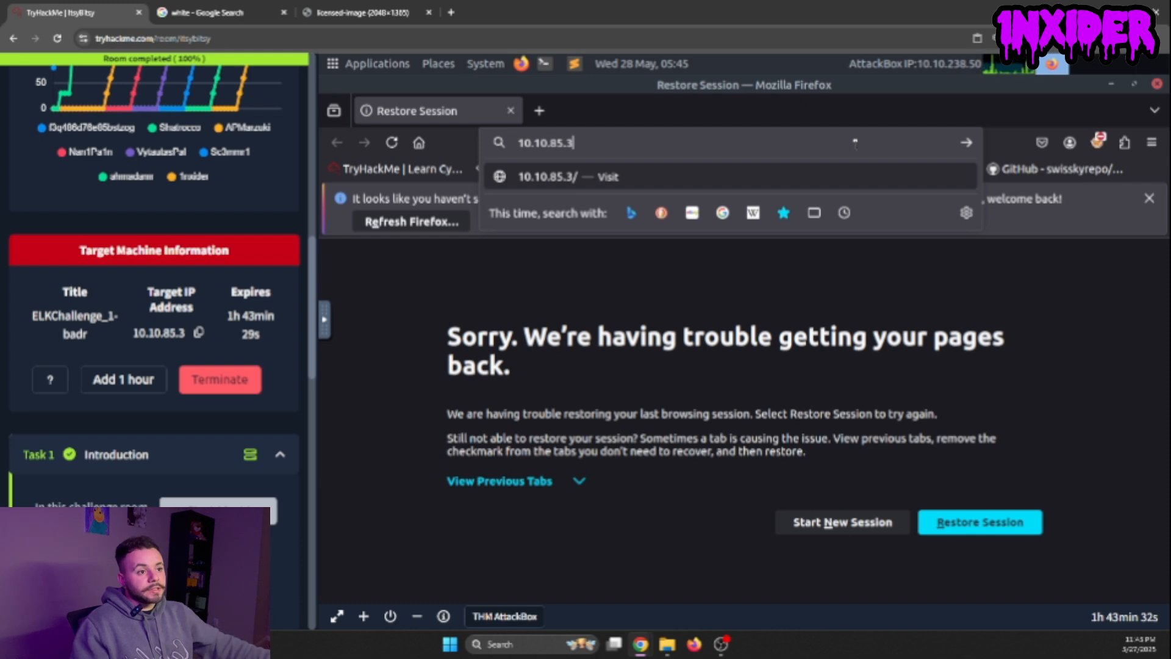
{"action": "key", "text": "Return"}
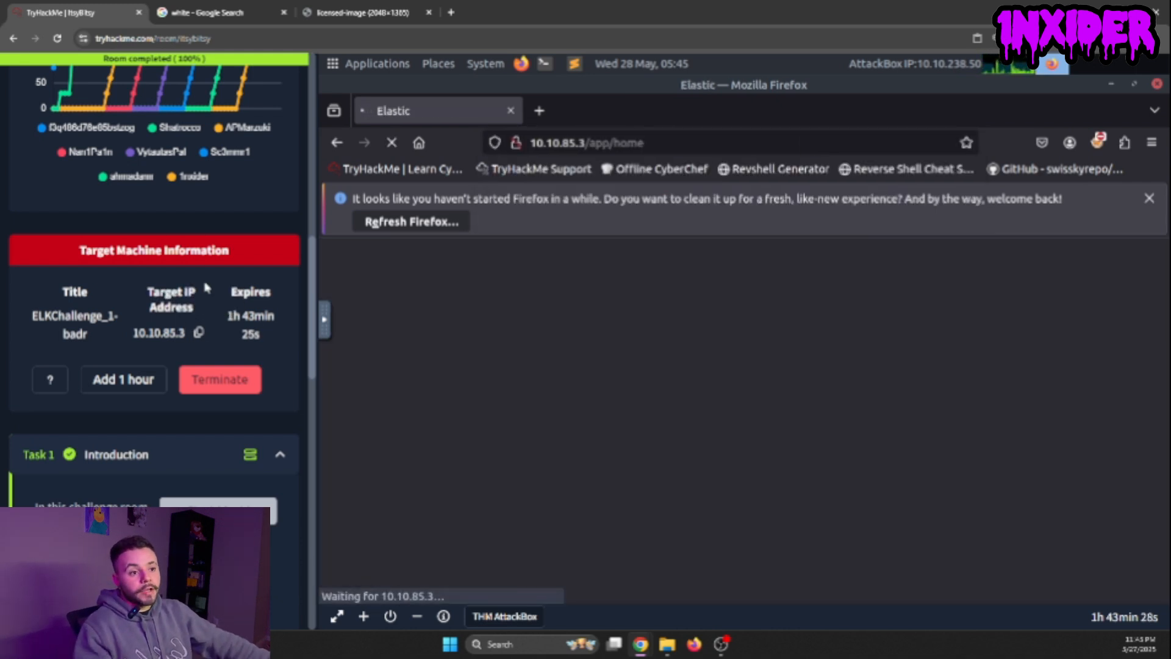
{"action": "scroll", "coordinate": [201, 348], "scroll_direction": "down", "scroll_amount": 1}
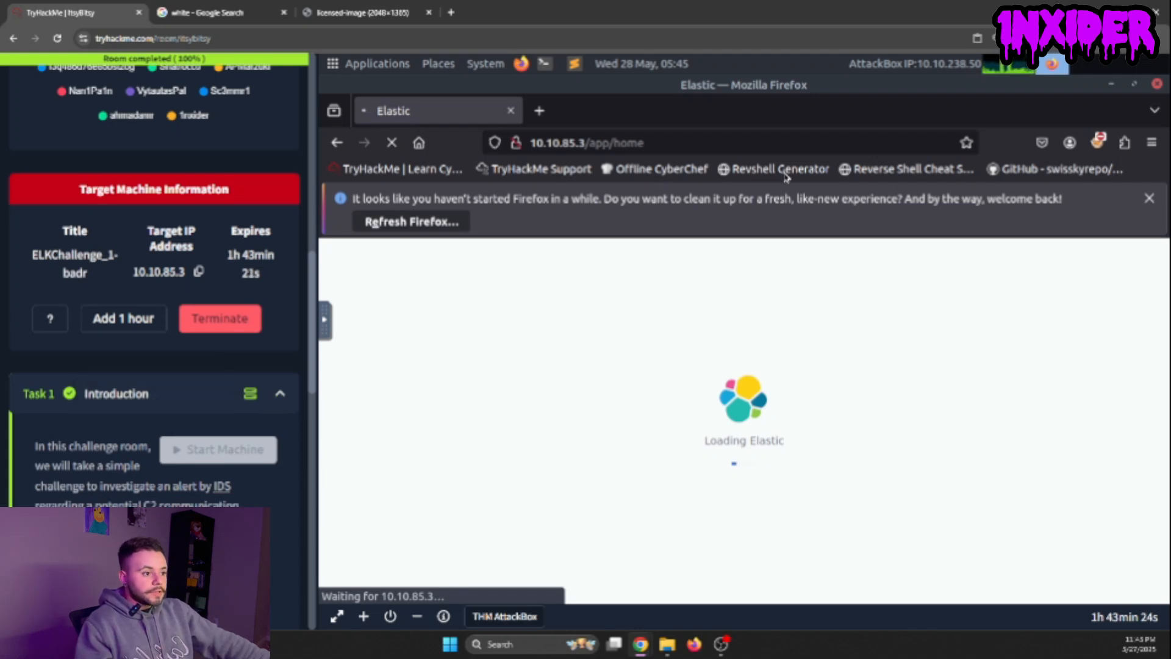
- Hide the AttackBox browser's bookmarks toolbar and dismiss the Refresh Firefox notice
{"action": "left_click", "coordinate": [1151, 142]}
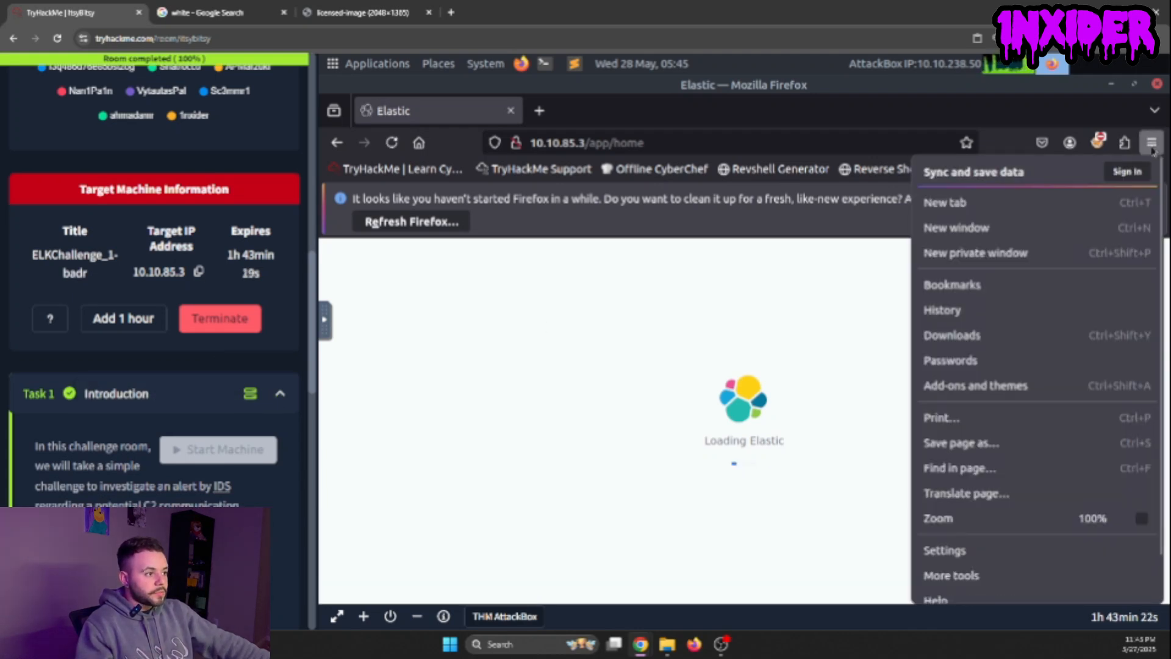
{"action": "left_click", "coordinate": [1052, 284]}
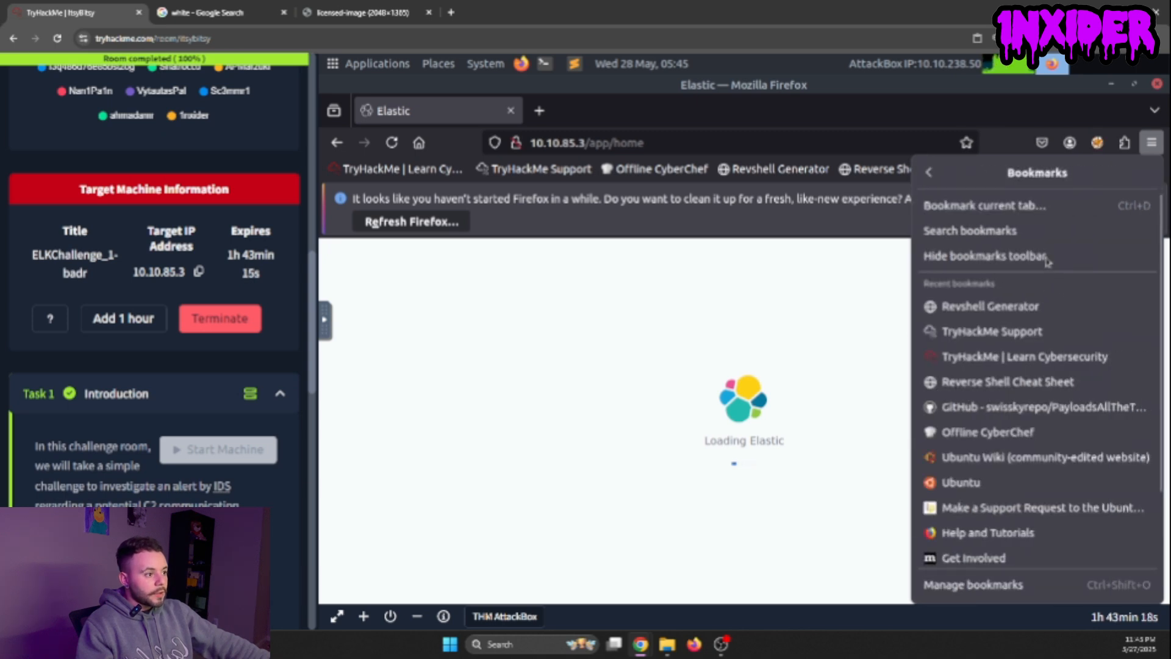
{"action": "left_click", "coordinate": [1047, 256]}
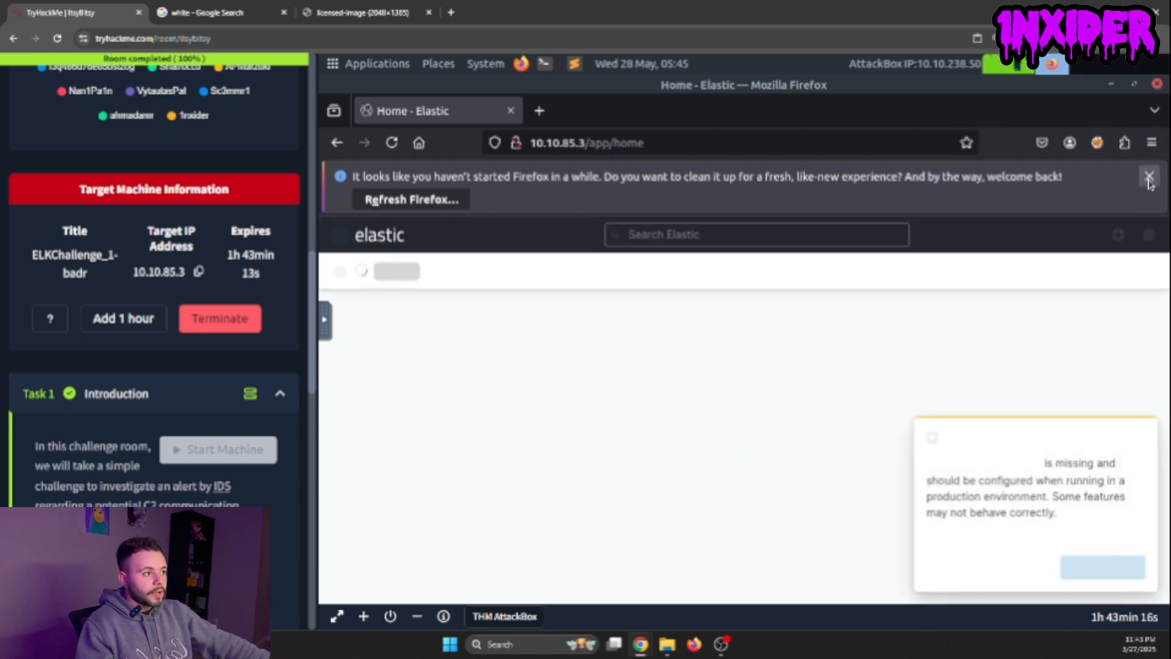
{"action": "left_click", "coordinate": [118, 329]}
- Reset the ItsyBitsy room's progress and complete Task 1's "Connect with the lab" question
{"action": "scroll", "coordinate": [122, 336], "scroll_direction": "down", "scroll_amount": 6}
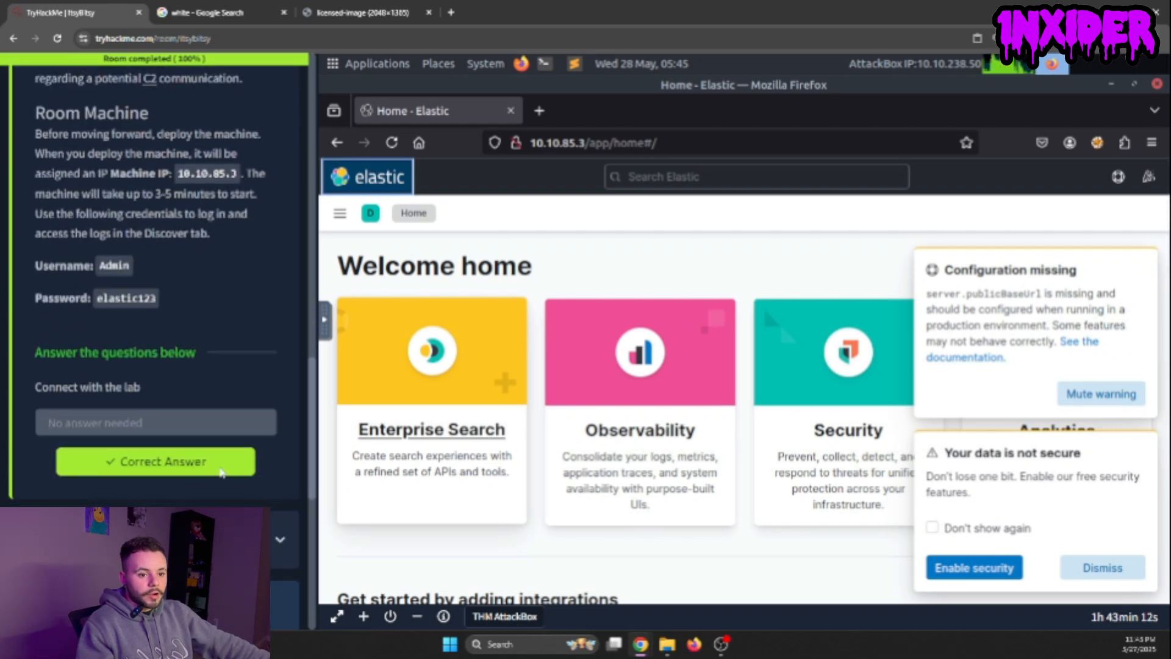
{"action": "scroll", "coordinate": [221, 476], "scroll_direction": "up", "scroll_amount": 12}
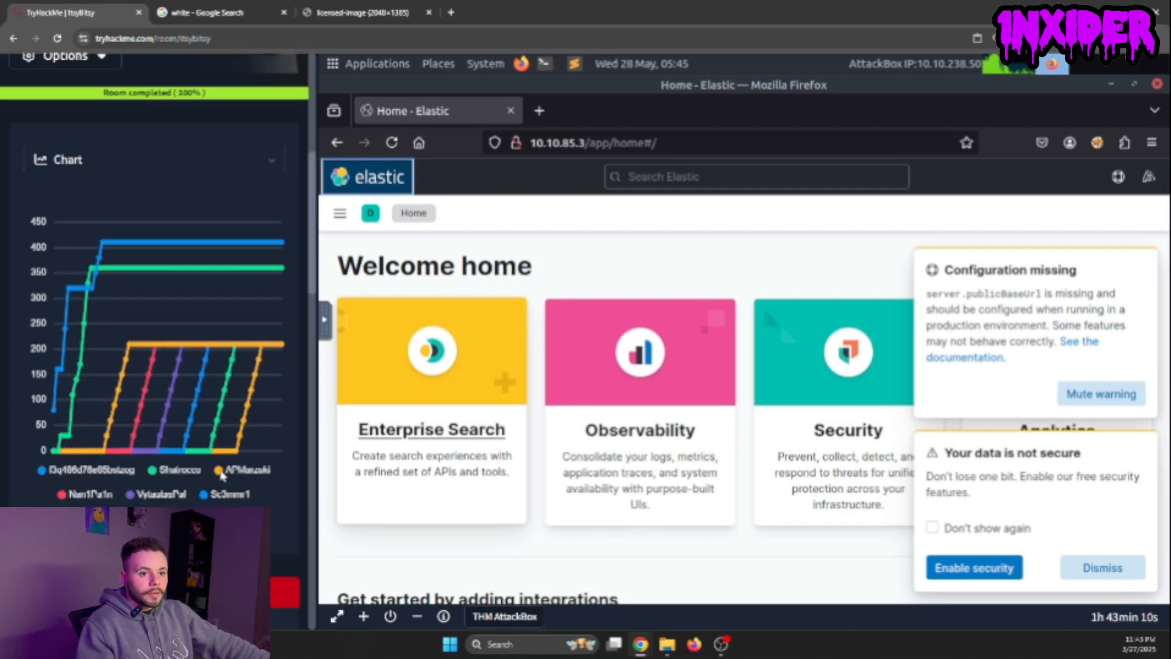
{"action": "scroll", "coordinate": [221, 475], "scroll_direction": "up", "scroll_amount": 2}
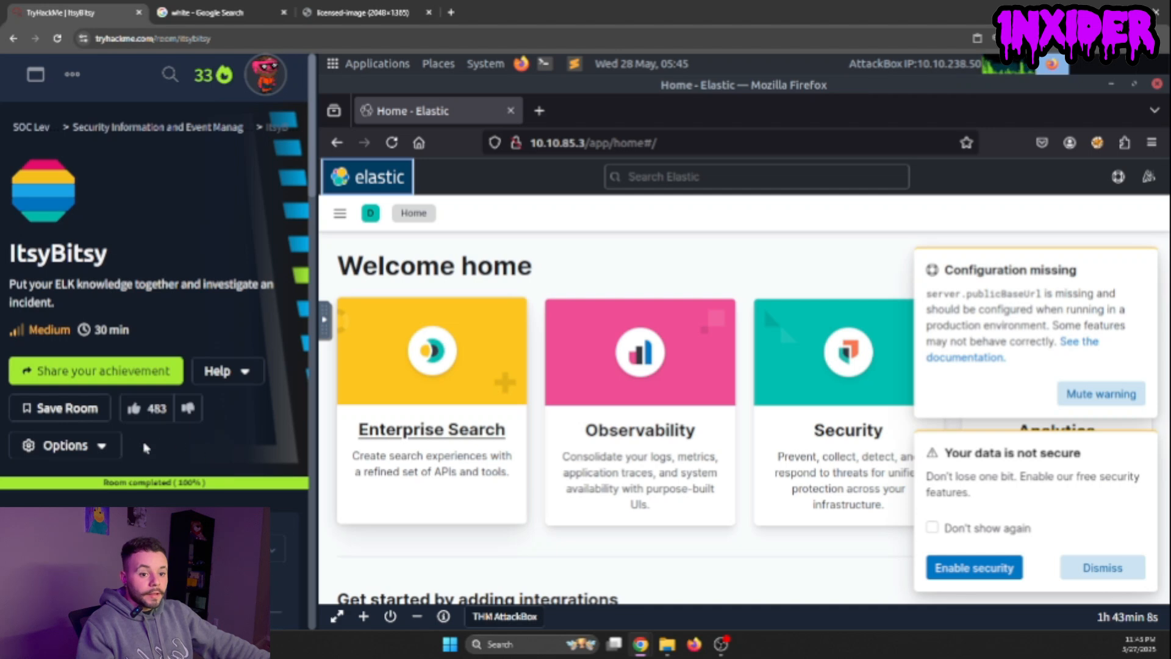
{"action": "left_click", "coordinate": [66, 445]}
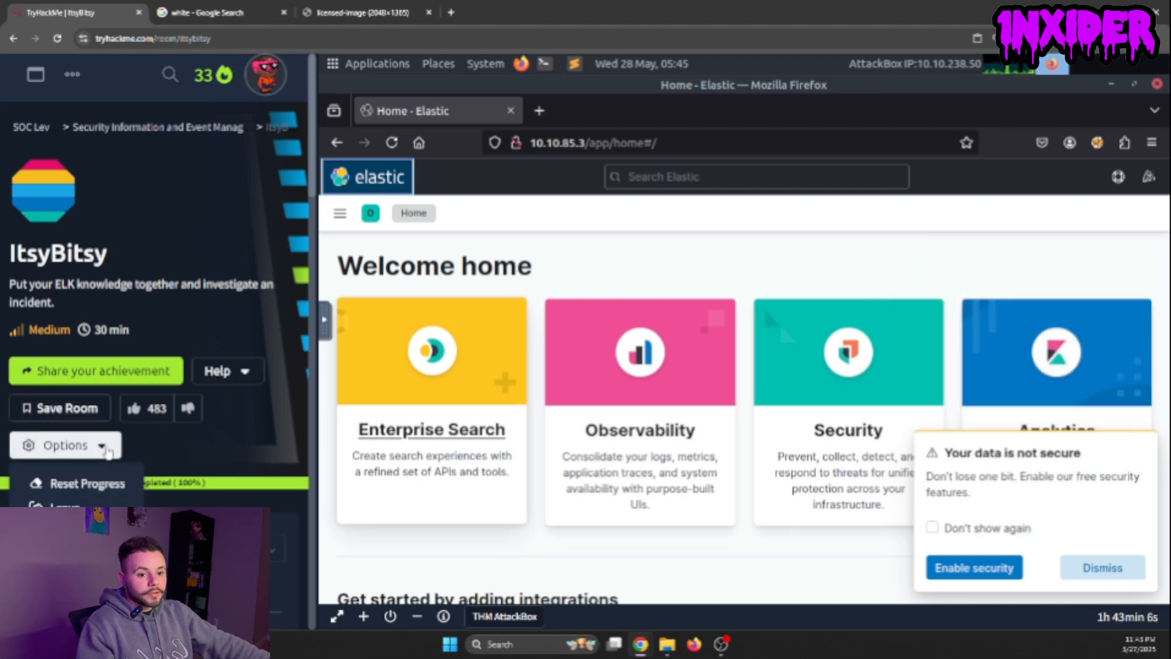
{"action": "left_click", "coordinate": [105, 485]}
{"action": "left_click", "coordinate": [677, 402]}
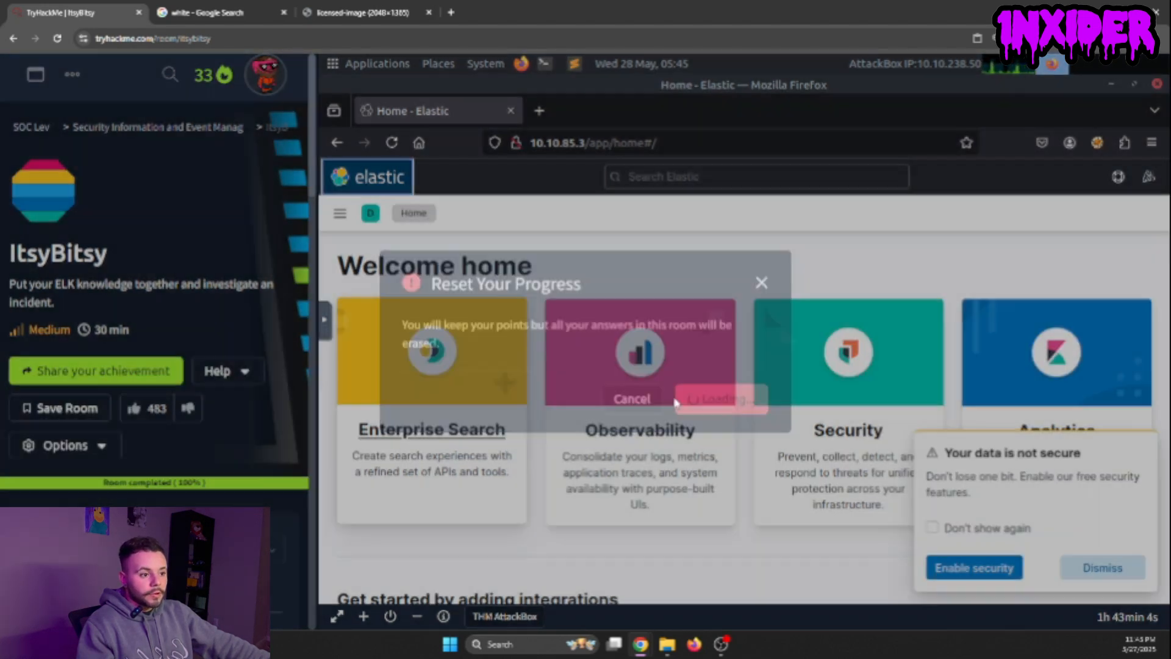
{"action": "scroll", "coordinate": [243, 383], "scroll_direction": "down", "scroll_amount": 15}
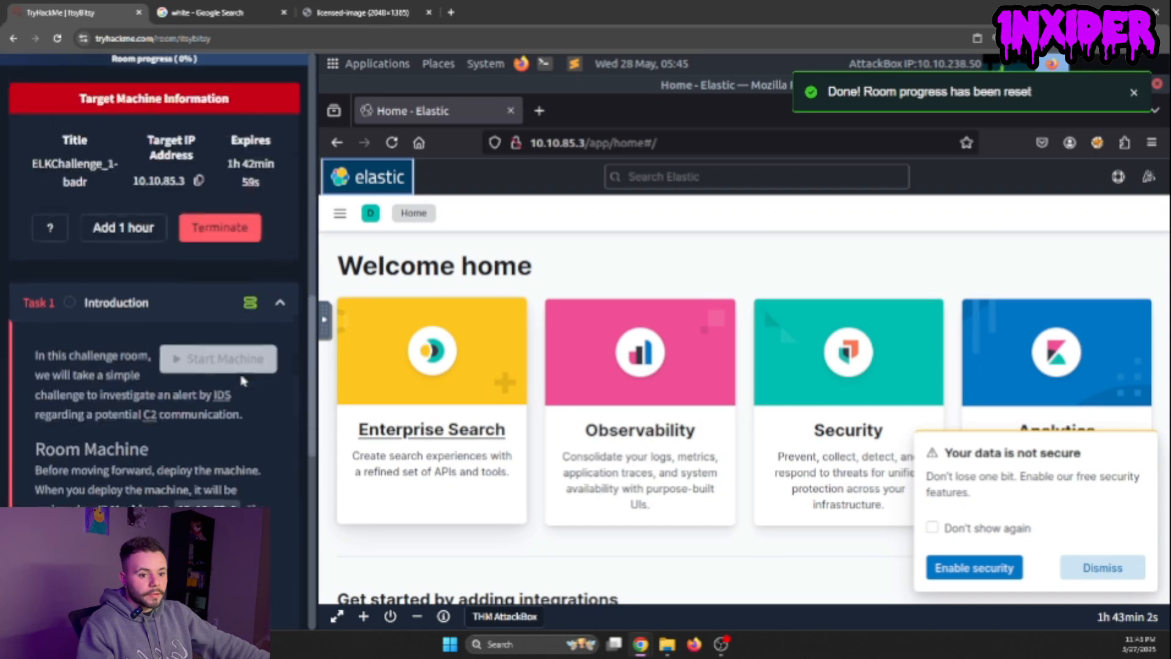
{"action": "left_click", "coordinate": [212, 421]}
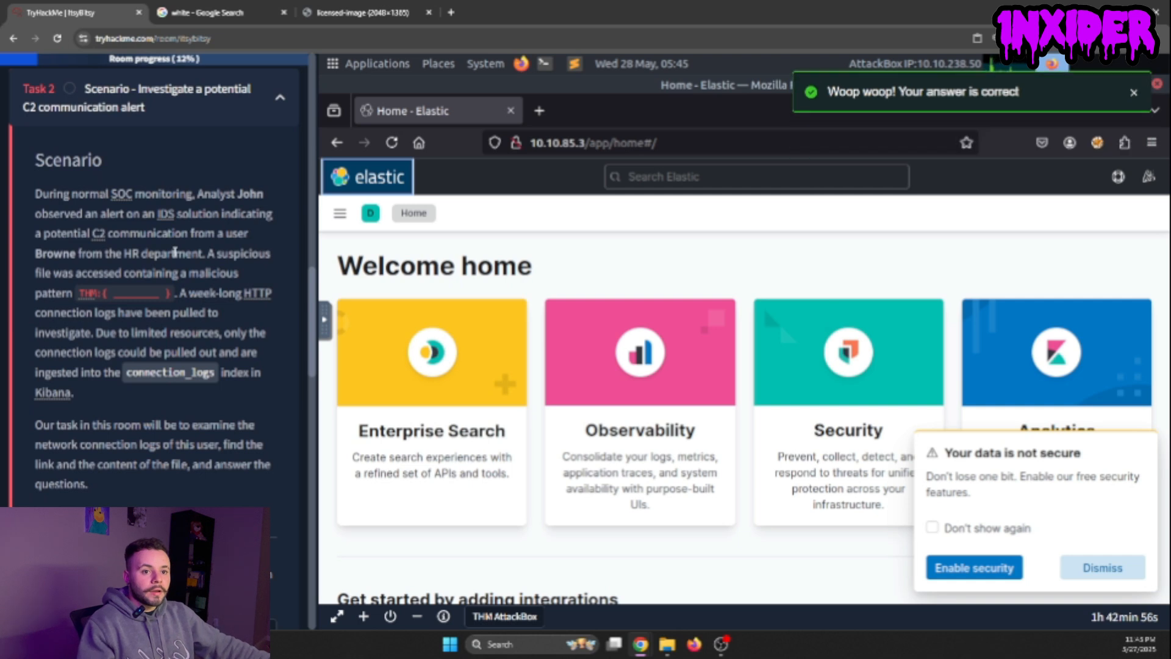
- Read the Task 2 scenario on the potential C2 communication alert and its first question about March 2022 events
{"action": "scroll", "coordinate": [175, 247], "scroll_direction": "down", "scroll_amount": 1}
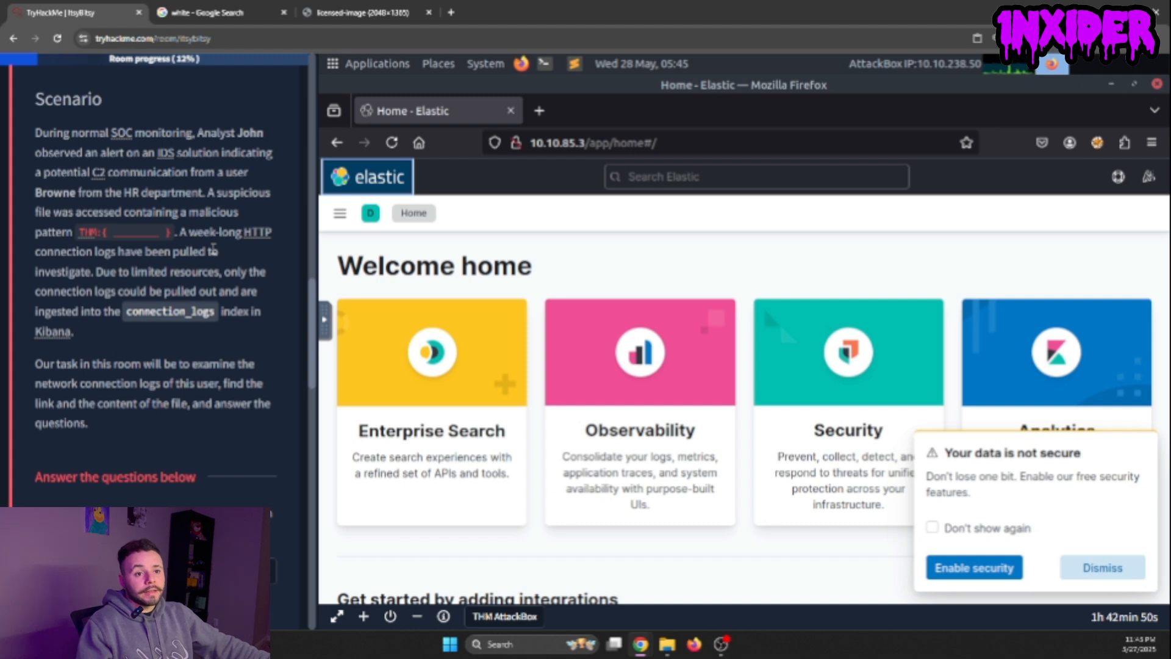
{"action": "scroll", "coordinate": [213, 248], "scroll_direction": "down", "scroll_amount": 1}
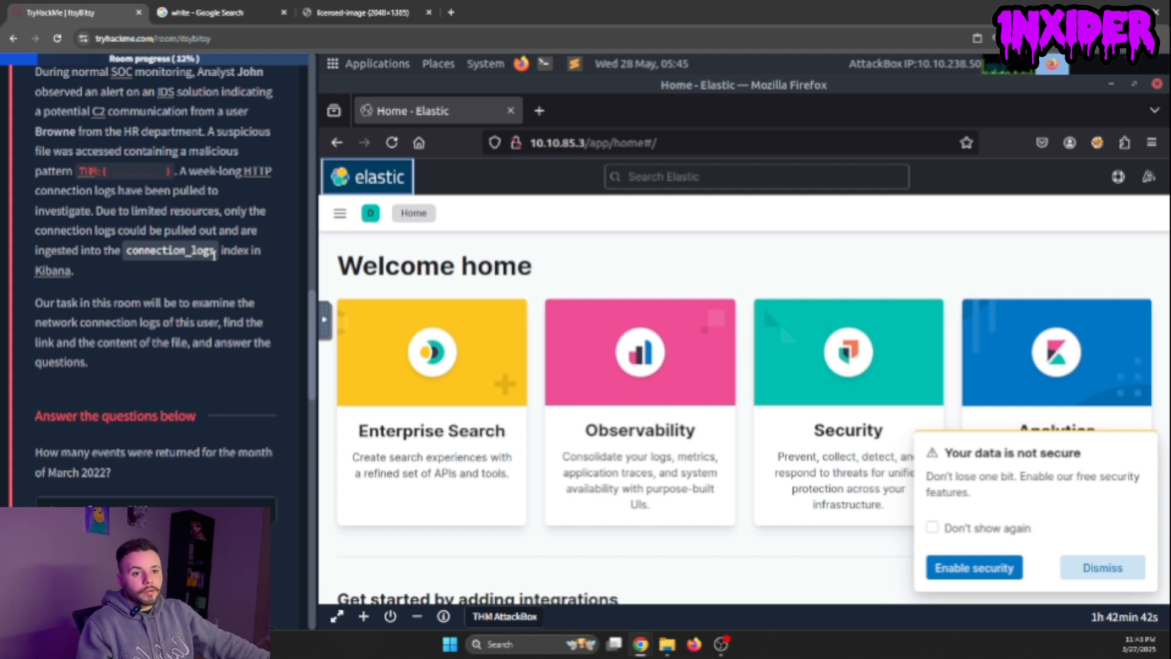
{"action": "scroll", "coordinate": [213, 255], "scroll_direction": "down", "scroll_amount": 1}
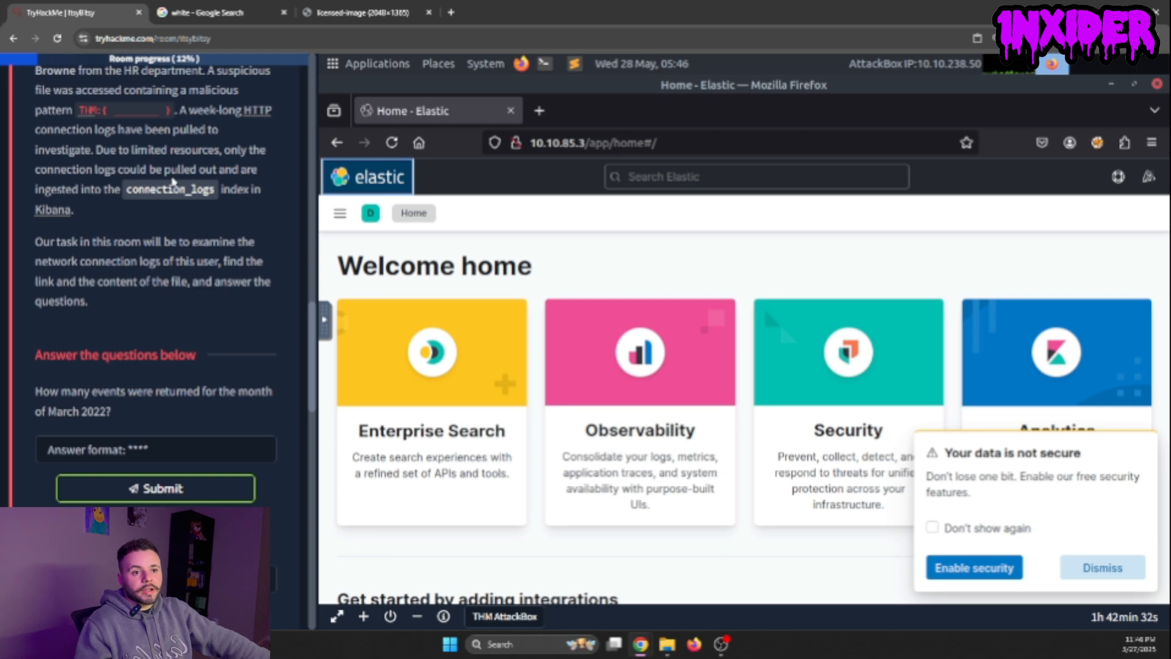
{"action": "scroll", "coordinate": [209, 225], "scroll_direction": "up", "scroll_amount": 1}
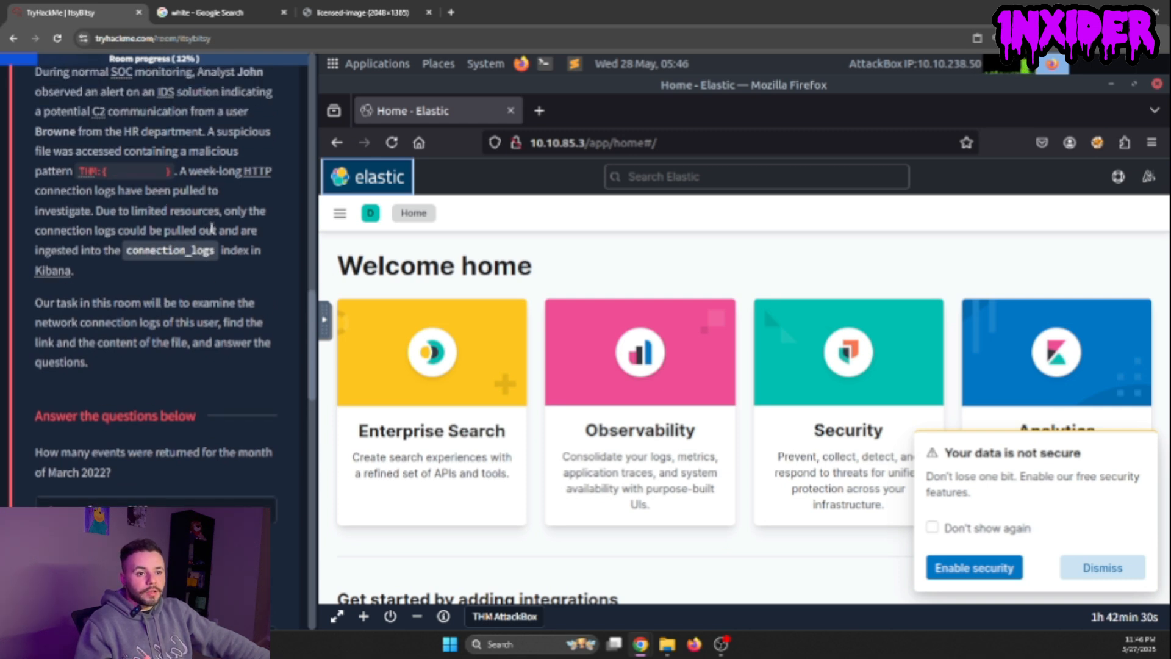
{"action": "scroll", "coordinate": [214, 236], "scroll_direction": "down", "scroll_amount": 1}
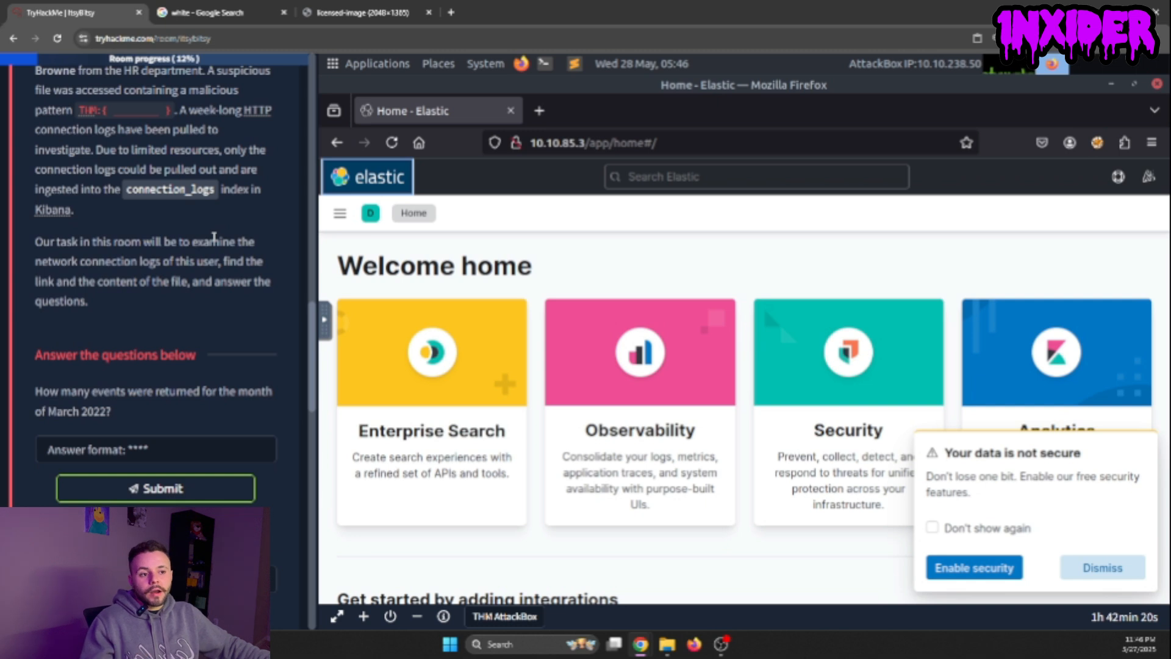
{"action": "scroll", "coordinate": [195, 302], "scroll_direction": "up", "scroll_amount": 2}
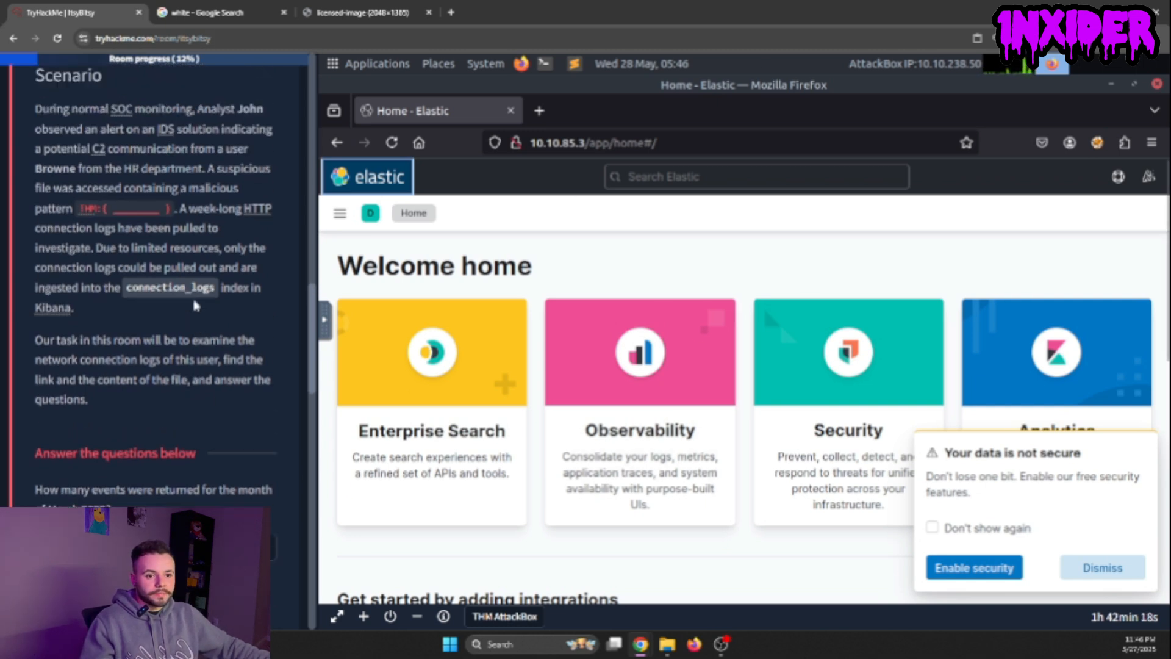
{"action": "scroll", "coordinate": [195, 305], "scroll_direction": "up", "scroll_amount": 1}
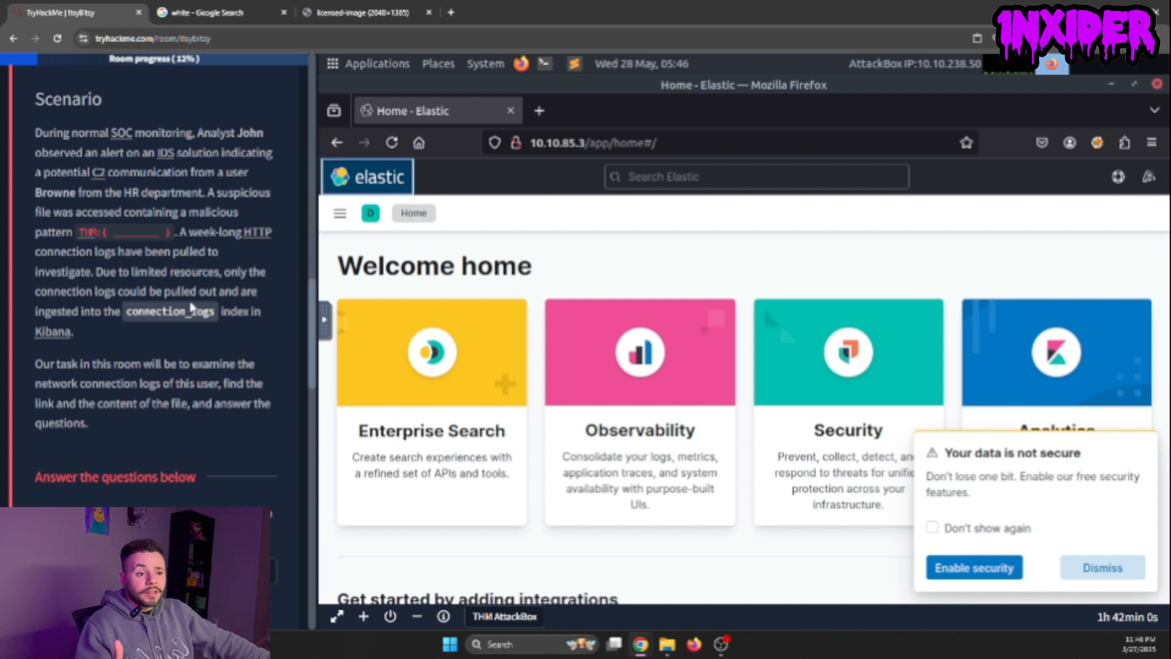
{"action": "scroll", "coordinate": [190, 306], "scroll_direction": "down", "scroll_amount": 1}
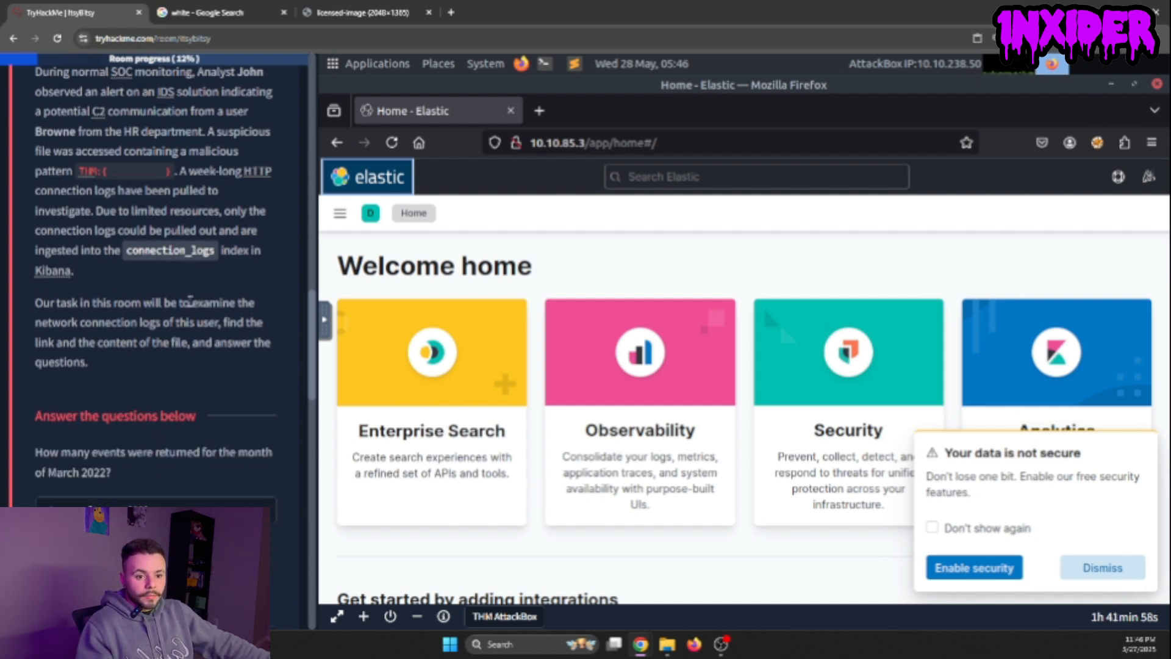
{"action": "scroll", "coordinate": [189, 299], "scroll_direction": "down", "scroll_amount": 1}
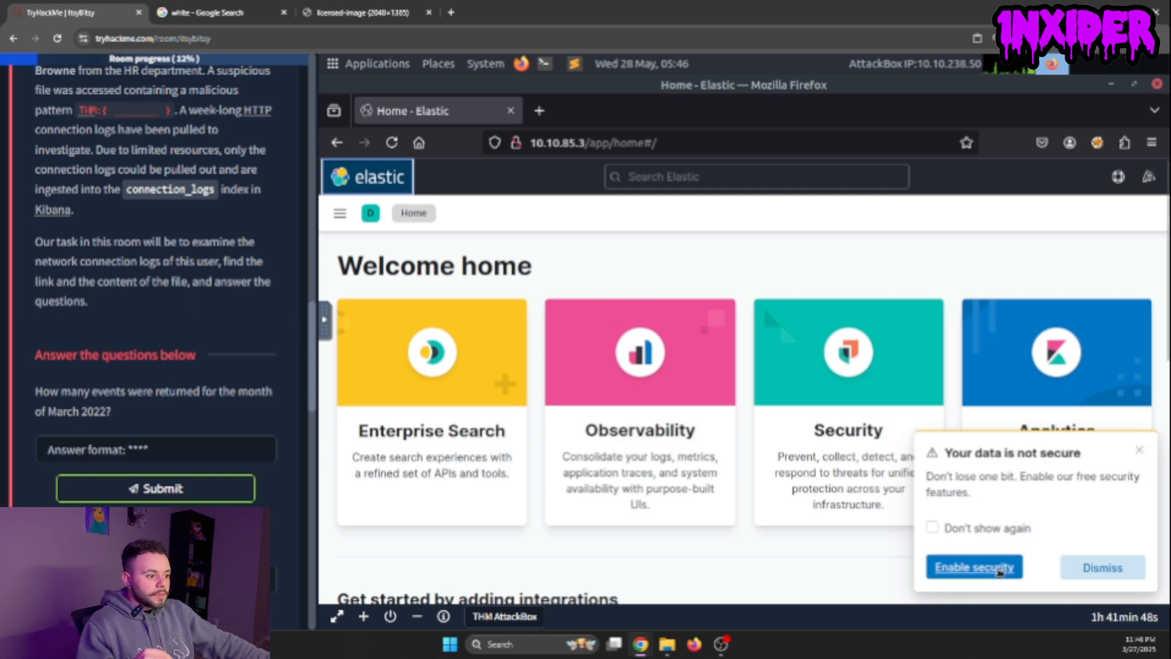
- Dismiss the "Your data is not secure" notice and open Discover under Analytics in Elastic
{"action": "left_click", "coordinate": [1139, 450]}
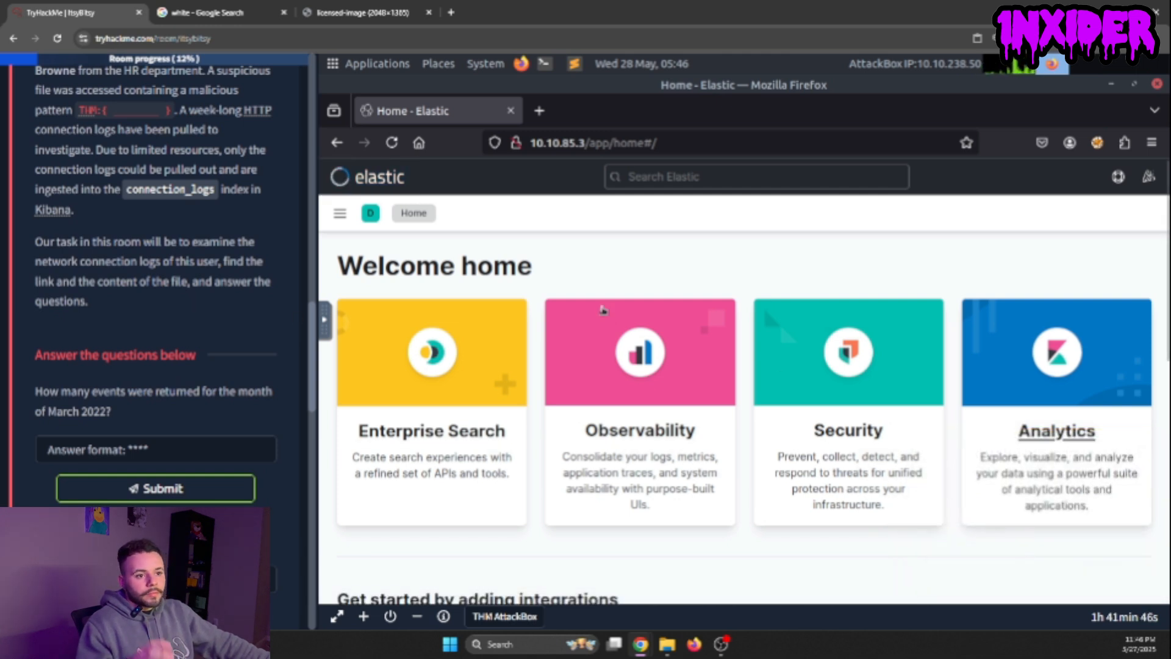
{"action": "left_click", "coordinate": [339, 213]}
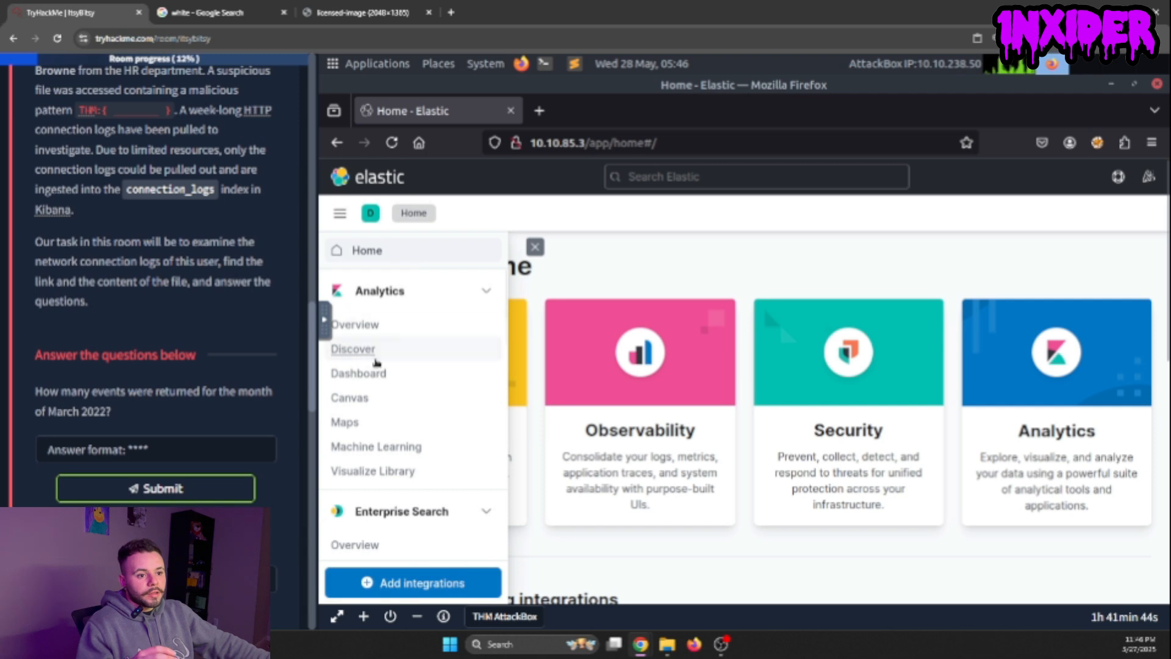
{"action": "left_click", "coordinate": [353, 349]}
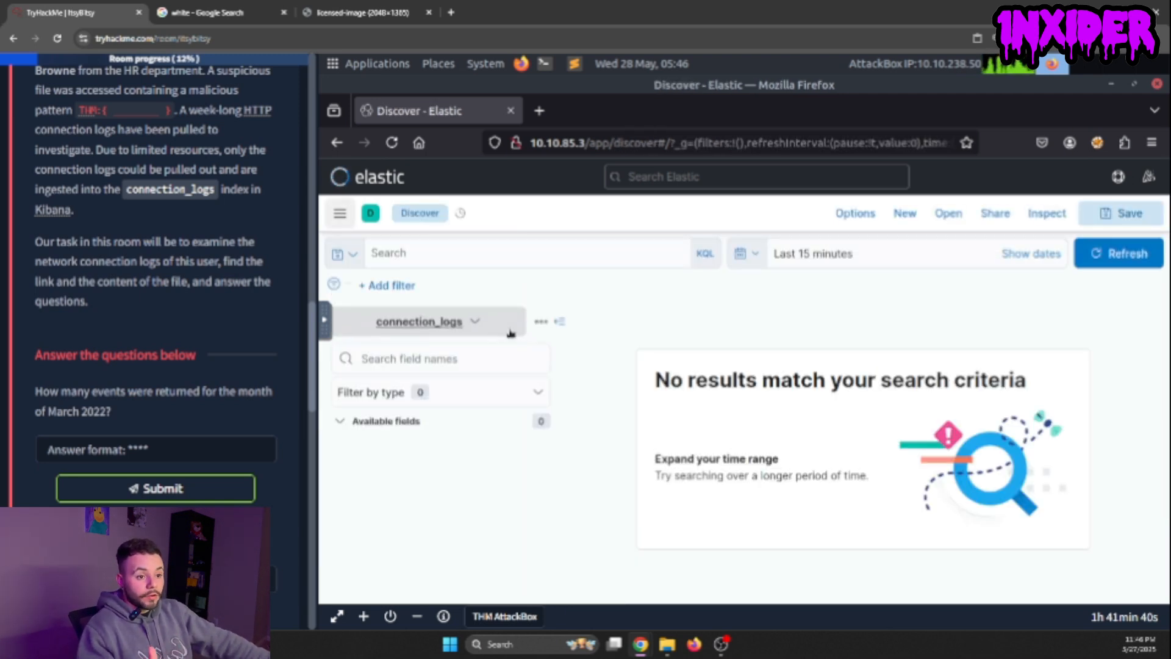
- Set the start of the connection_logs time range to the absolute date March 28, 2022
{"action": "scroll", "coordinate": [195, 310], "scroll_direction": "up", "scroll_amount": 1}
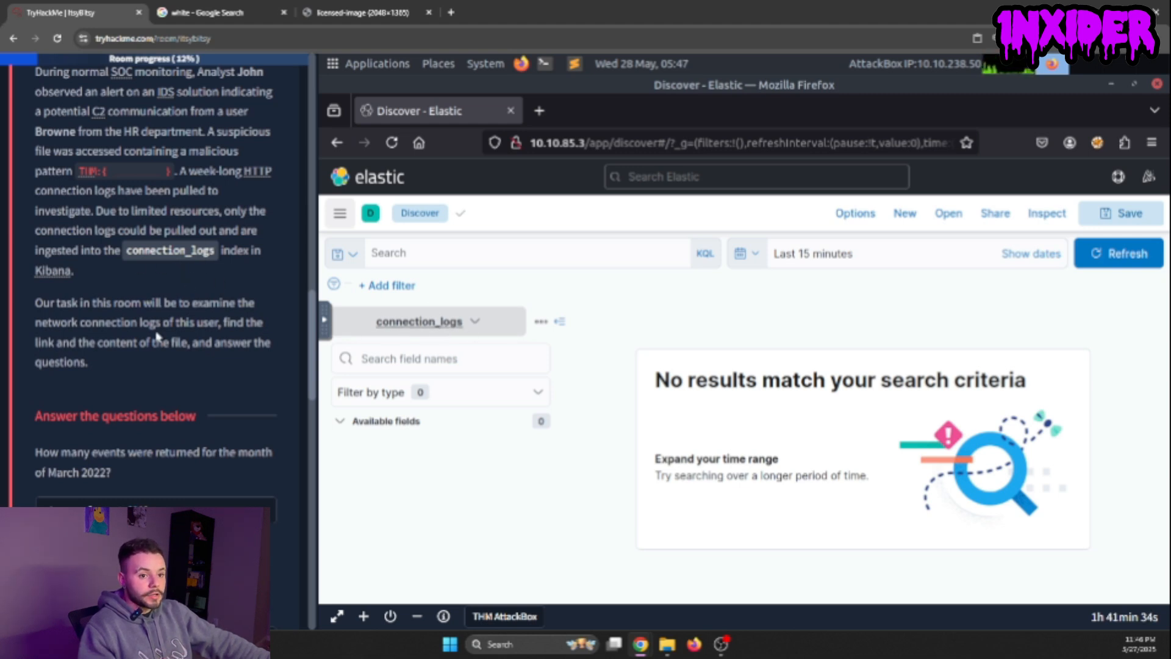
{"action": "scroll", "coordinate": [169, 328], "scroll_direction": "down", "scroll_amount": 3}
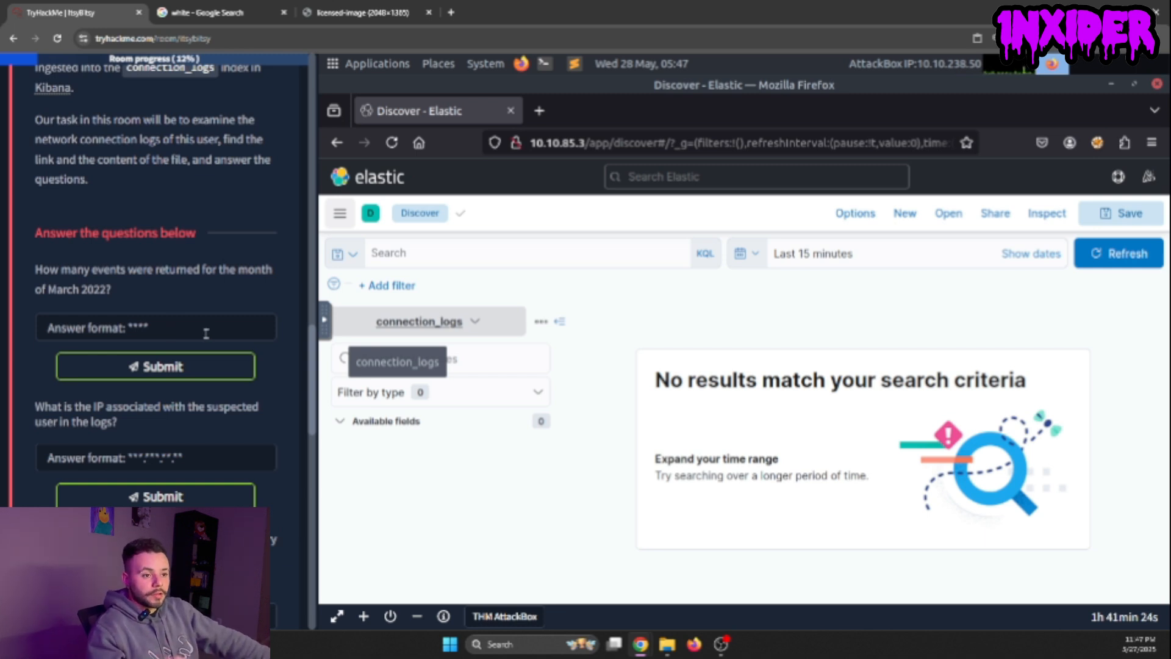
{"action": "left_click", "coordinate": [1028, 255]}
{"action": "left_click", "coordinate": [912, 261]}
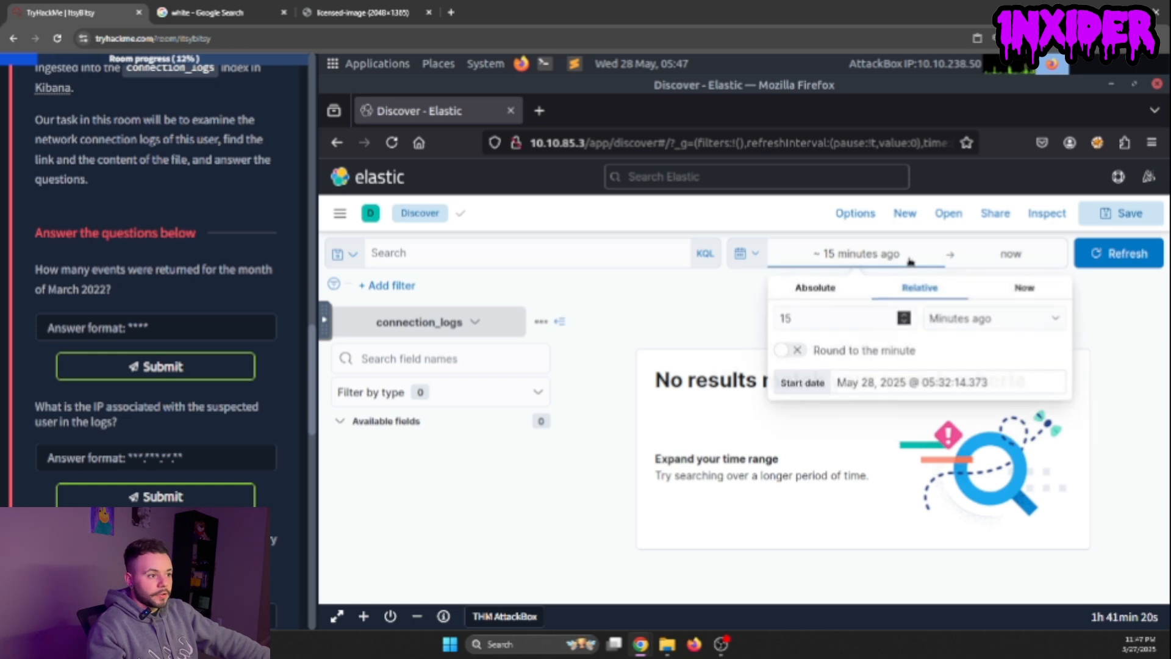
{"action": "left_click", "coordinate": [816, 287]}
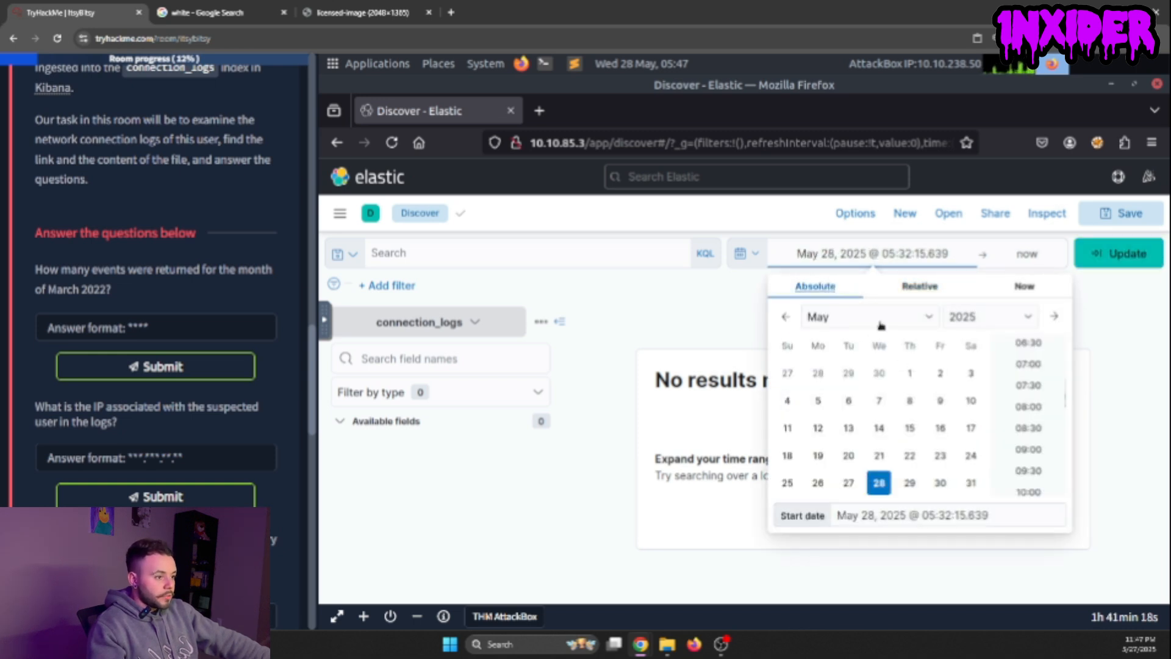
{"action": "left_click", "coordinate": [885, 324]}
{"action": "left_click", "coordinate": [841, 364]}
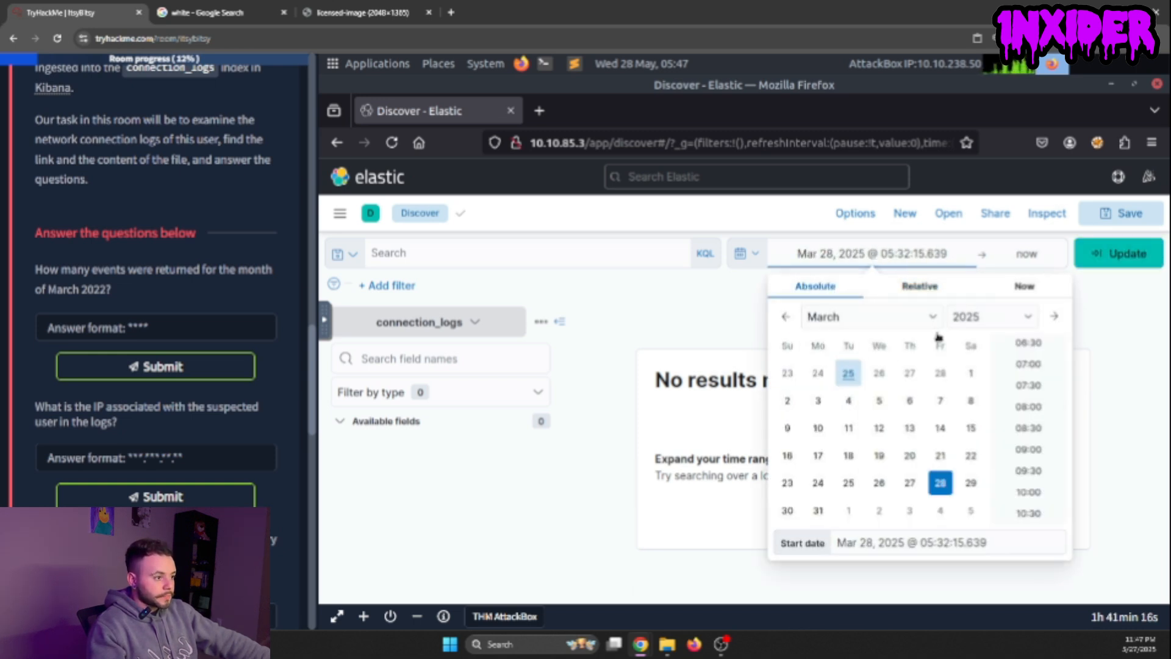
{"action": "left_click", "coordinate": [1016, 317]}
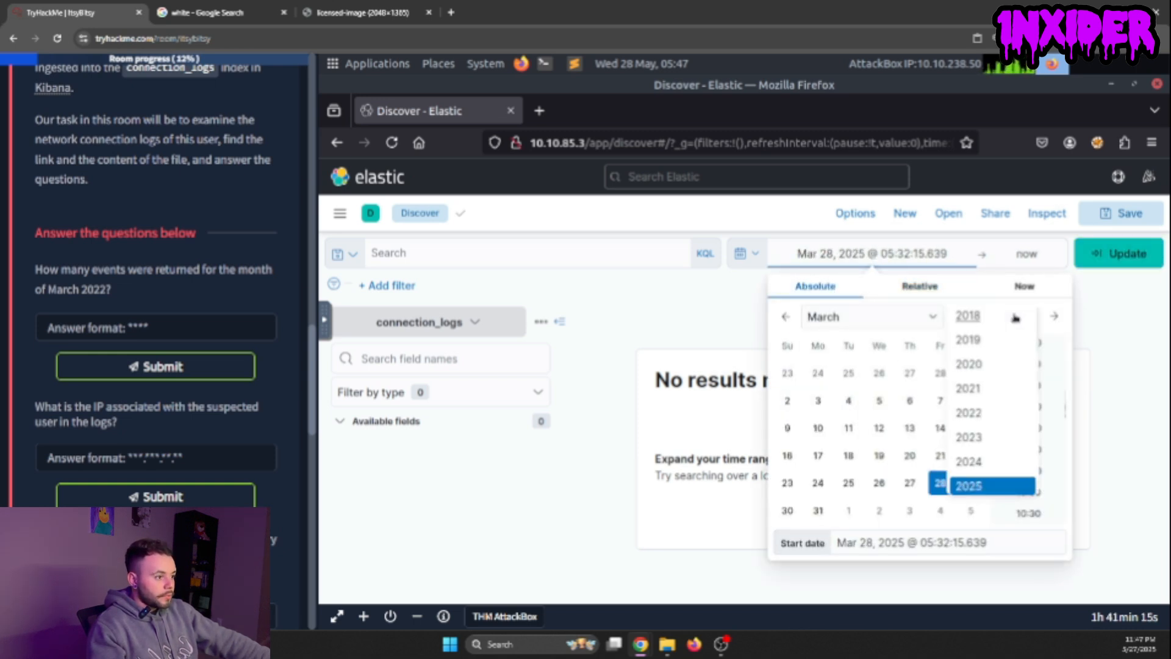
{"action": "left_click", "coordinate": [976, 416]}
- Set the time of day for the range's start date to 00:00
{"action": "left_click", "coordinate": [1018, 256]}
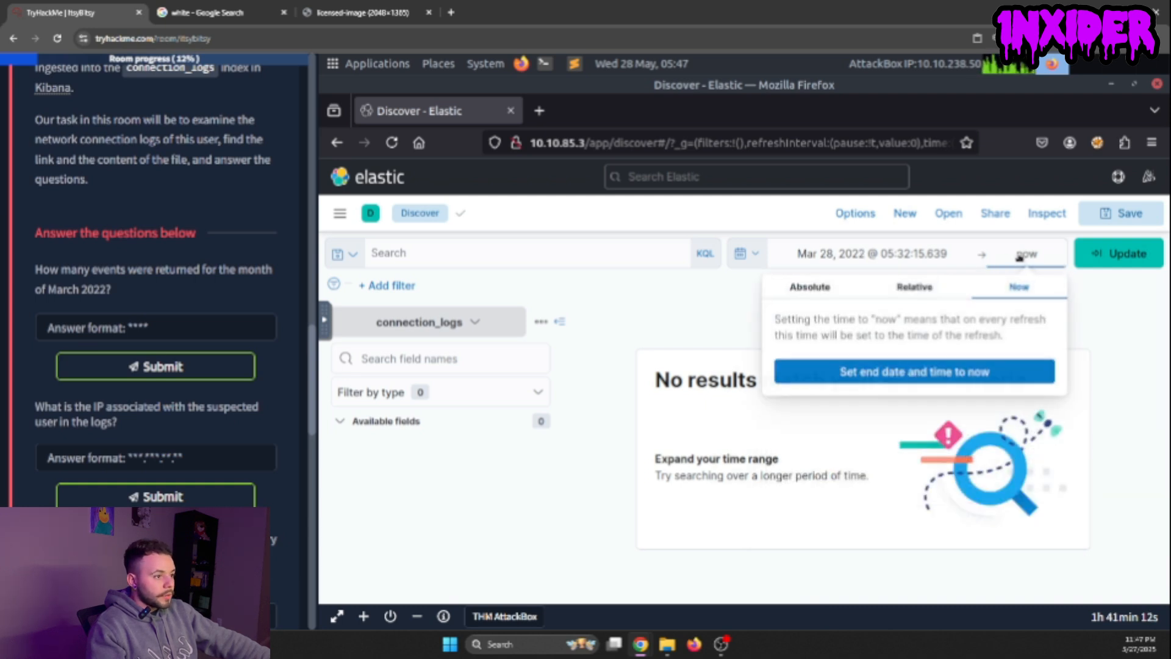
{"action": "left_click", "coordinate": [876, 256]}
{"action": "scroll", "coordinate": [1027, 366], "scroll_direction": "up", "scroll_amount": 3}
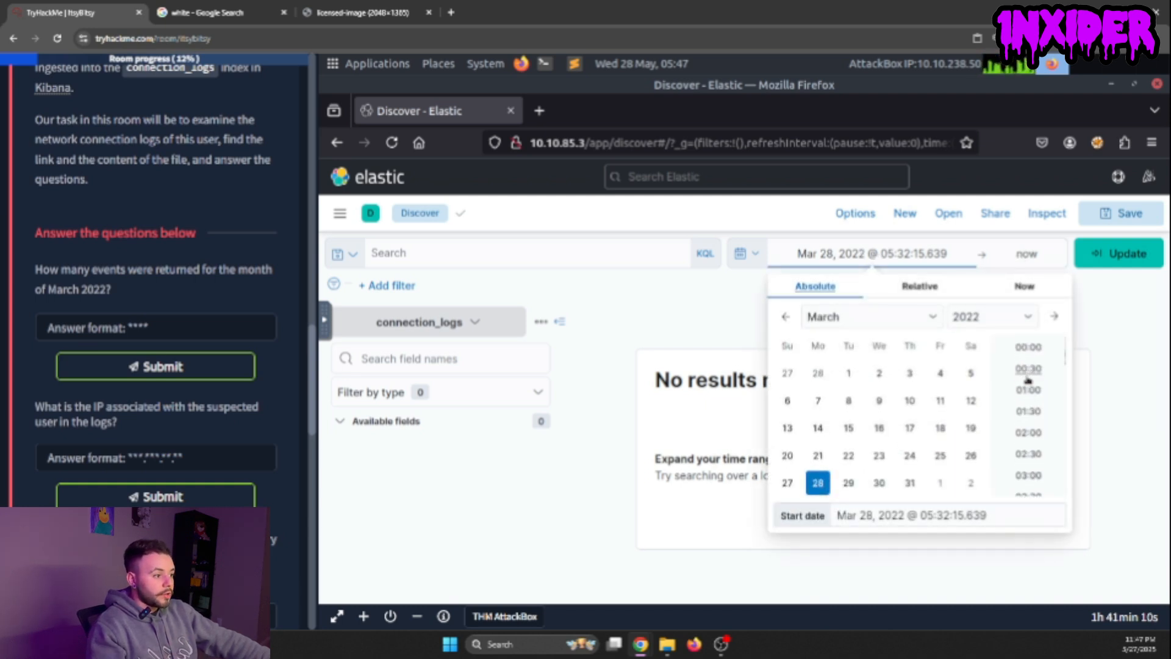
{"action": "left_click", "coordinate": [1028, 347]}
- Set the end of the connection_logs time range to the absolute date March 28, 2022
{"action": "left_click", "coordinate": [1031, 253]}
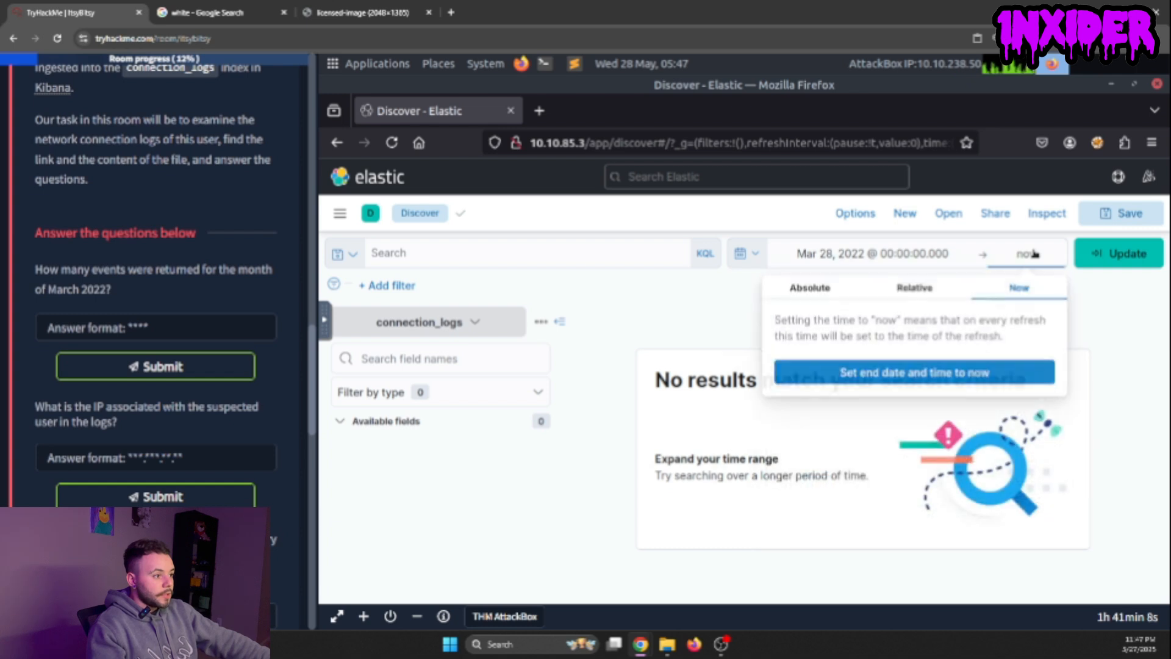
{"action": "left_click", "coordinate": [838, 294]}
{"action": "left_click", "coordinate": [831, 319]}
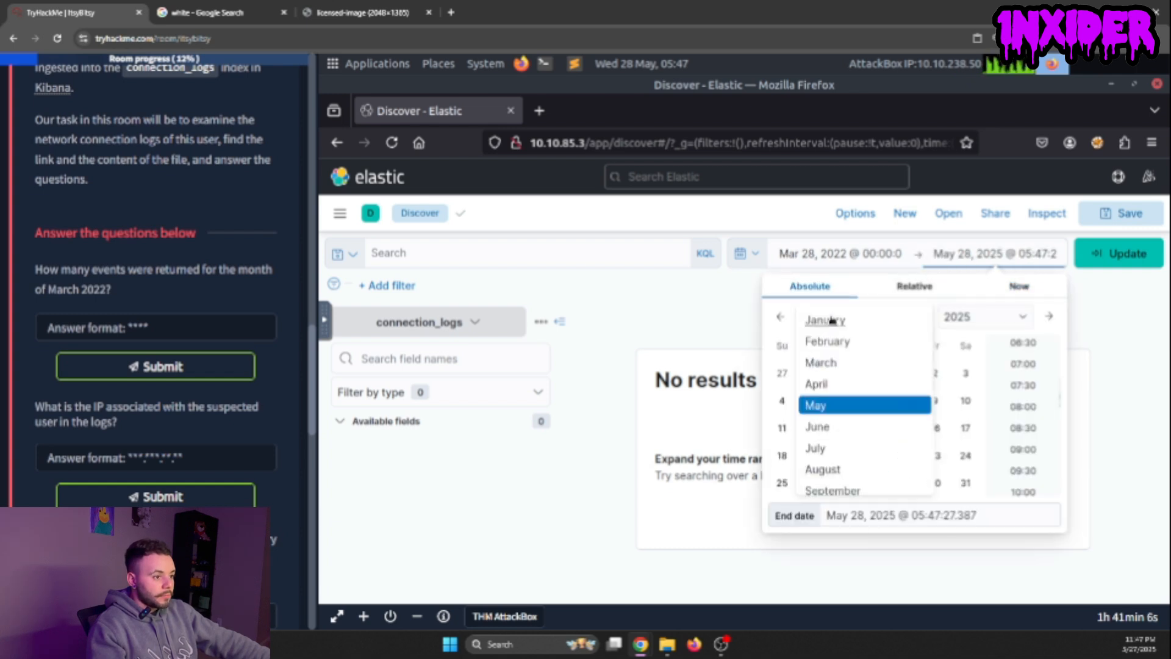
{"action": "left_click", "coordinate": [820, 364]}
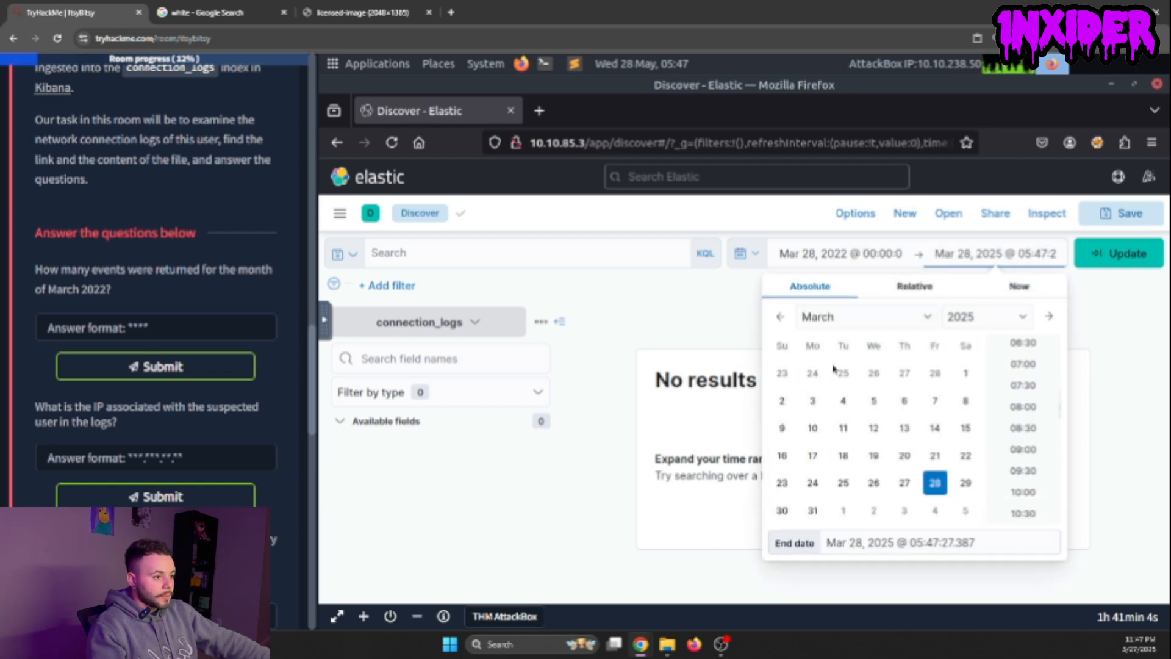
{"action": "left_click", "coordinate": [964, 325]}
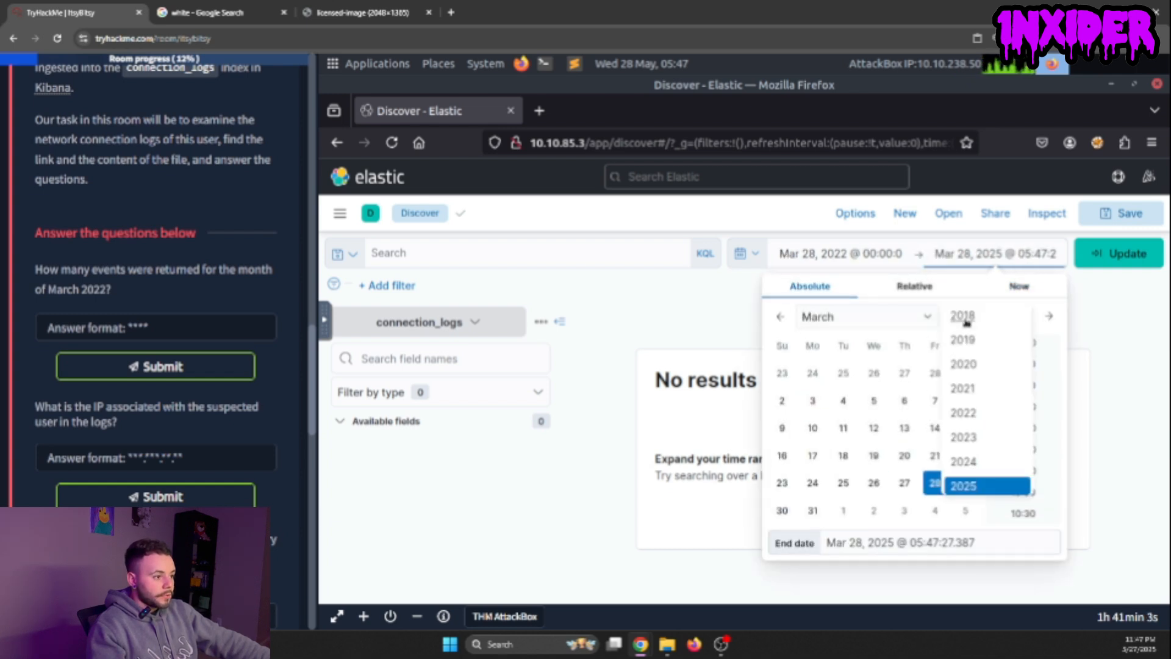
{"action": "left_click", "coordinate": [969, 413]}
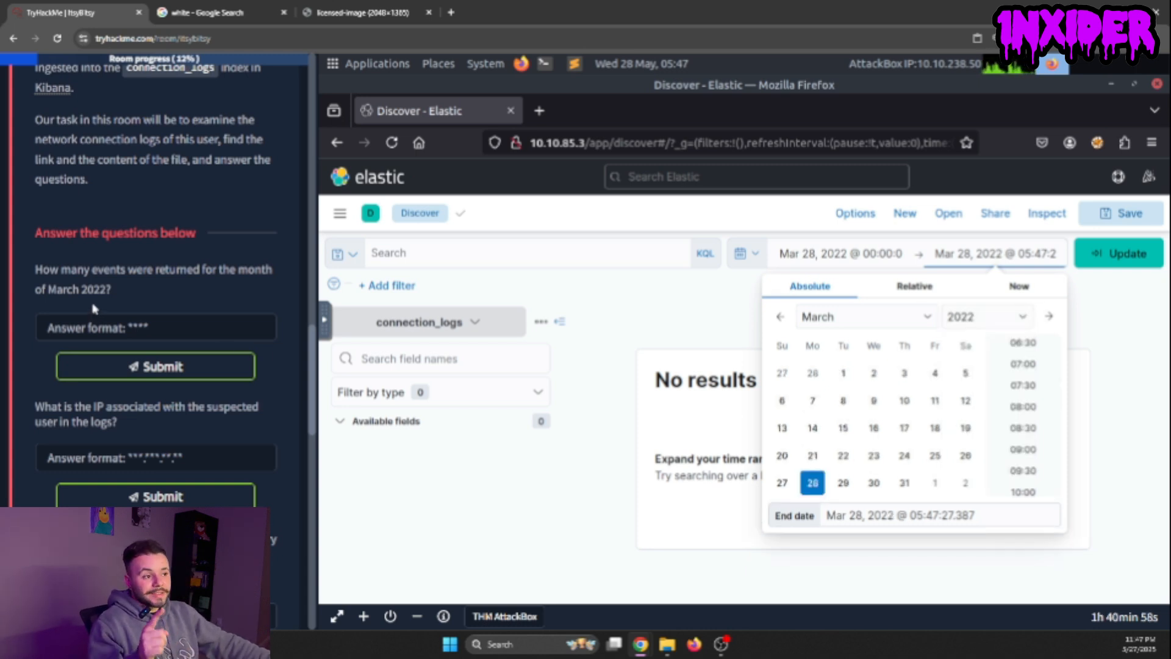
- Change the time range to run from March 1, 2022 to April 1, 2022 at 00:00 and apply it
{"action": "left_click", "coordinate": [827, 256]}
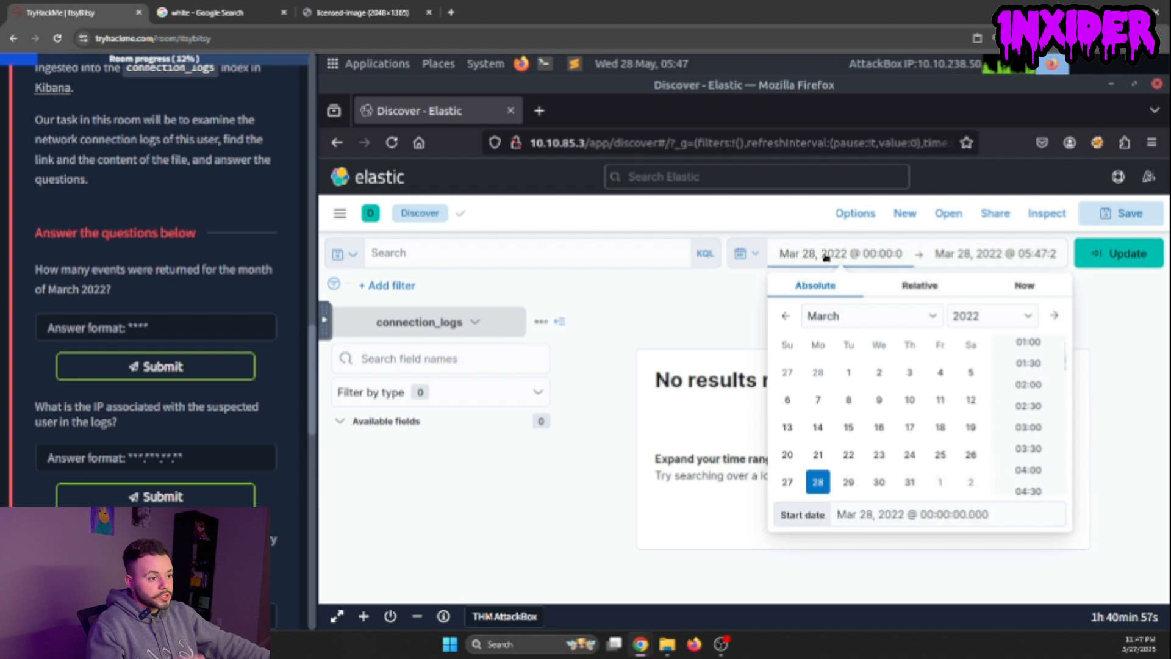
{"action": "left_click", "coordinate": [847, 373]}
{"action": "left_click", "coordinate": [1041, 261]}
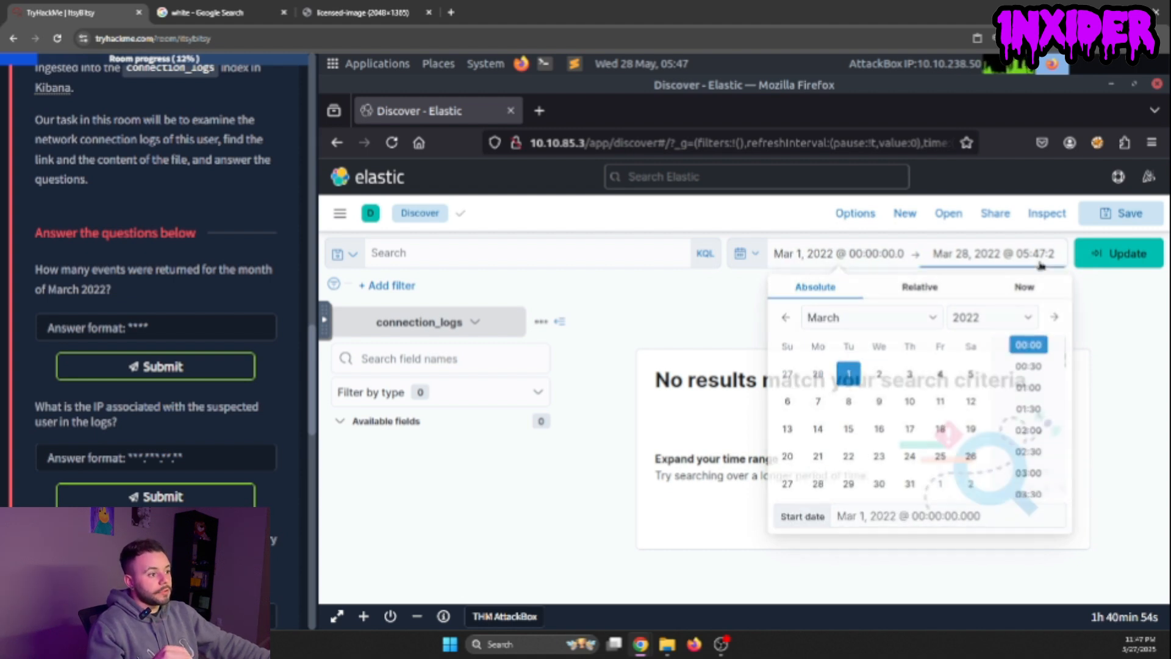
{"action": "left_click", "coordinate": [934, 483]}
{"action": "scroll", "coordinate": [1023, 396], "scroll_direction": "up", "scroll_amount": 5}
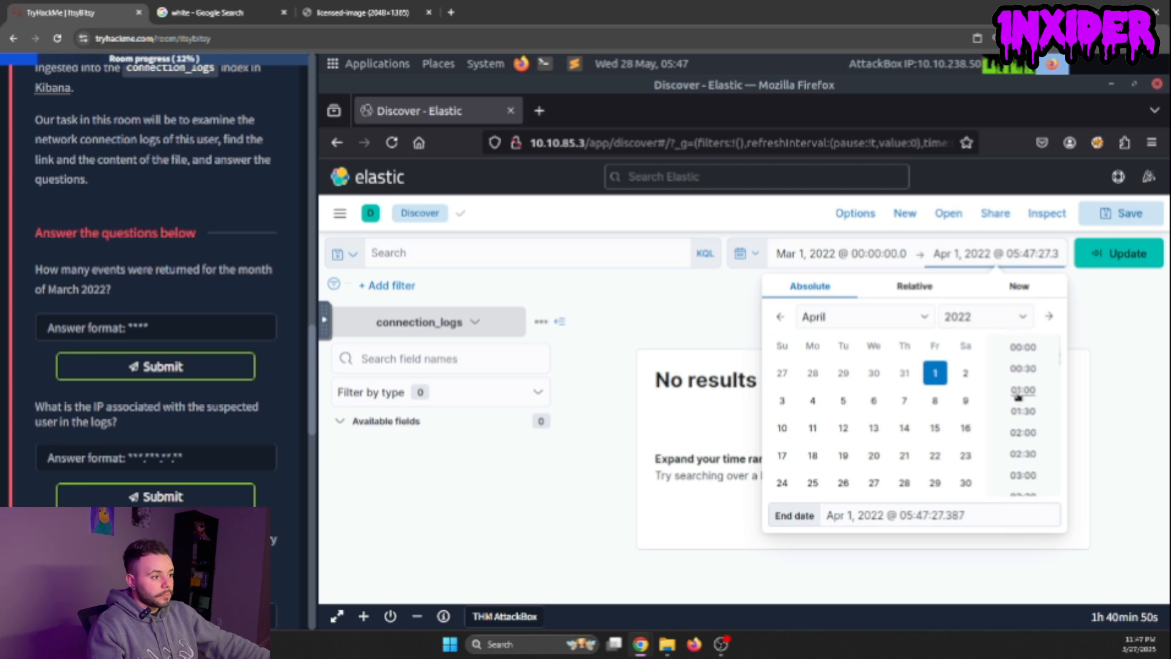
{"action": "left_click", "coordinate": [1023, 349]}
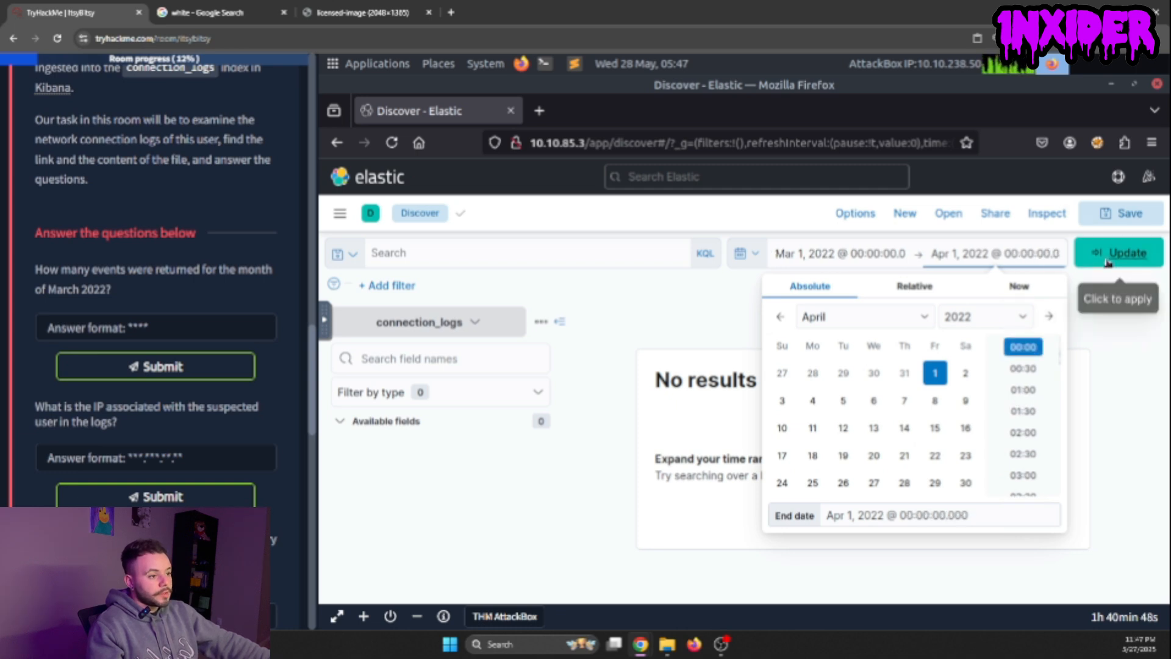
{"action": "left_click", "coordinate": [1106, 263]}
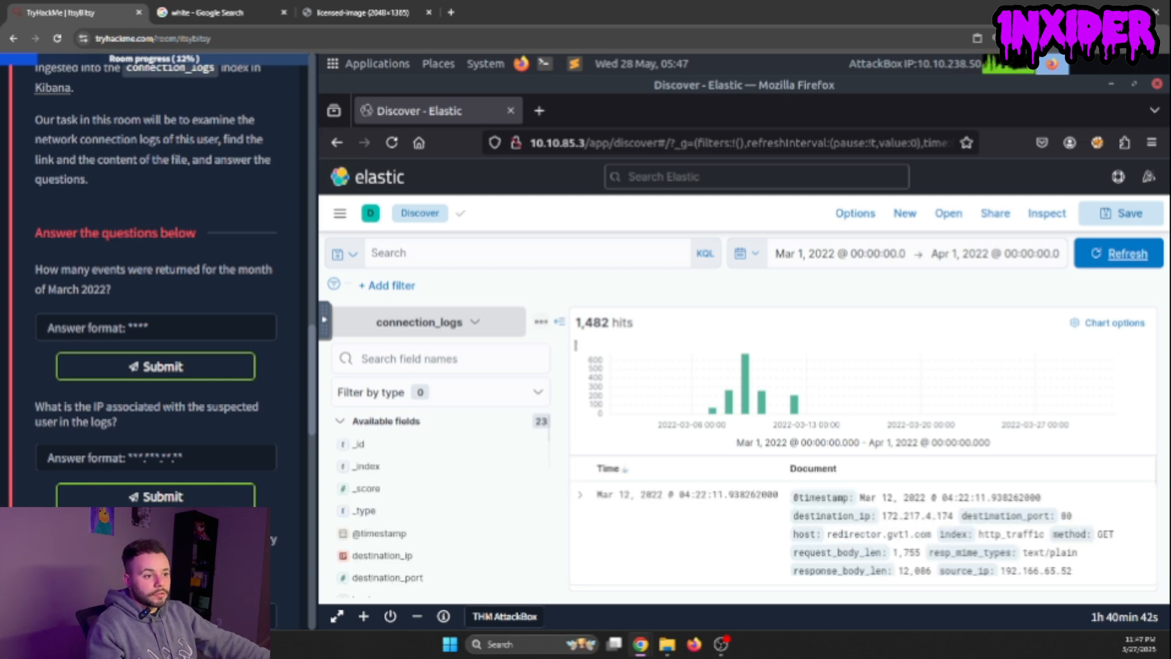
- Submit 1482 as the answer to the question on the number of March 2022 events
{"action": "left_click_drag", "start_coordinate": [634, 326], "coordinate": [576, 329]}
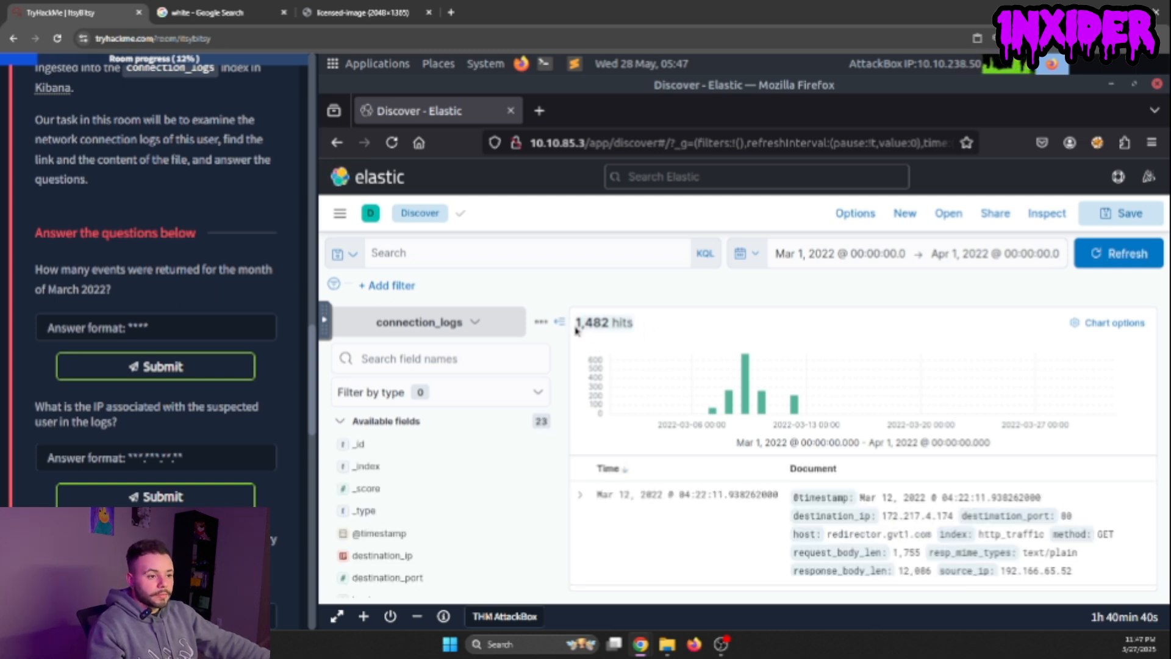
{"action": "left_click", "coordinate": [135, 327]}
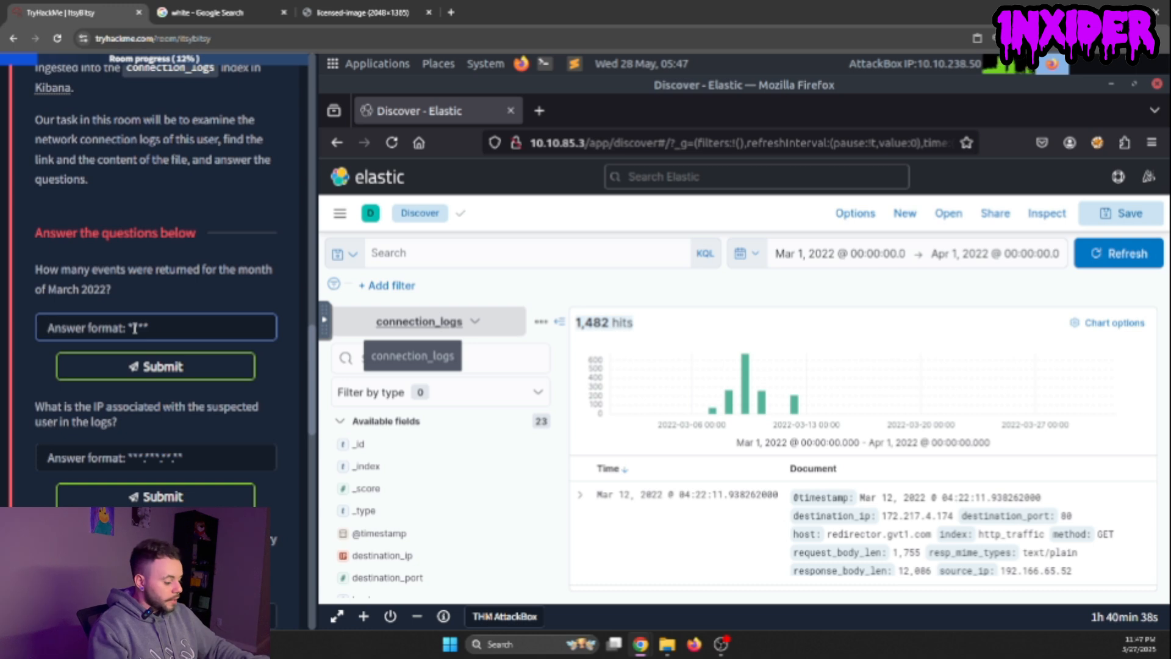
{"action": "type", "text": "1482"}
{"action": "key", "text": "Return"}
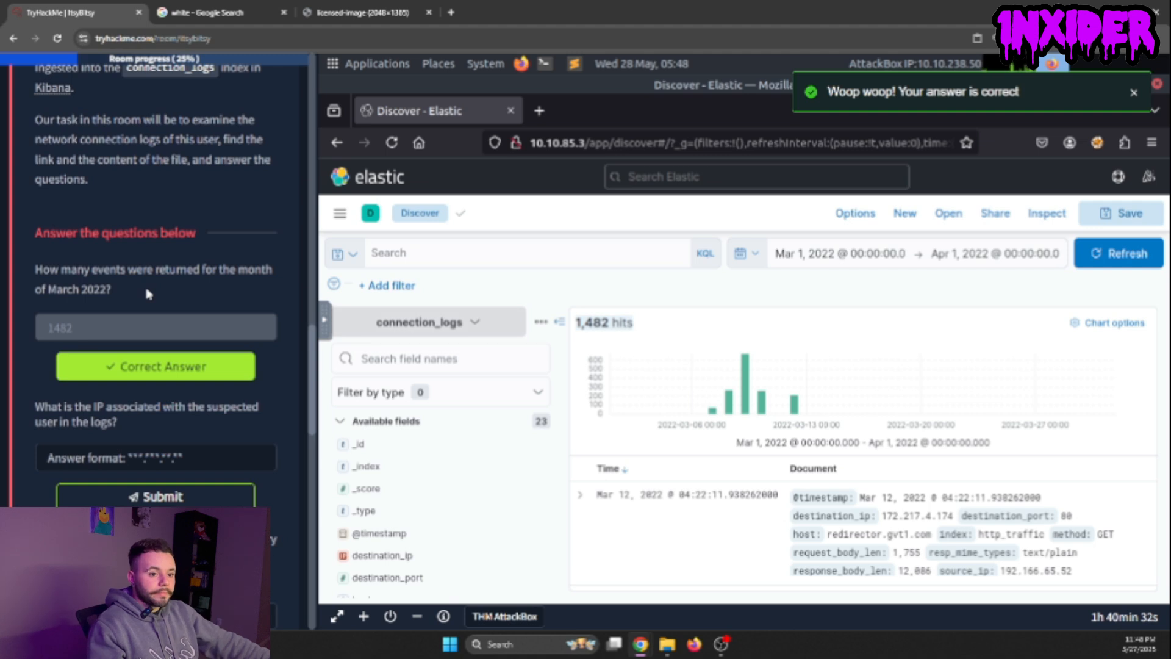
- Check the question on the suspected user's IP and add the source_ip field as a column in the log results
{"action": "scroll", "coordinate": [146, 294], "scroll_direction": "down", "scroll_amount": 1}
{"action": "scroll", "coordinate": [147, 297], "scroll_direction": "down", "scroll_amount": 1}
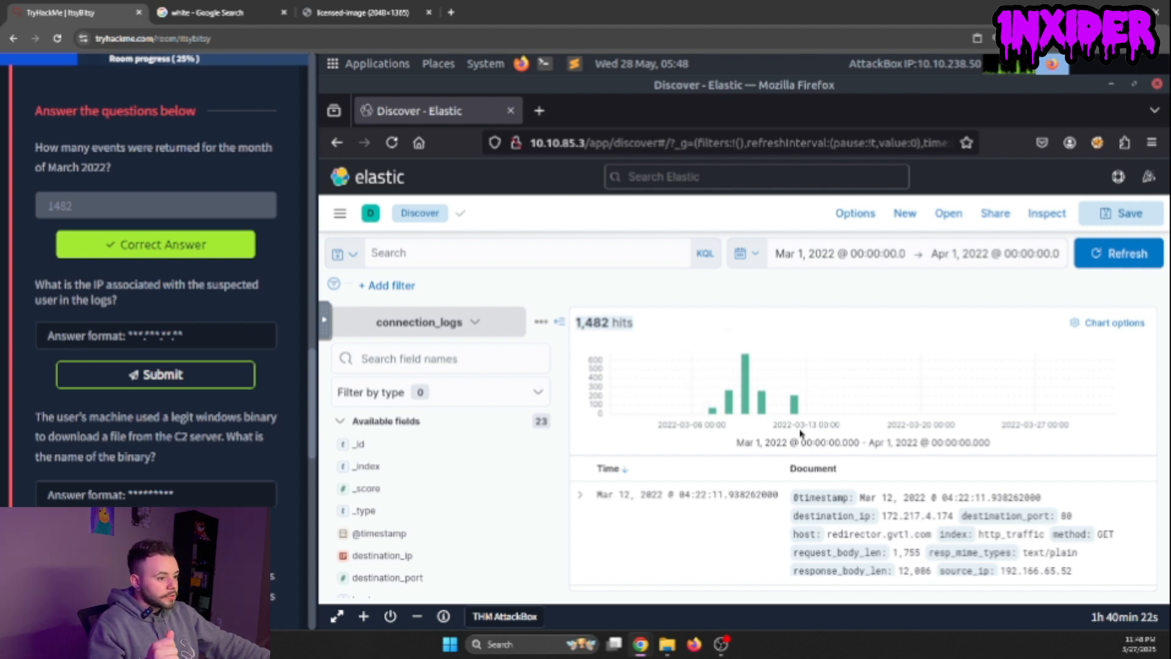
{"action": "scroll", "coordinate": [882, 492], "scroll_direction": "down", "scroll_amount": 5}
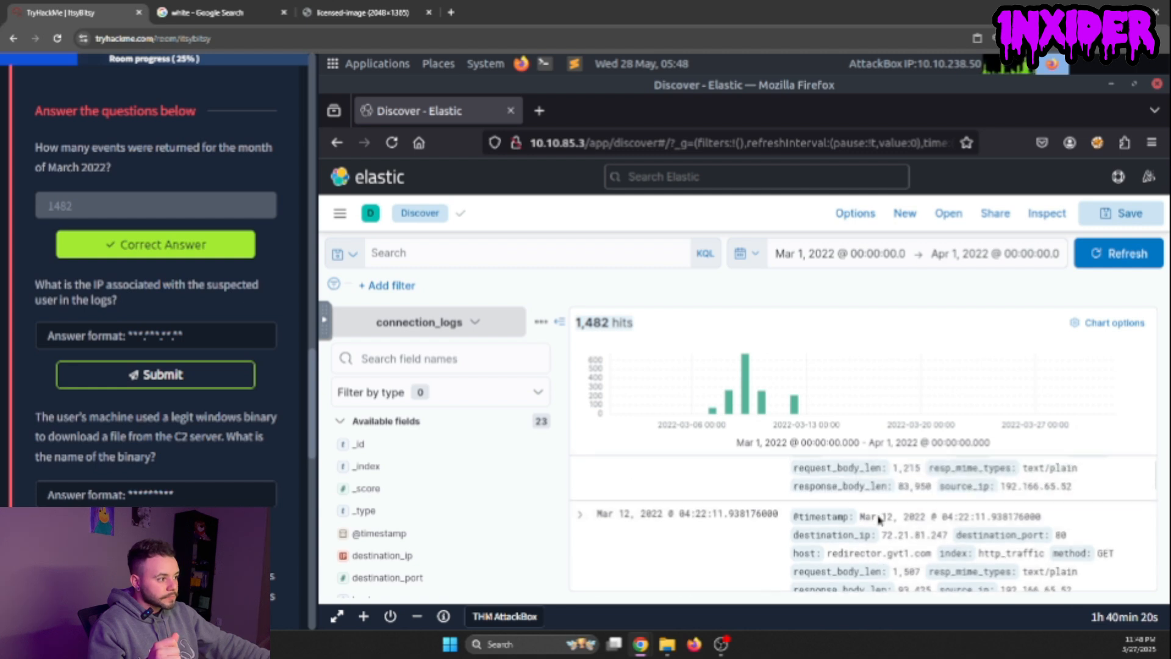
{"action": "scroll", "coordinate": [878, 518], "scroll_direction": "down", "scroll_amount": 1}
{"action": "scroll", "coordinate": [875, 516], "scroll_direction": "up", "scroll_amount": 5}
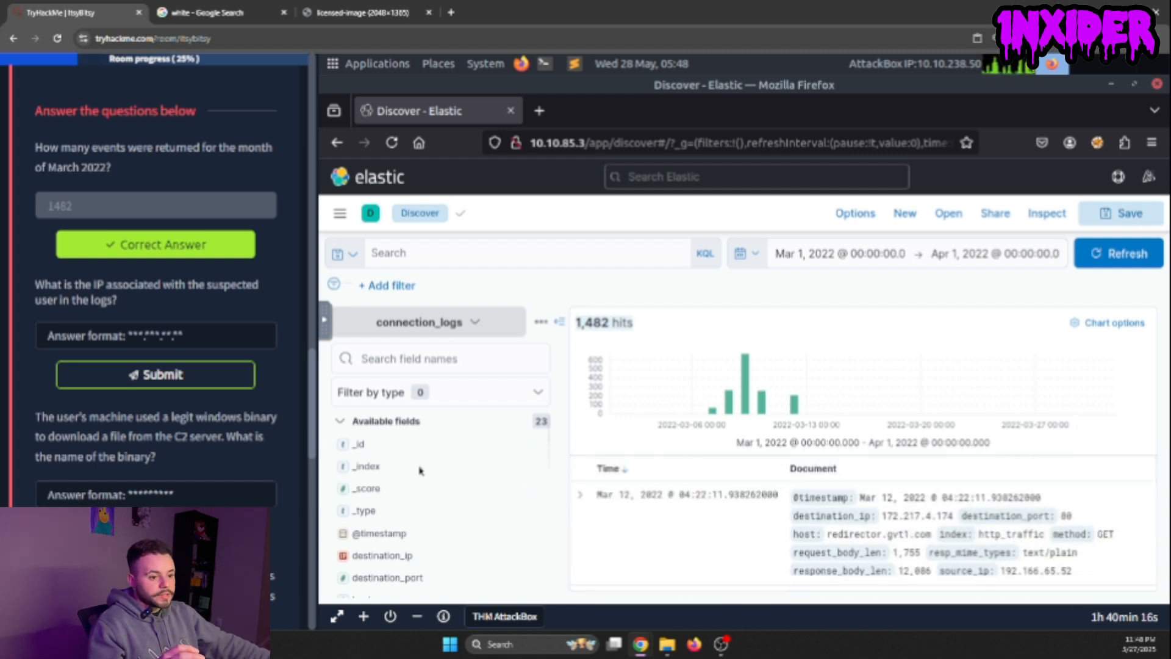
{"action": "scroll", "coordinate": [449, 522], "scroll_direction": "down", "scroll_amount": 3}
{"action": "scroll", "coordinate": [449, 522], "scroll_direction": "down", "scroll_amount": 3}
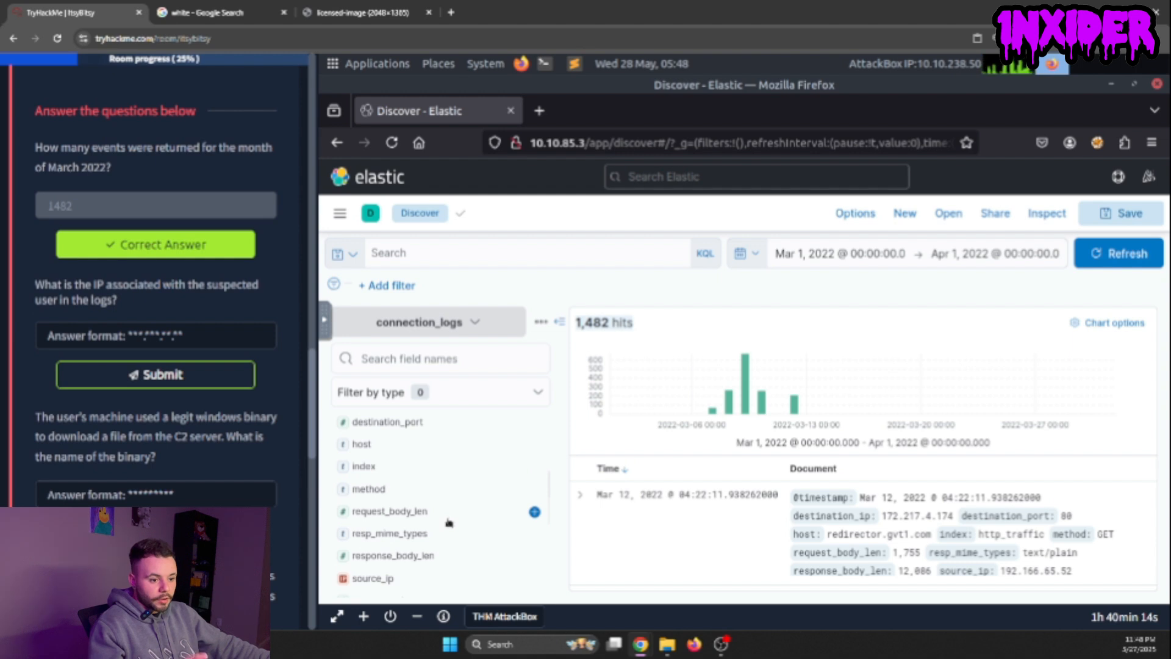
{"action": "scroll", "coordinate": [449, 522], "scroll_direction": "down", "scroll_amount": 3}
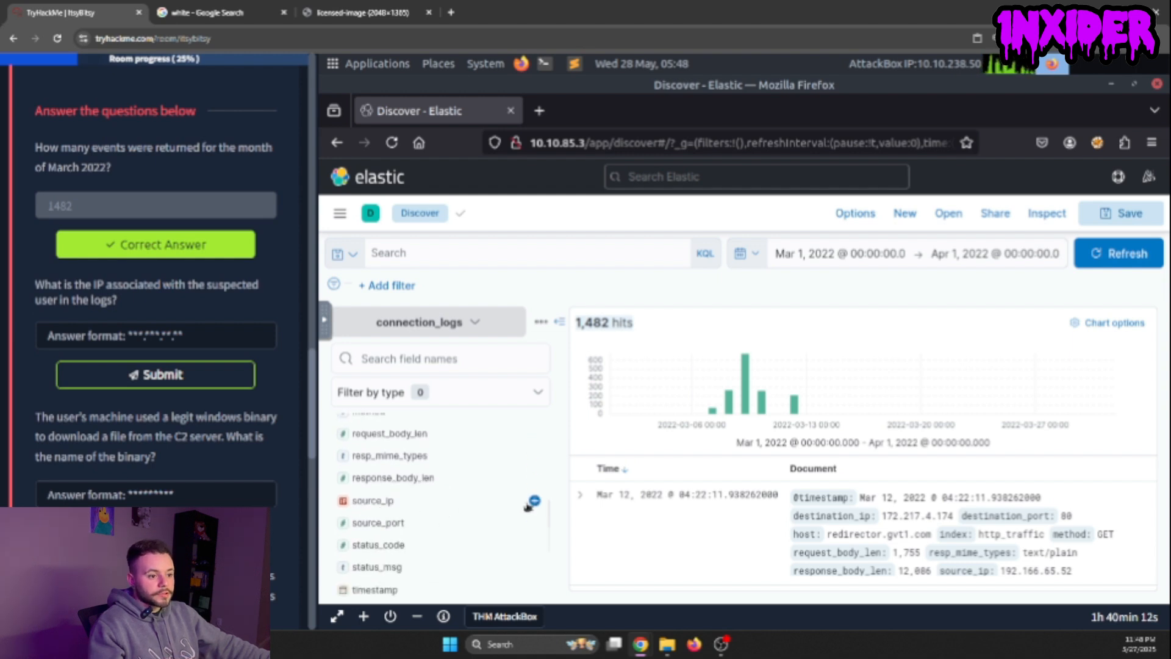
{"action": "left_click", "coordinate": [534, 501]}
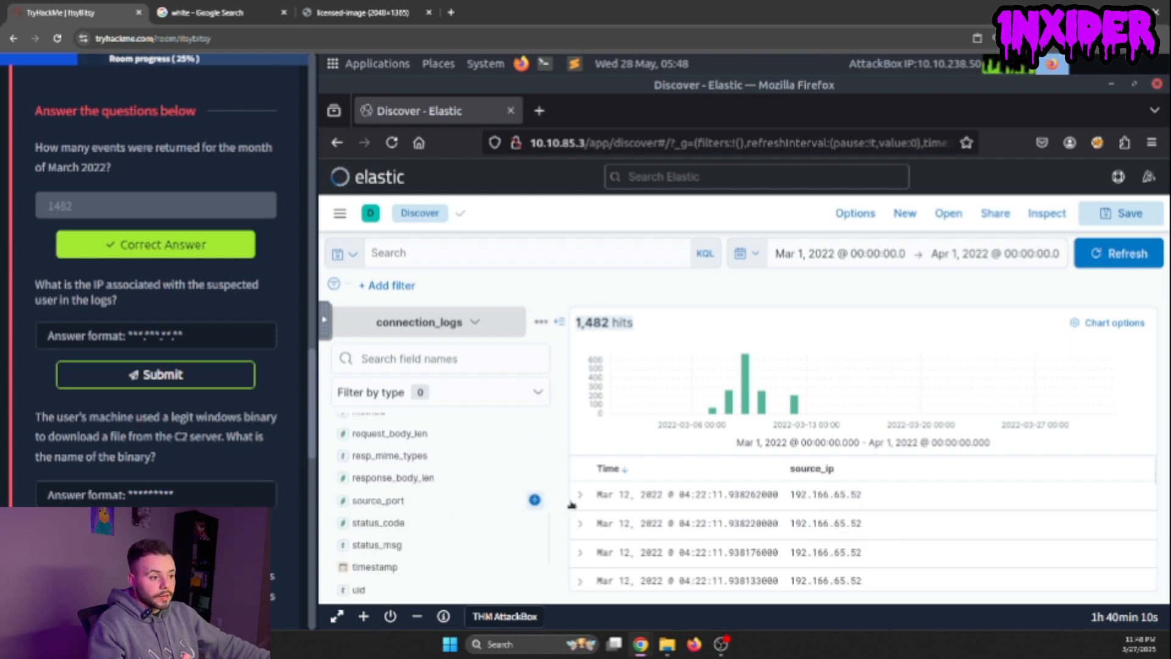
- Display the top values of the source_ip field to compare the source addresses
{"action": "scroll", "coordinate": [850, 521], "scroll_direction": "down", "scroll_amount": 1}
{"action": "scroll", "coordinate": [850, 523], "scroll_direction": "up", "scroll_amount": 2}
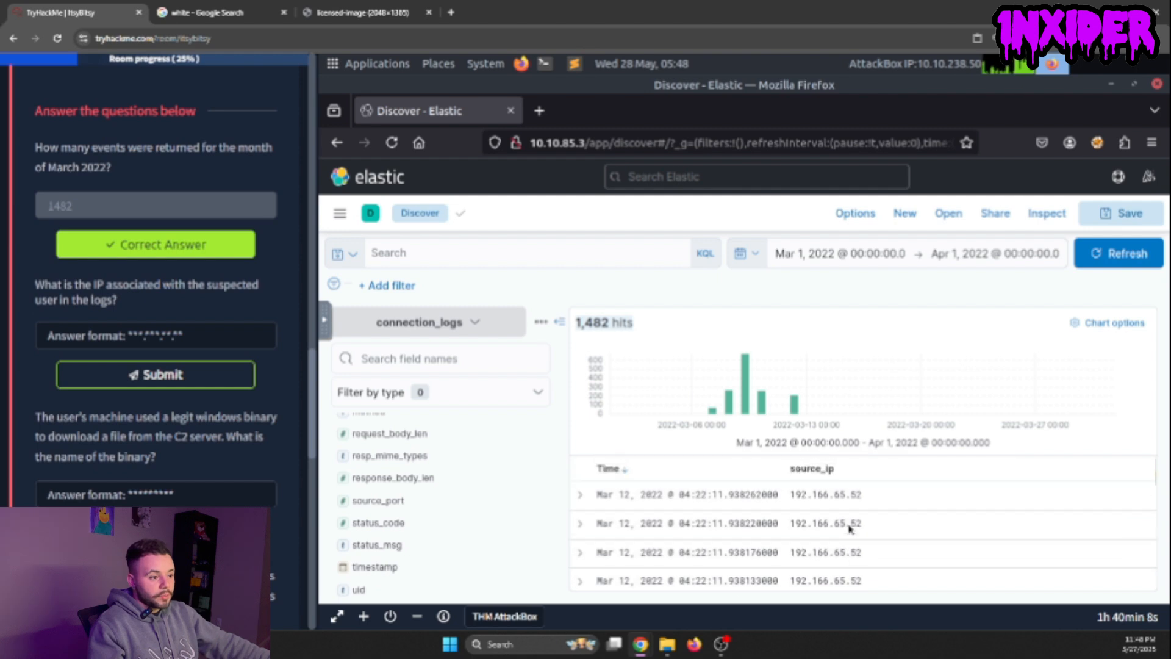
{"action": "scroll", "coordinate": [293, 463], "scroll_direction": "up", "scroll_amount": 3}
{"action": "scroll", "coordinate": [444, 487], "scroll_direction": "up", "scroll_amount": 5}
{"action": "scroll", "coordinate": [218, 447], "scroll_direction": "down", "scroll_amount": 3}
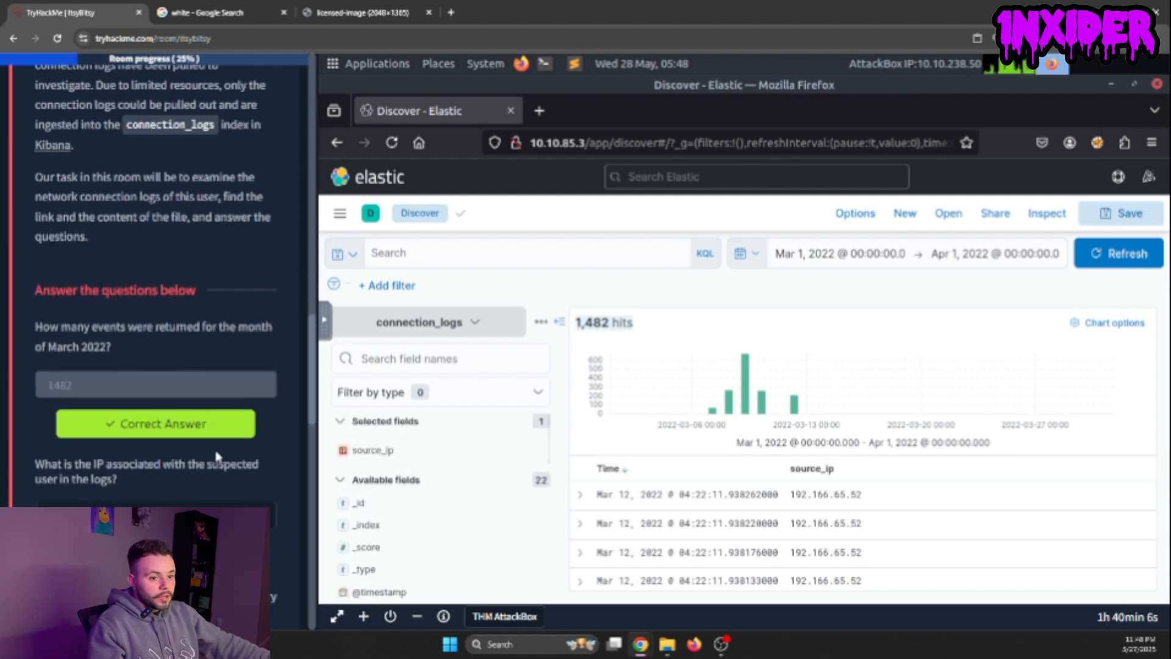
{"action": "left_click", "coordinate": [379, 450]}
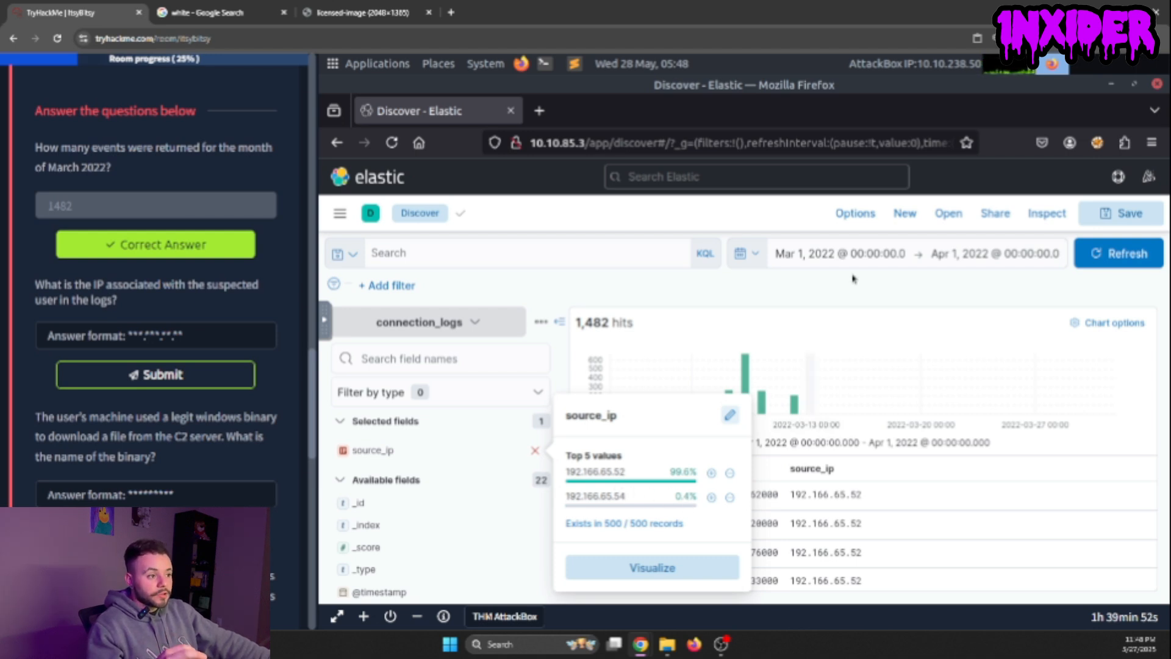
{"action": "mouse_move", "coordinate": [616, 499]}
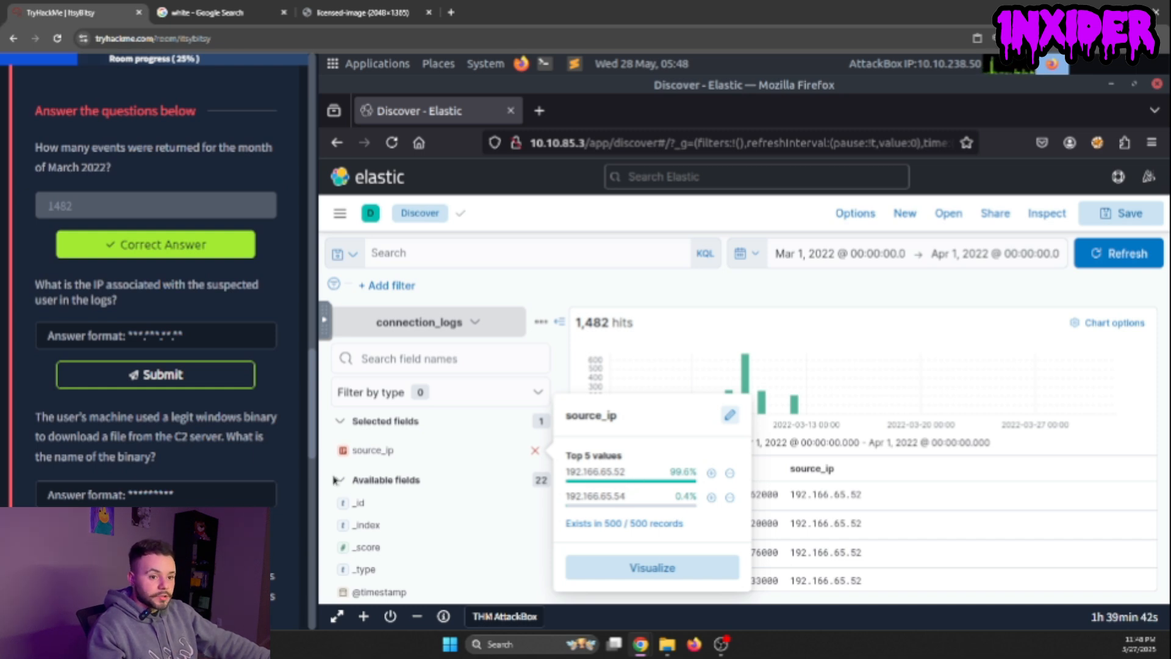
- Try submitting 192.166.65.52 as the IP associated with the suspected user
{"action": "left_click", "coordinate": [151, 332]}
{"action": "type", "text": "19"}
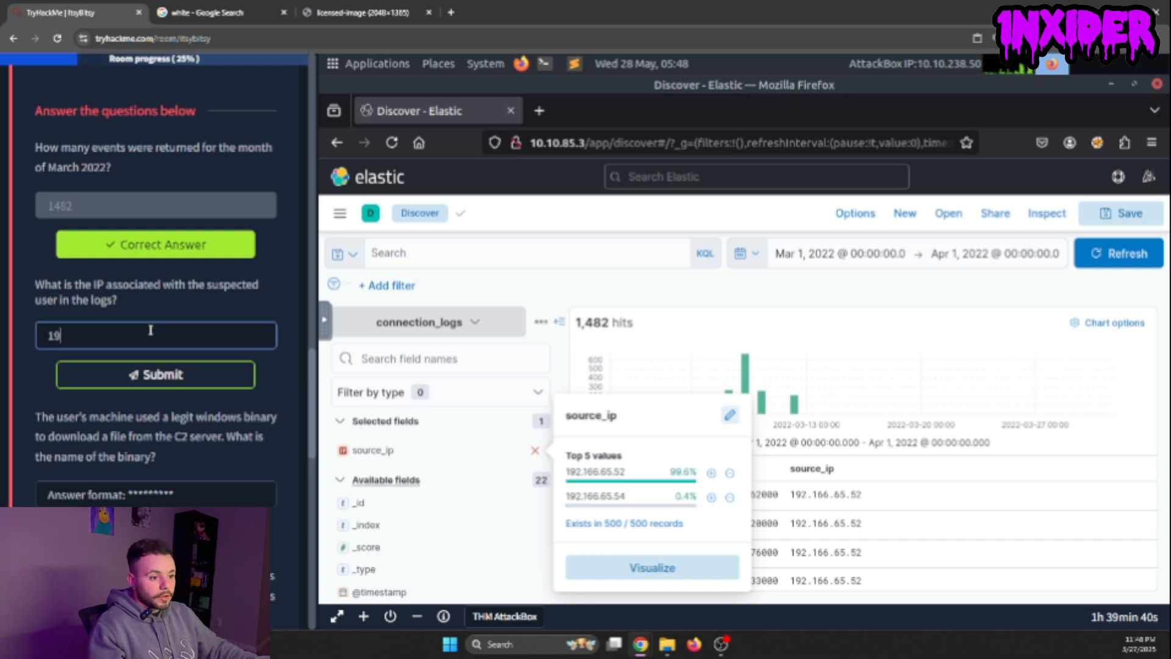
{"action": "type", "text": "2.166.6"}
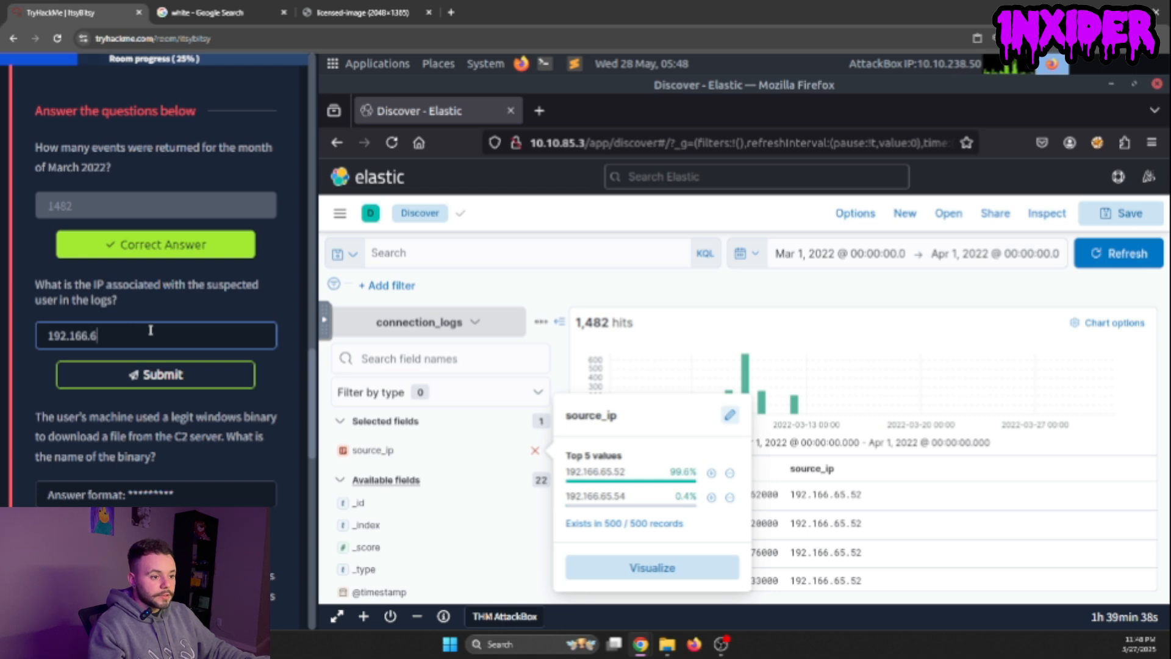
{"action": "type", "text": "5.52"}
{"action": "key", "text": "Return"}
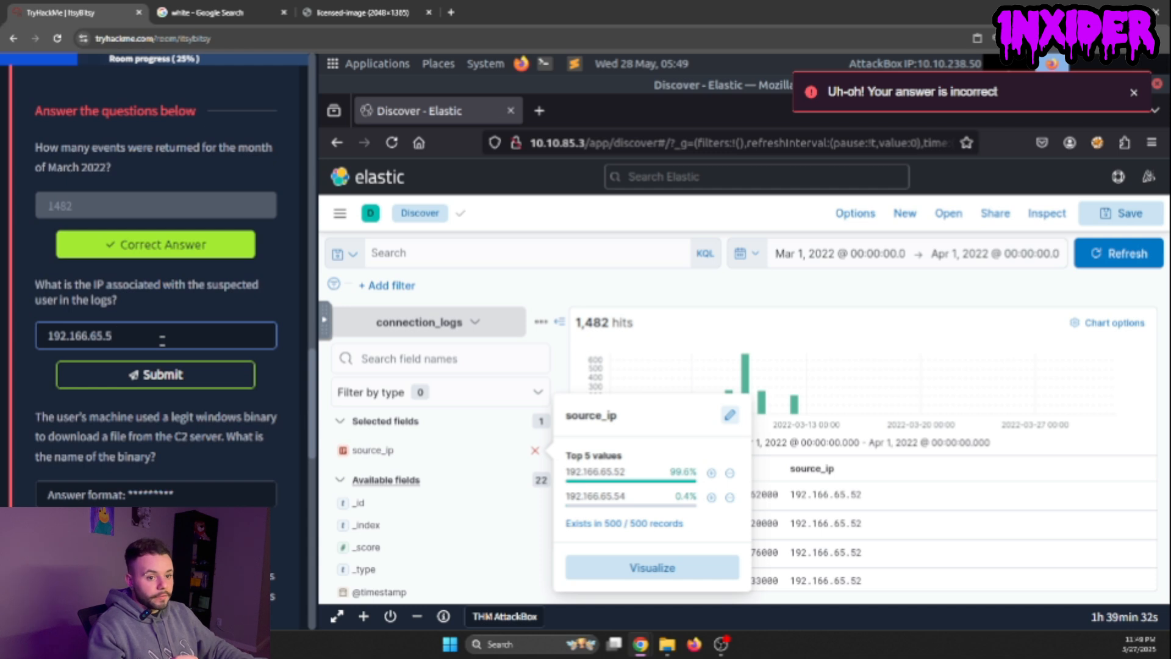
- Submit 192.166.65.54 as the suspected user's IP and highlight that address among the source_ip top values
{"action": "key", "text": "Return"}
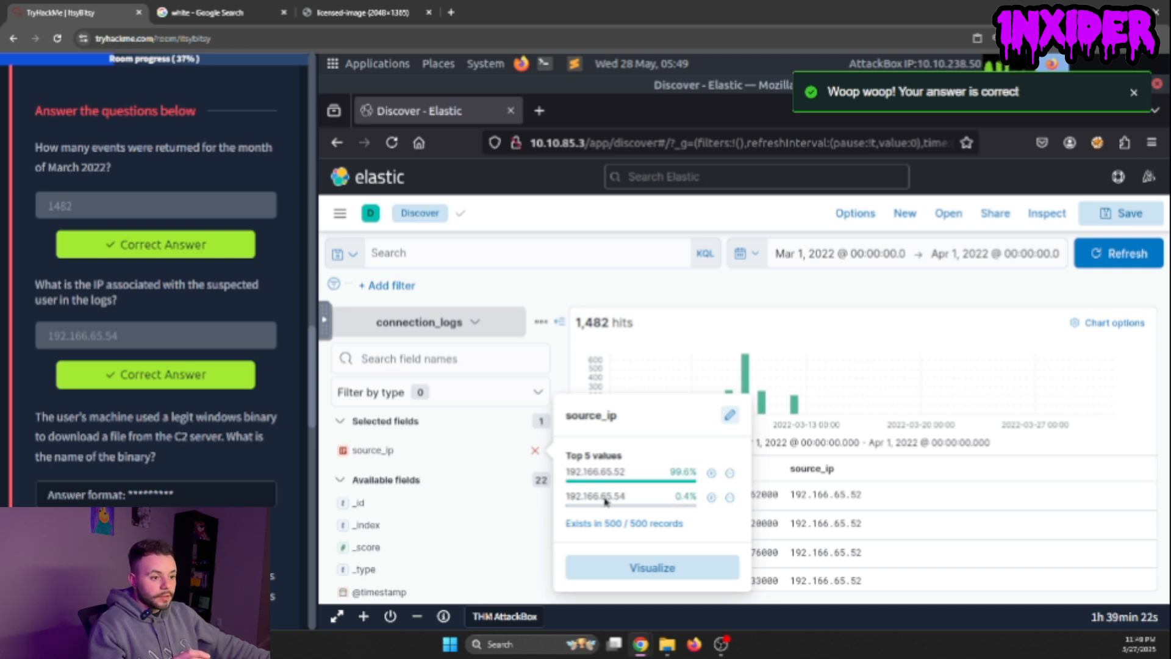
{"action": "left_click_drag", "start_coordinate": [625, 497], "coordinate": [562, 497]}
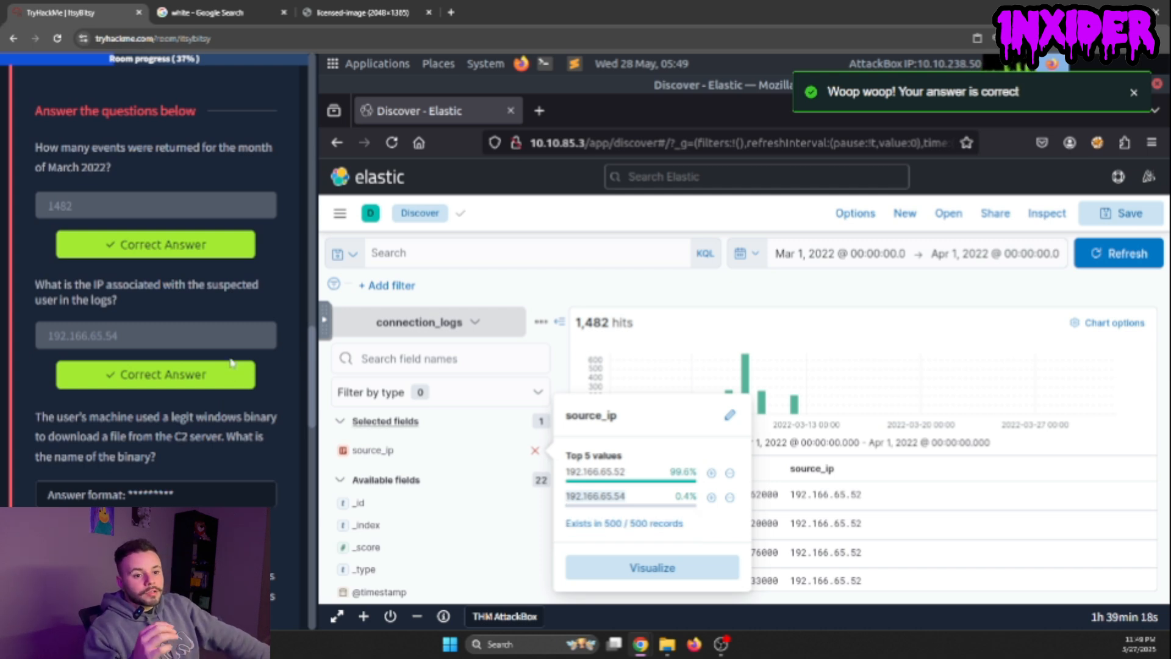
- Read the question on the legit Windows binary, close the source_ip details, and examine the available fields for a relevant one
{"action": "scroll", "coordinate": [231, 366], "scroll_direction": "down", "scroll_amount": 2}
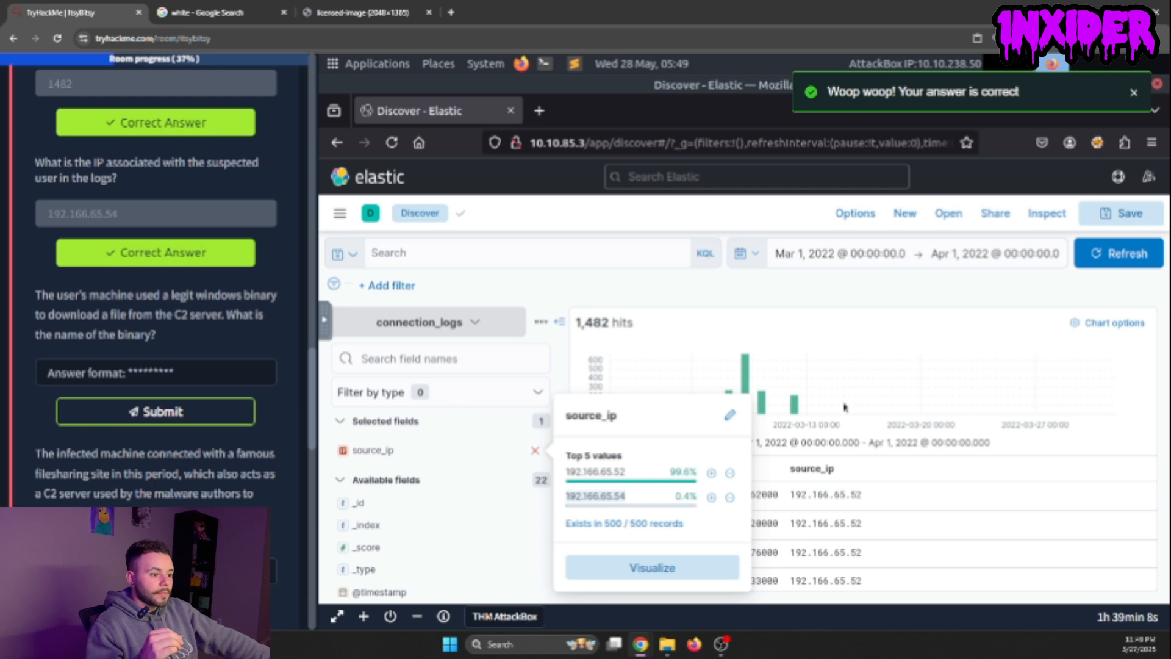
{"action": "left_click", "coordinate": [703, 289]}
{"action": "scroll", "coordinate": [483, 451], "scroll_direction": "down", "scroll_amount": 2}
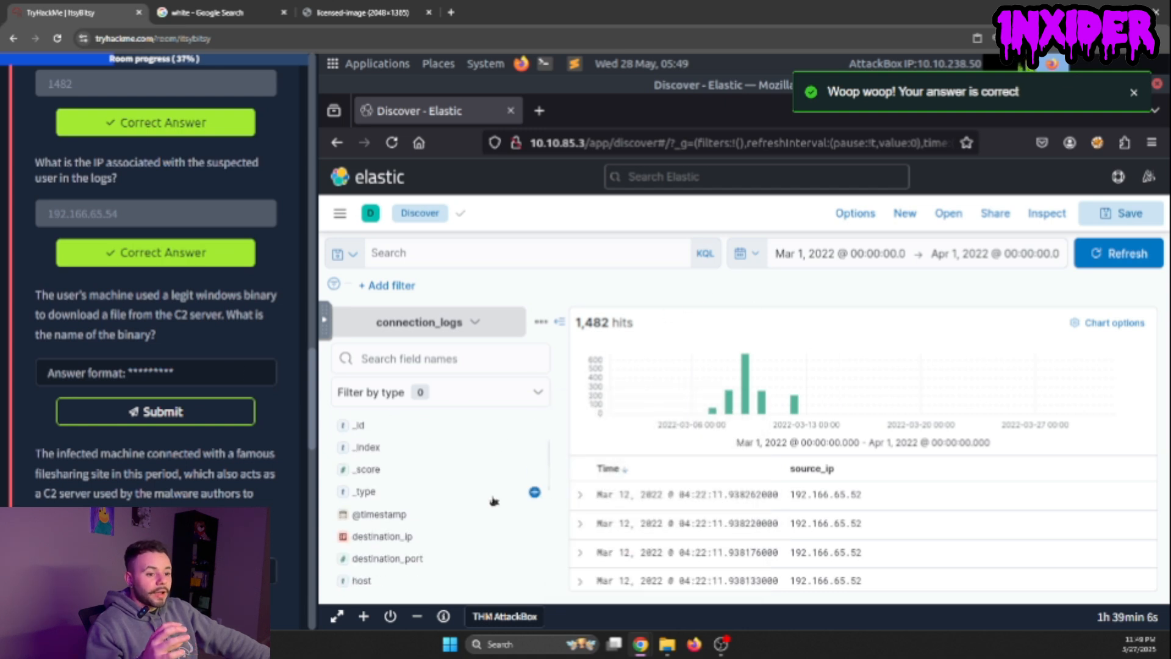
{"action": "scroll", "coordinate": [490, 510], "scroll_direction": "down", "scroll_amount": 2}
{"action": "scroll", "coordinate": [490, 510], "scroll_direction": "down", "scroll_amount": 2}
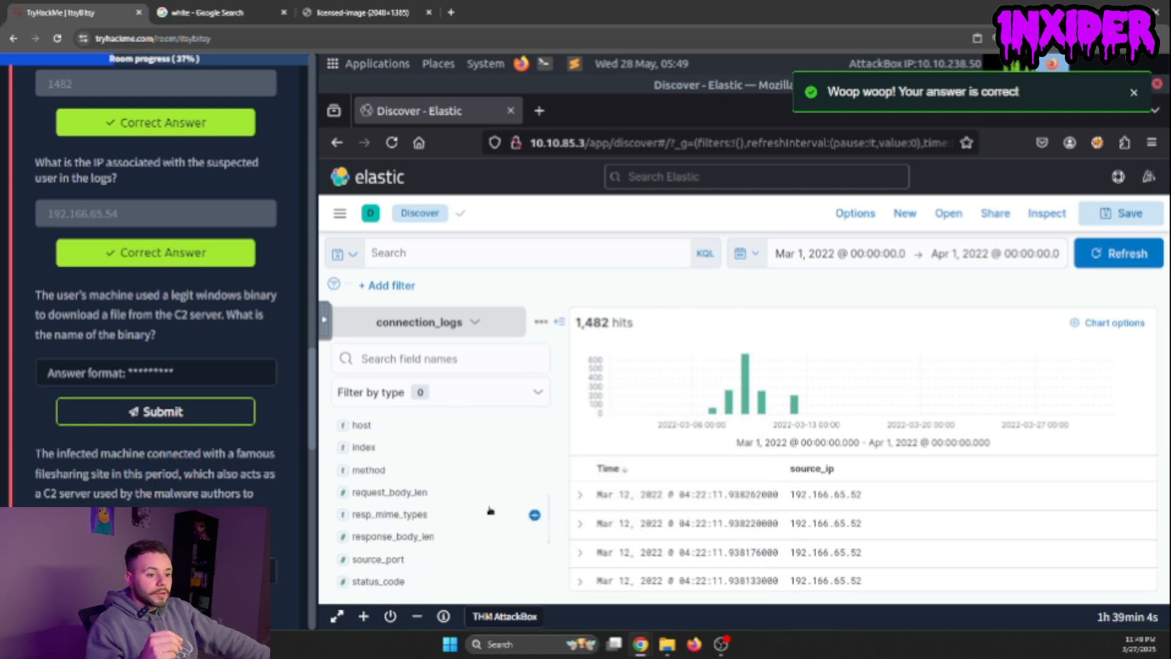
{"action": "scroll", "coordinate": [487, 500], "scroll_direction": "down", "scroll_amount": 1}
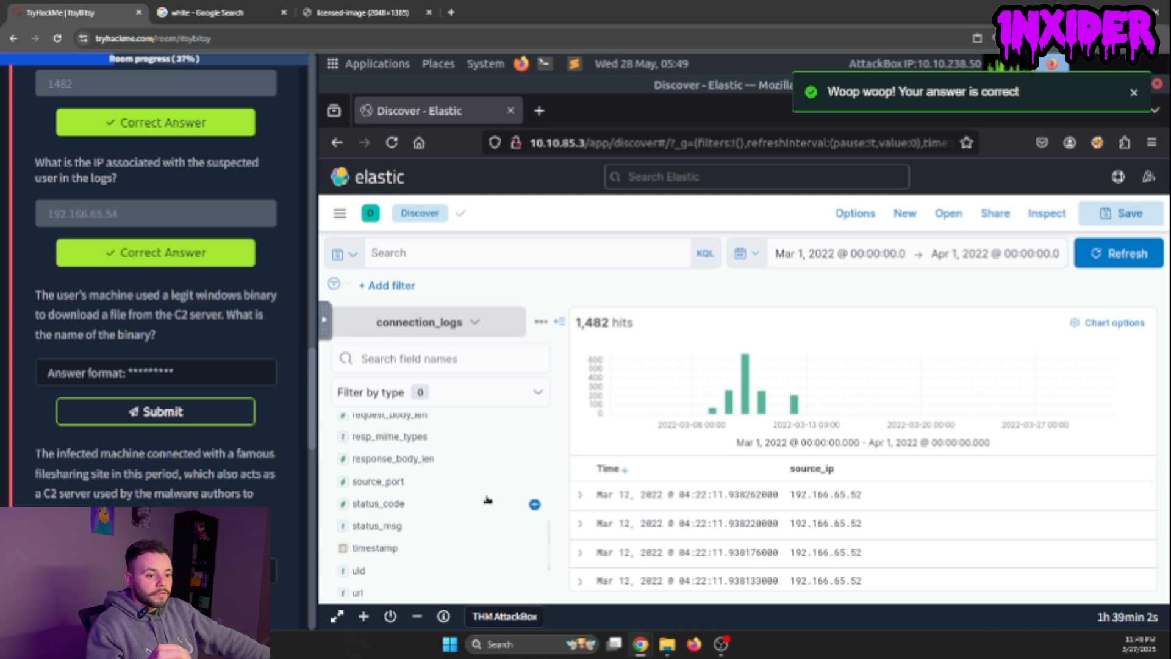
{"action": "scroll", "coordinate": [429, 481], "scroll_direction": "up", "scroll_amount": 3}
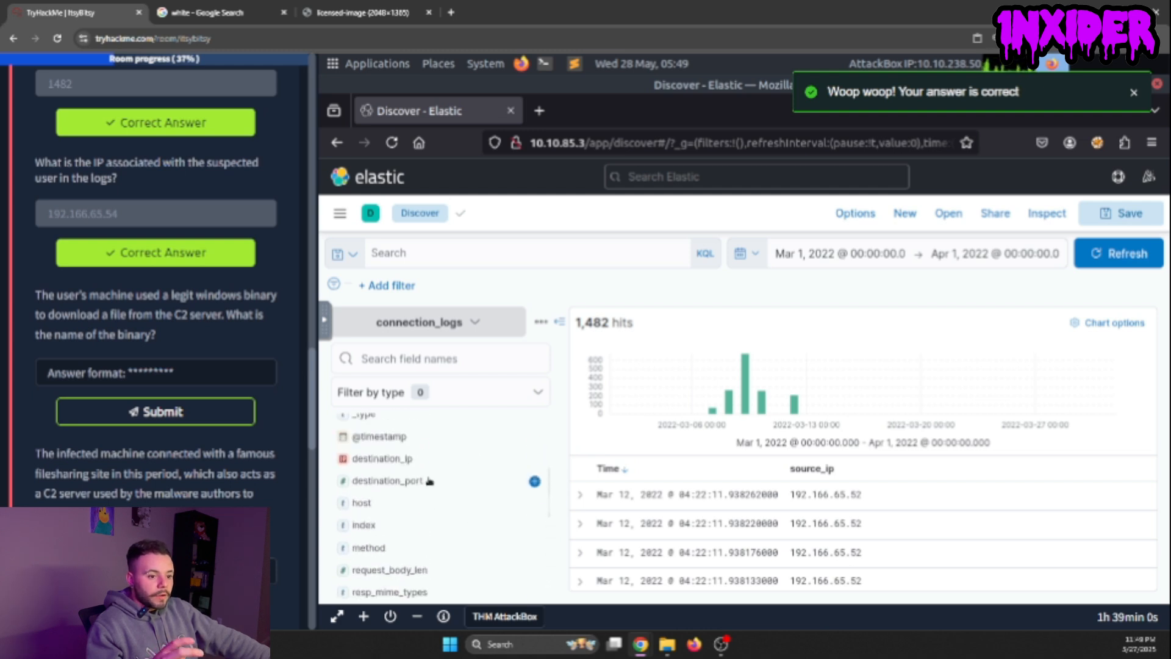
{"action": "scroll", "coordinate": [431, 484], "scroll_direction": "down", "scroll_amount": 4}
{"action": "scroll", "coordinate": [432, 491], "scroll_direction": "down", "scroll_amount": 3}
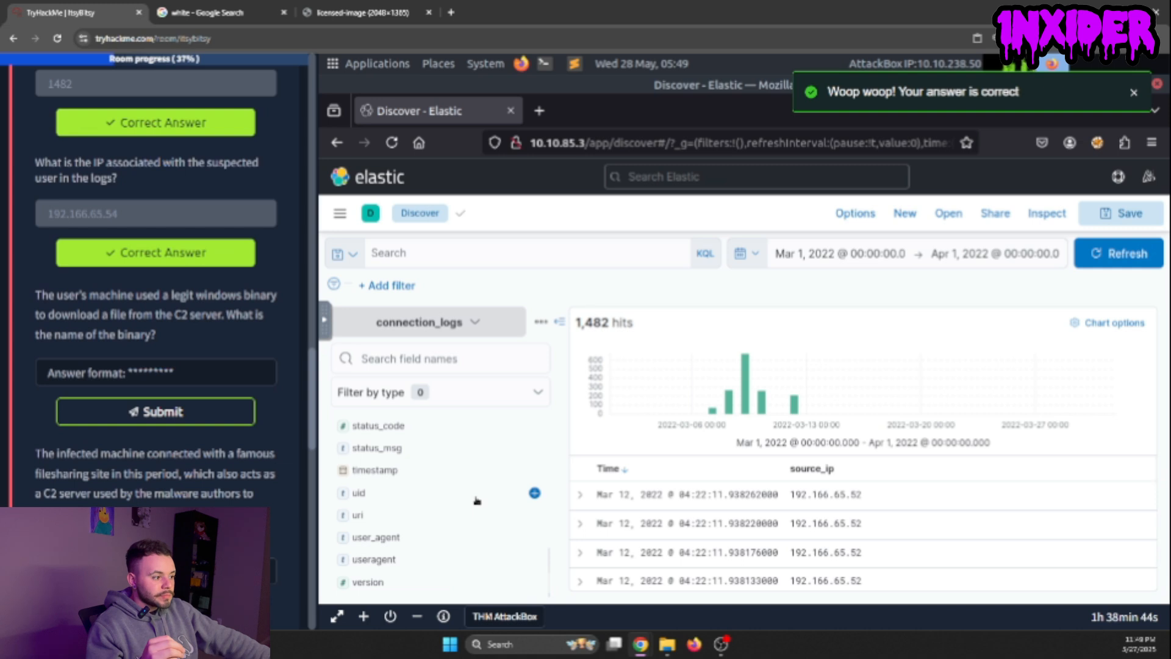
{"action": "scroll", "coordinate": [477, 500], "scroll_direction": "up", "scroll_amount": 10}
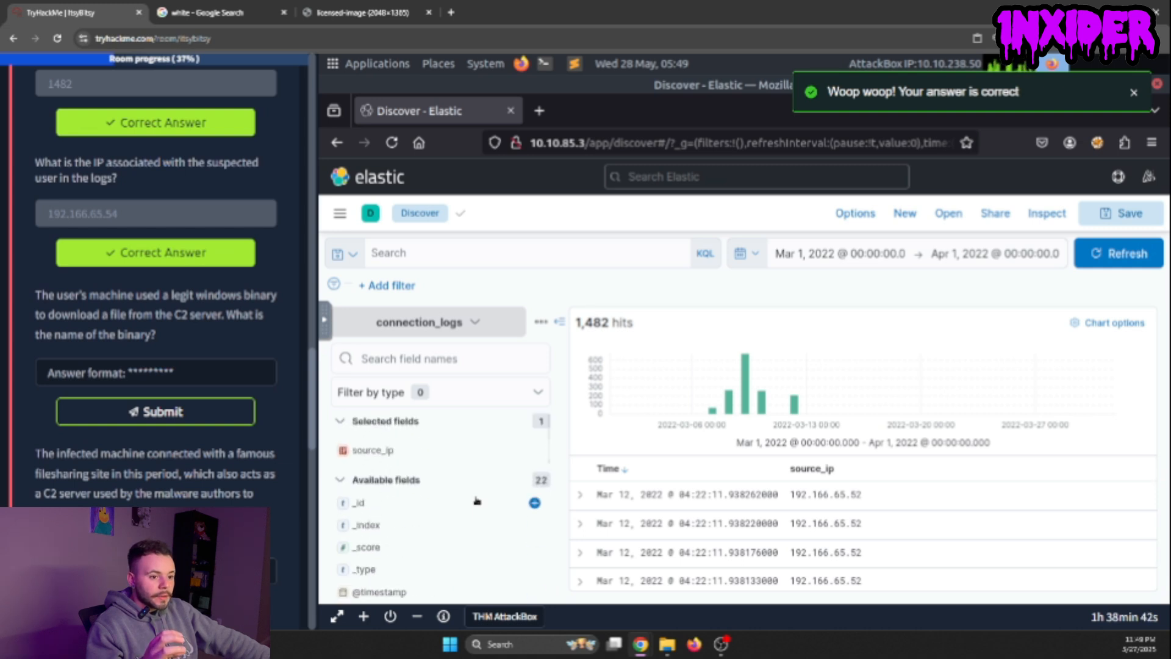
- Filter the connection logs to records whose source_ip is 192.166.65.54, and close the field details
{"action": "left_click", "coordinate": [360, 450]}
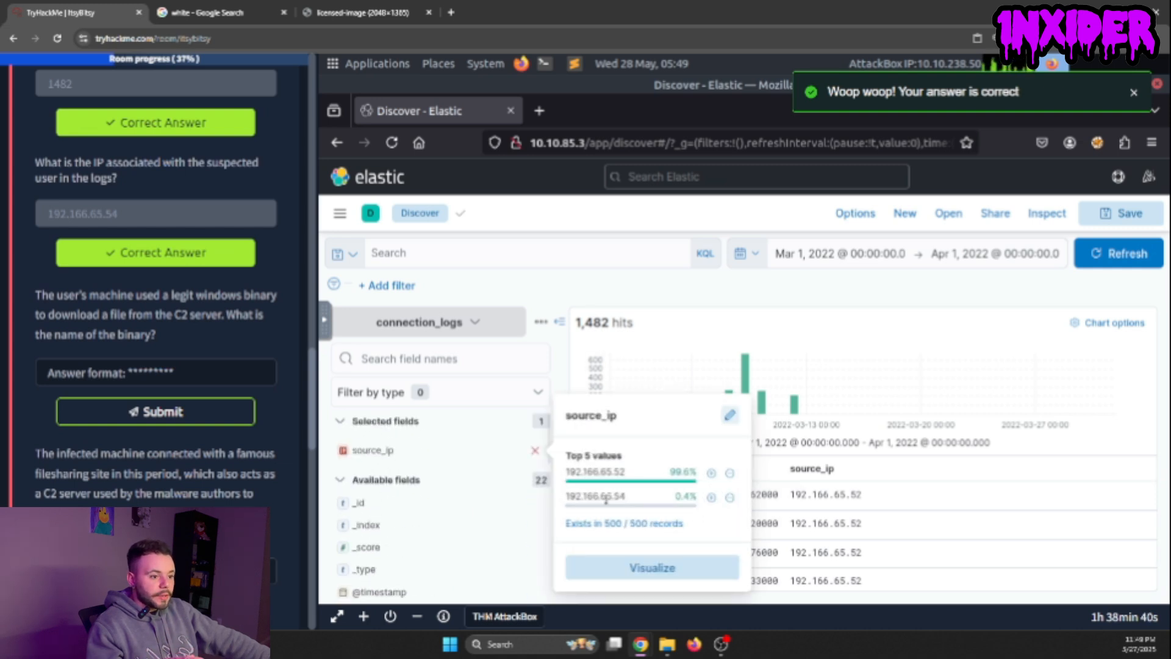
{"action": "left_click", "coordinate": [711, 496]}
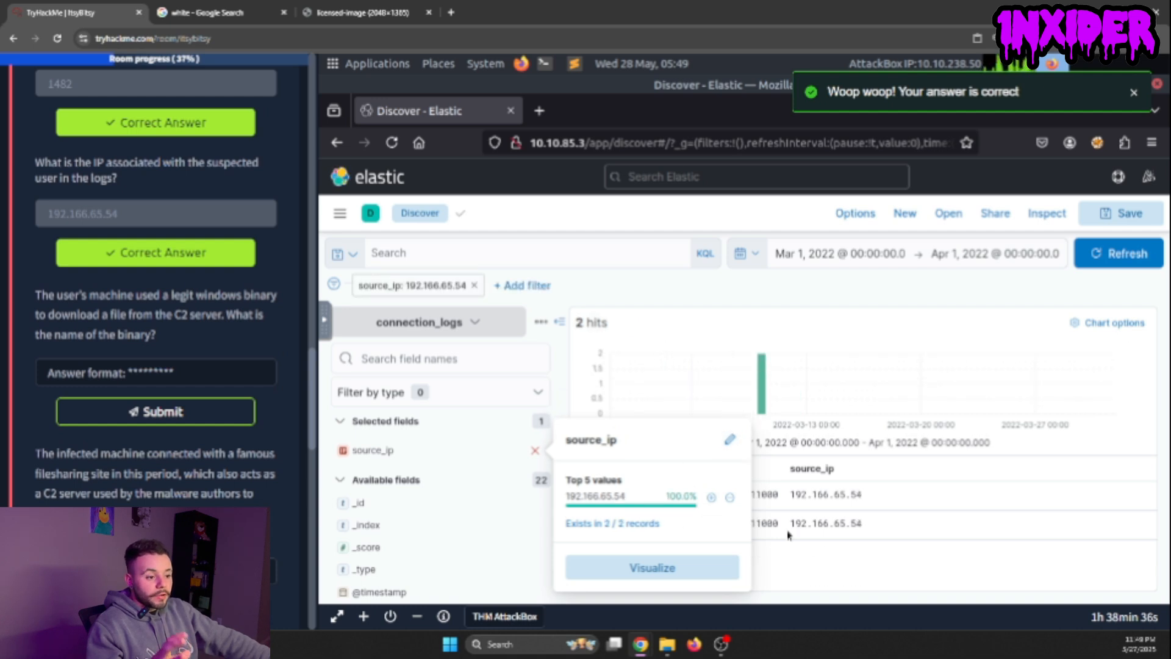
{"action": "left_click", "coordinate": [835, 562]}
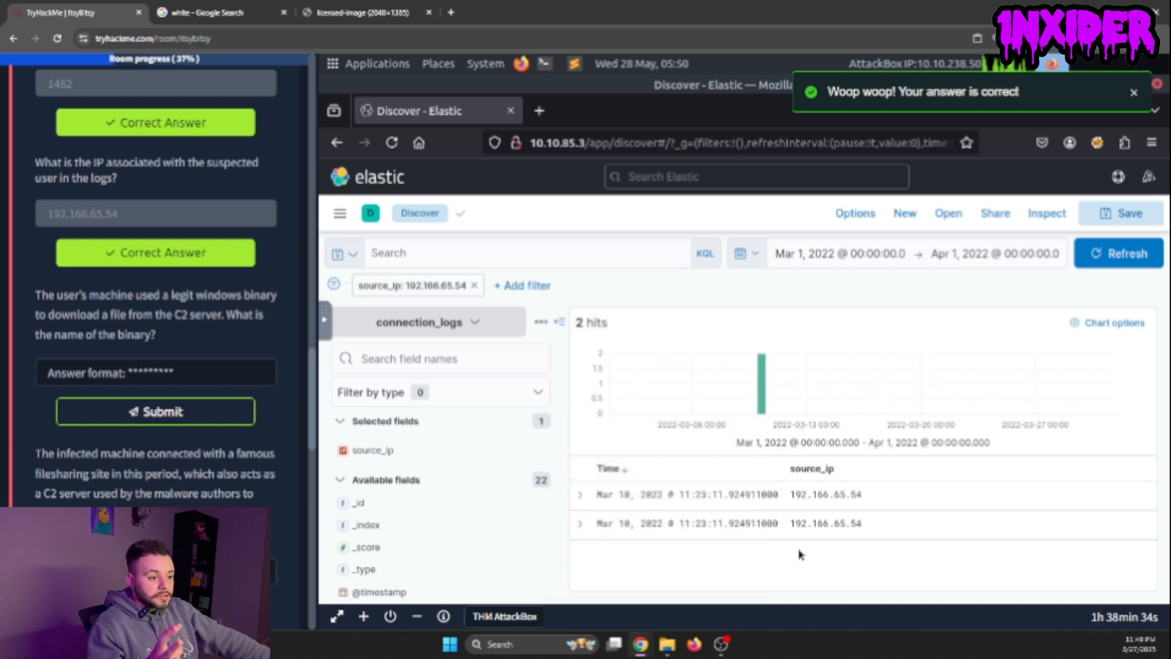
- Expand the first filtered record, examine its fields from _id to request_body_len, and highlight the host value
{"action": "left_click", "coordinate": [580, 495]}
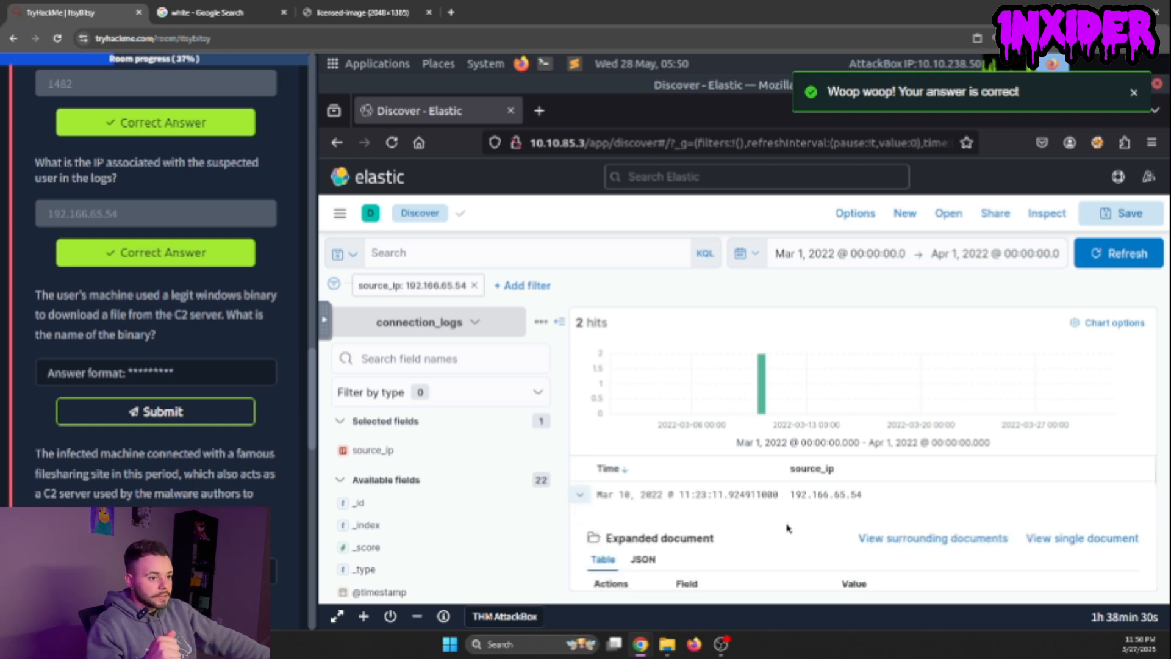
{"action": "scroll", "coordinate": [787, 524], "scroll_direction": "down", "scroll_amount": 2}
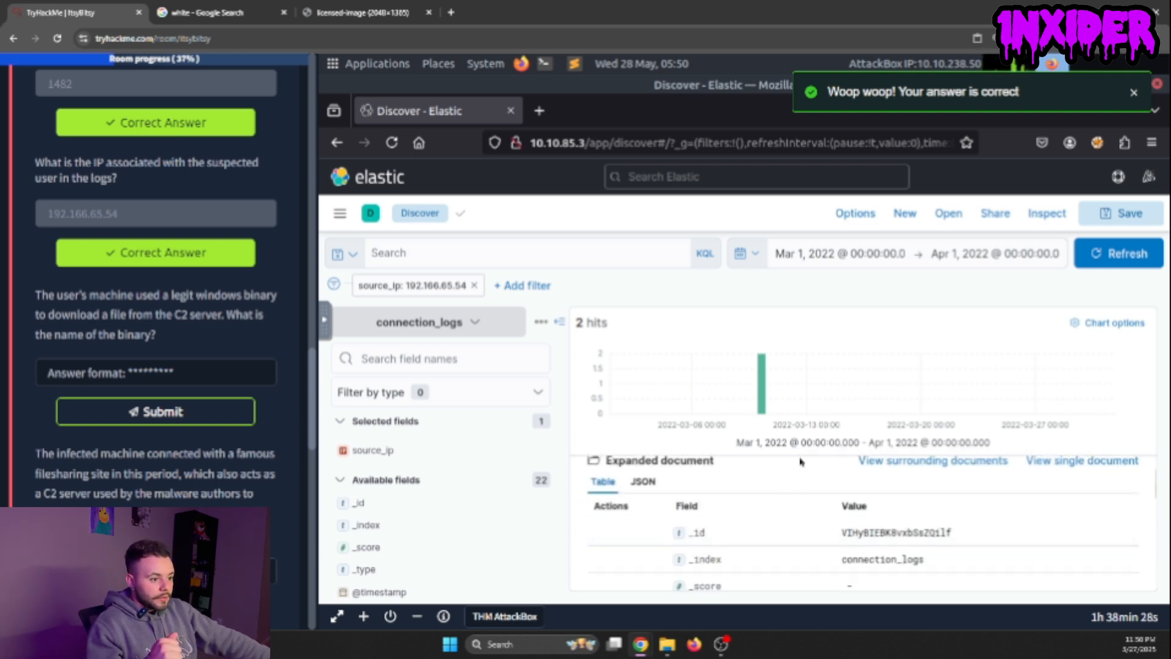
{"action": "scroll", "coordinate": [798, 457], "scroll_direction": "up", "scroll_amount": 2}
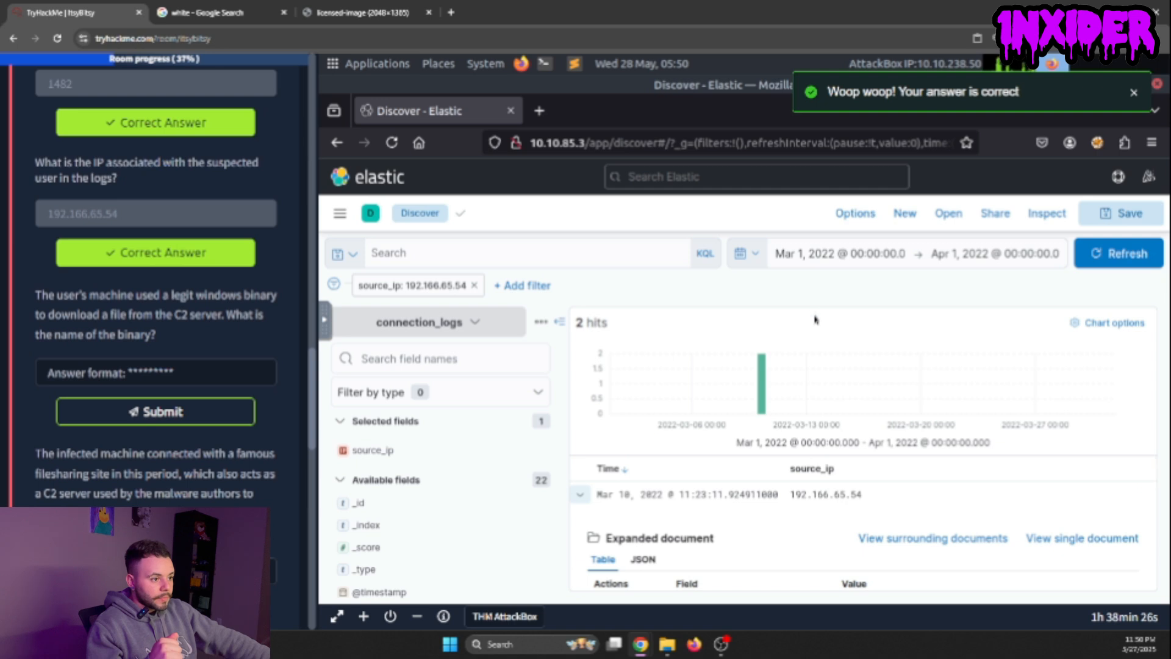
{"action": "scroll", "coordinate": [796, 476], "scroll_direction": "down", "scroll_amount": 2}
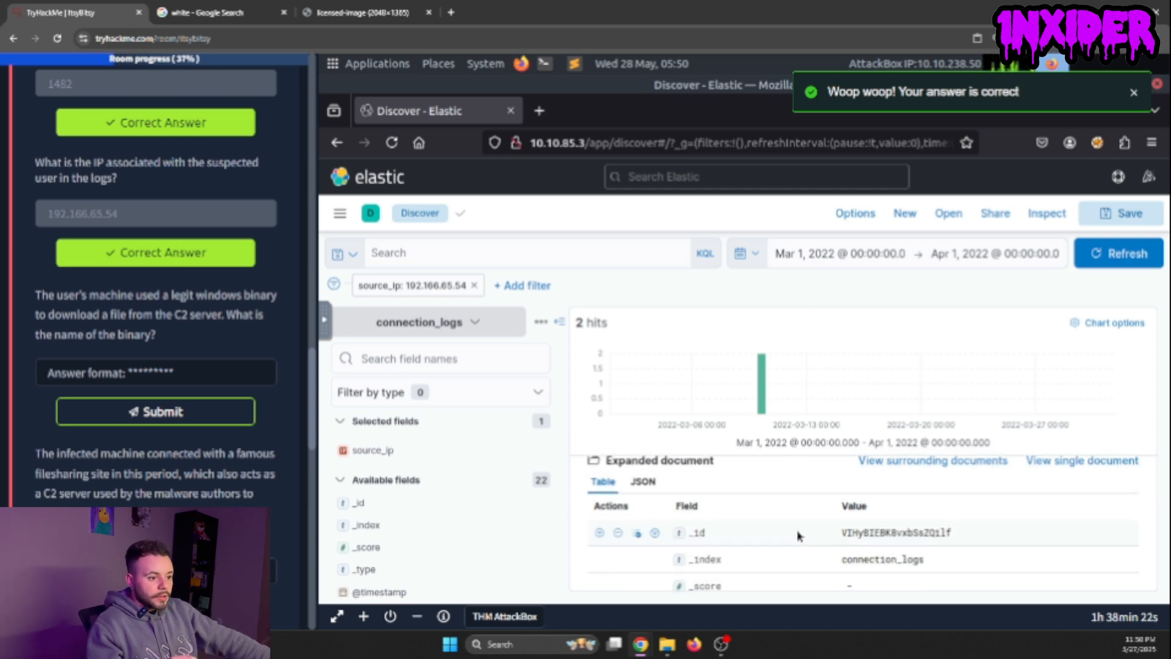
{"action": "scroll", "coordinate": [798, 537], "scroll_direction": "down", "scroll_amount": 2}
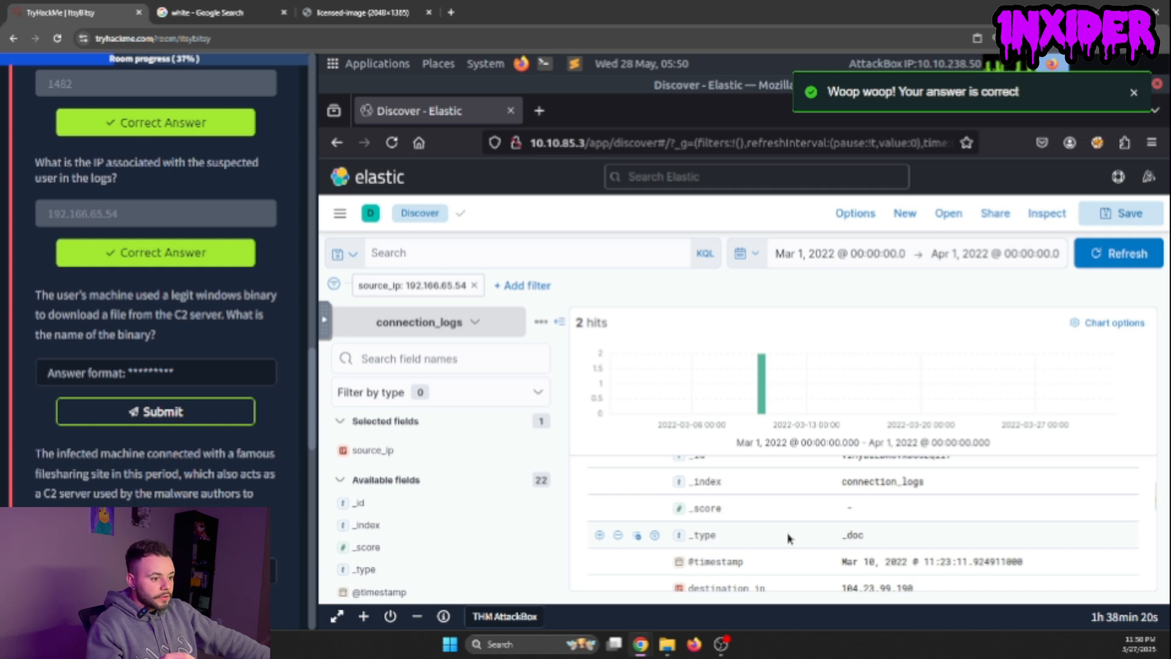
{"action": "scroll", "coordinate": [787, 537], "scroll_direction": "down", "scroll_amount": 2}
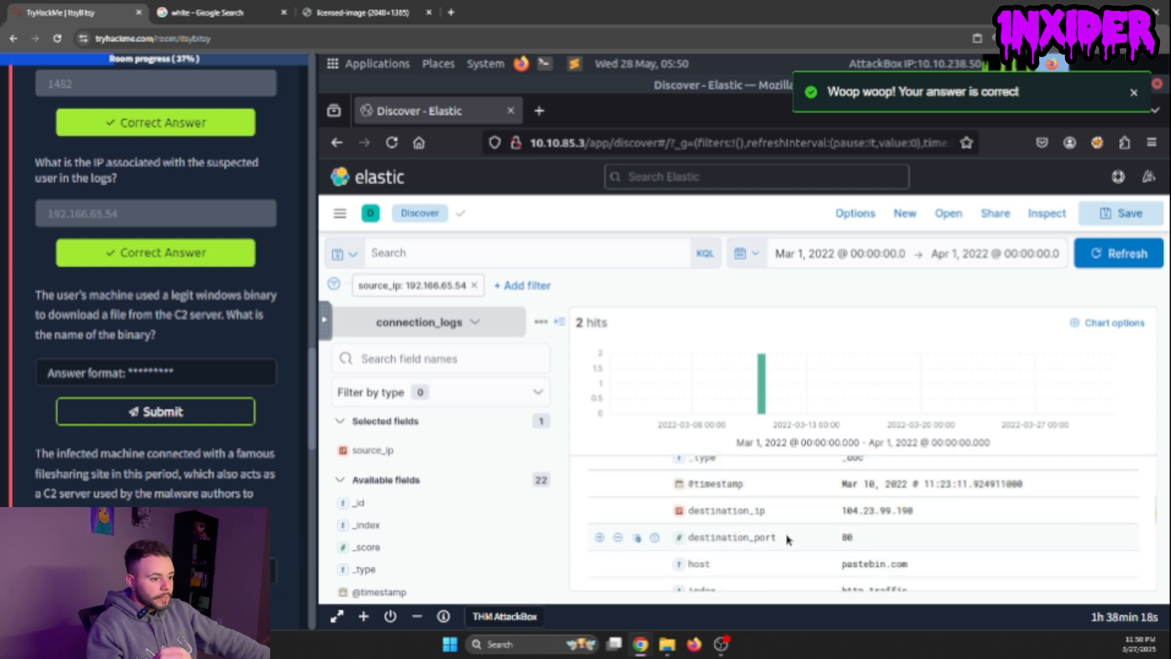
{"action": "scroll", "coordinate": [785, 536], "scroll_direction": "down", "scroll_amount": 2}
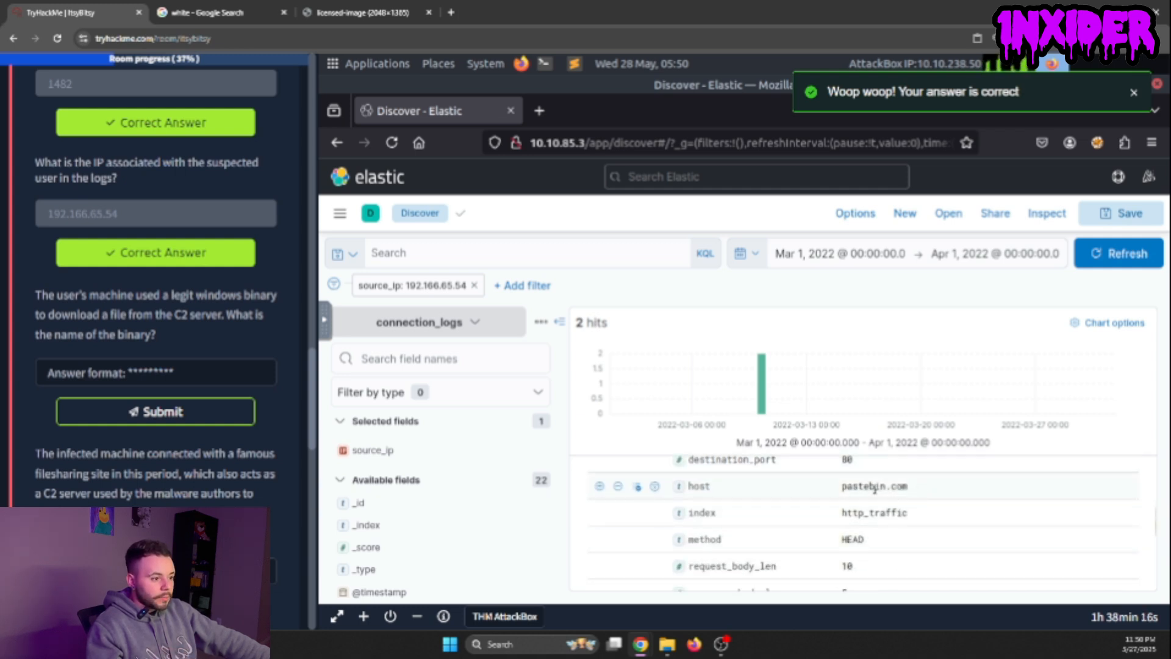
{"action": "left_click_drag", "start_coordinate": [908, 487], "coordinate": [838, 492]}
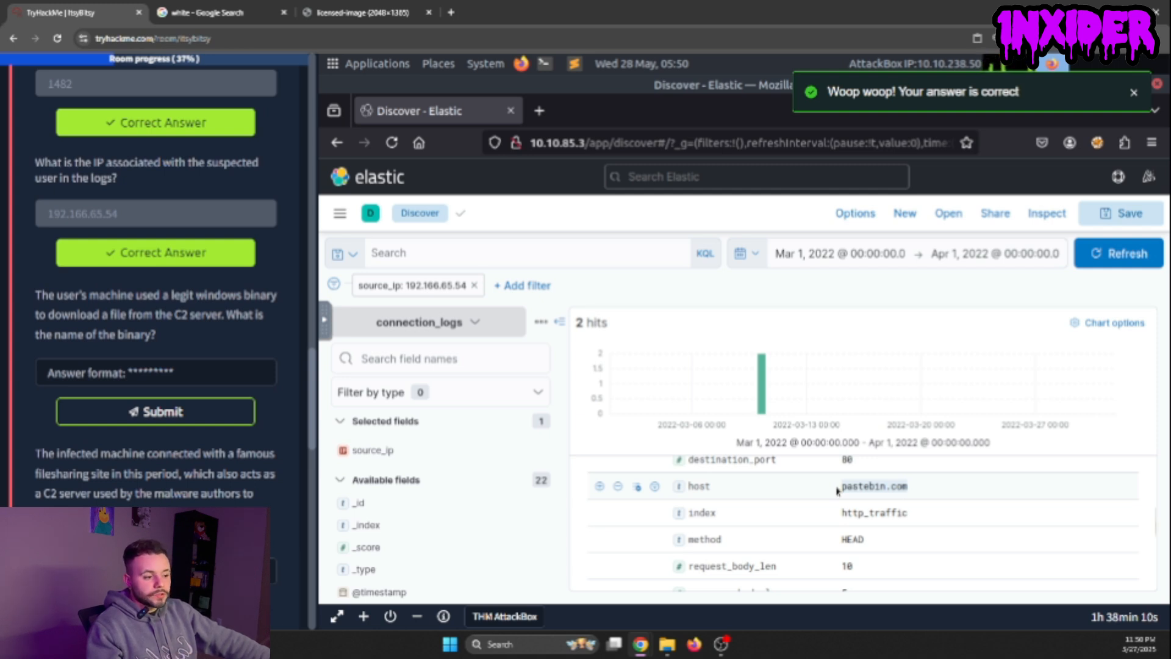
- Check the record's user_agent value and submit bitsadmin as the name of the legit Windows binary
{"action": "scroll", "coordinate": [854, 511], "scroll_direction": "down", "scroll_amount": 2}
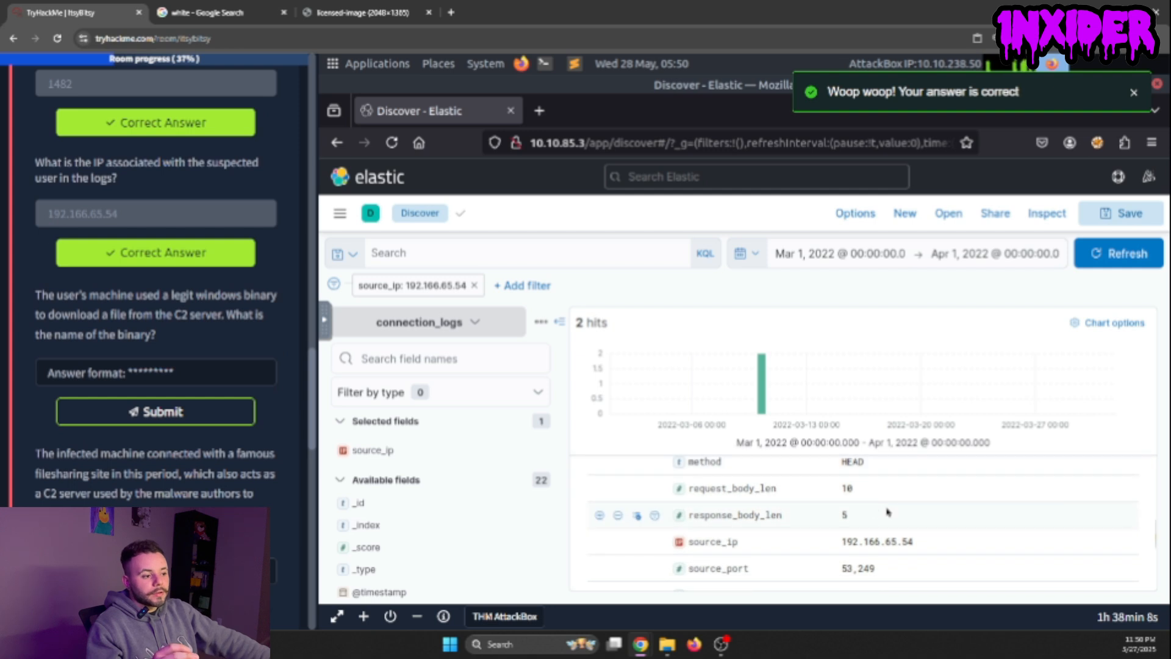
{"action": "scroll", "coordinate": [887, 511], "scroll_direction": "down", "scroll_amount": 4}
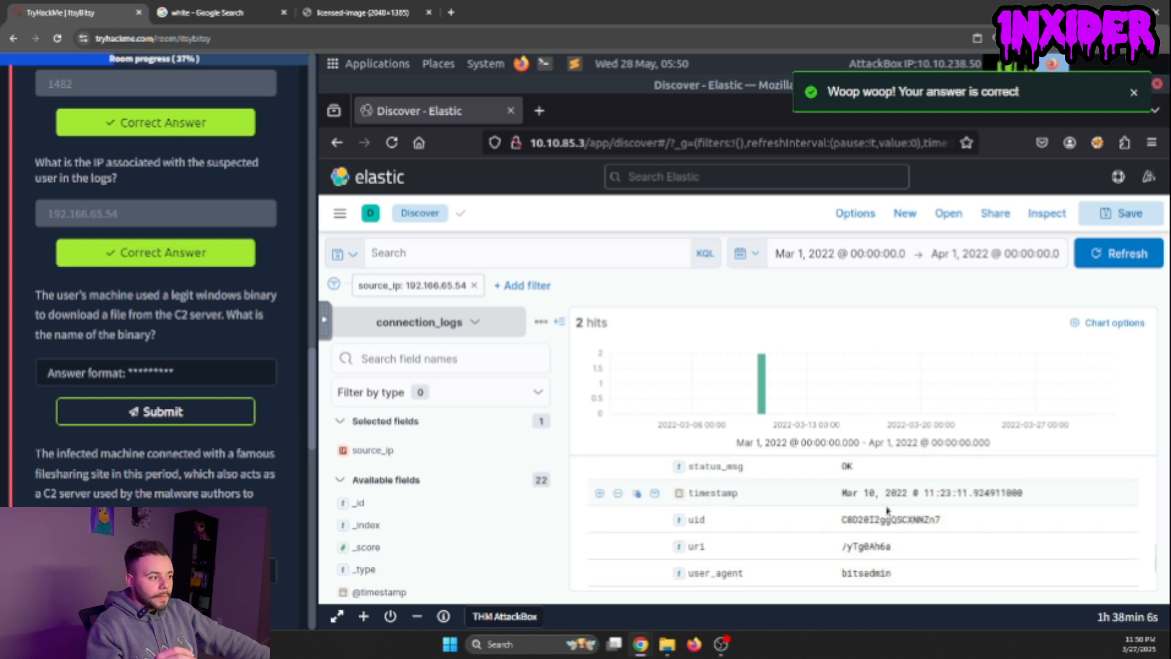
{"action": "scroll", "coordinate": [888, 511], "scroll_direction": "down", "scroll_amount": 2}
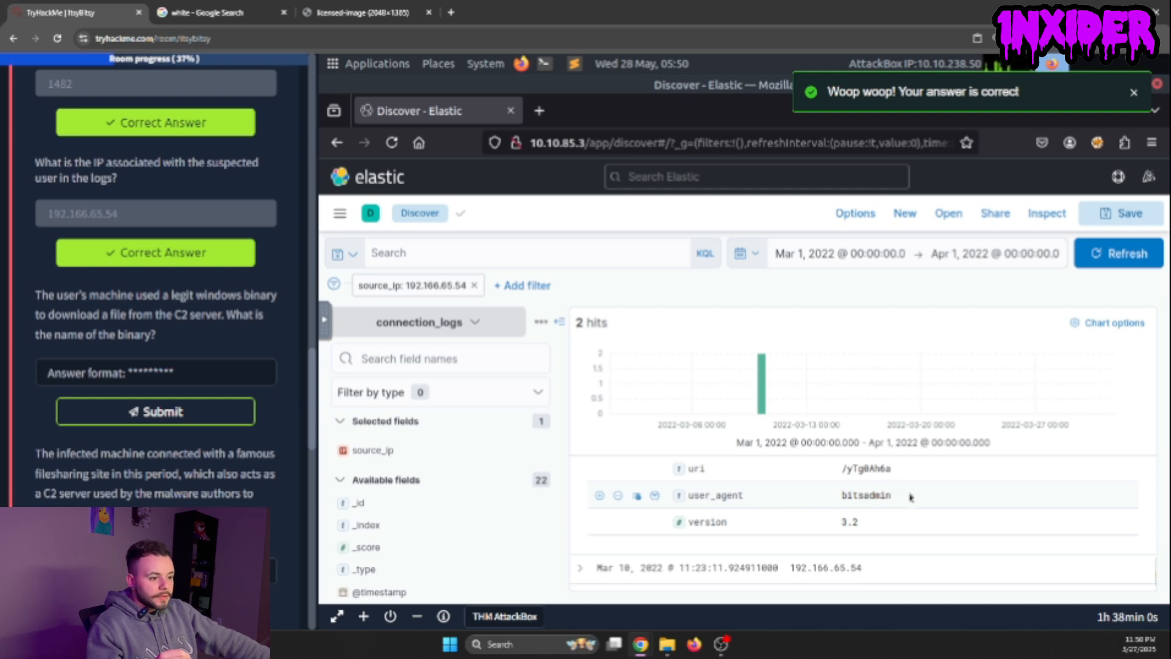
{"action": "left_click_drag", "start_coordinate": [901, 497], "coordinate": [843, 495]}
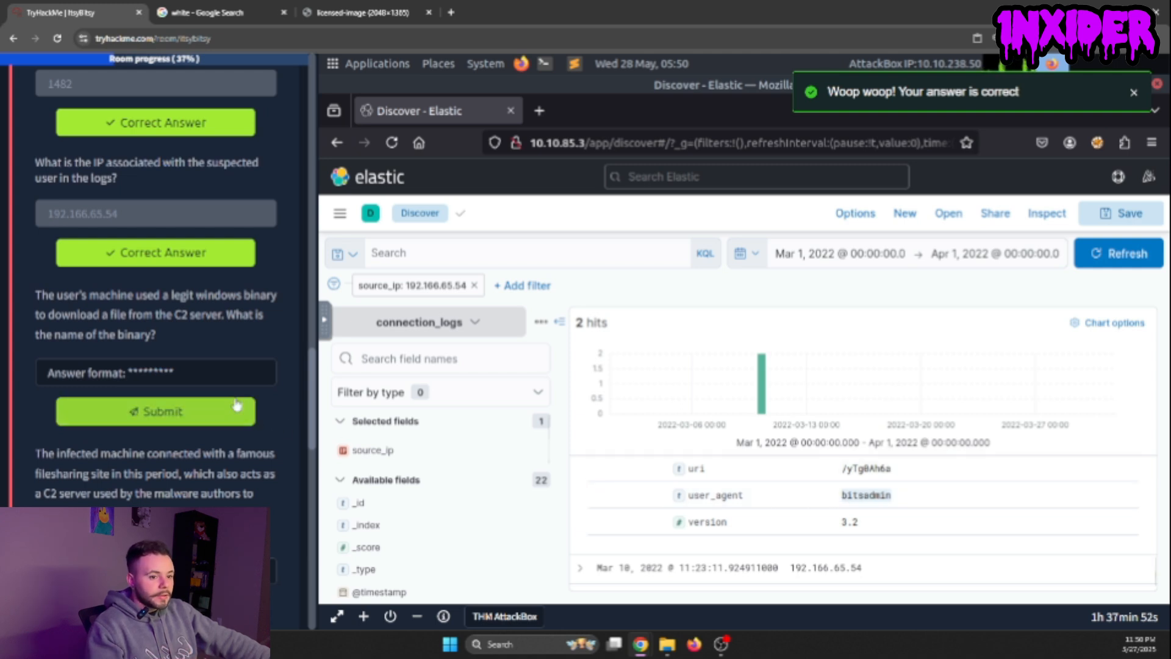
{"action": "left_click", "coordinate": [228, 376]}
{"action": "type", "text": "bit"}
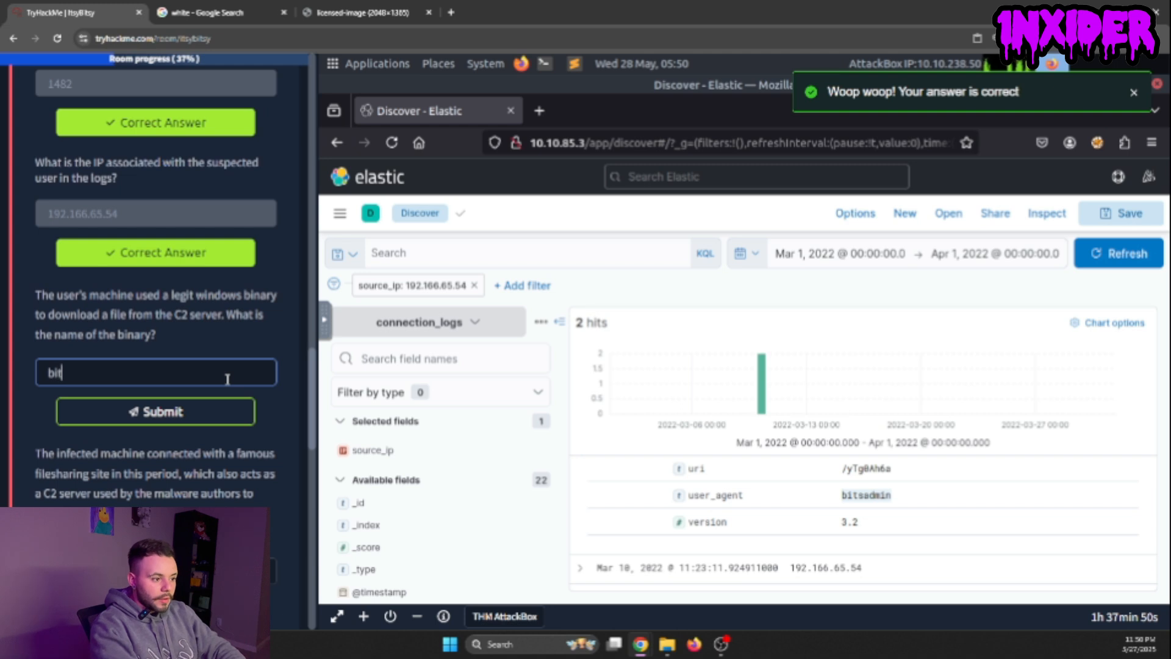
{"action": "type", "text": "sadmin"}
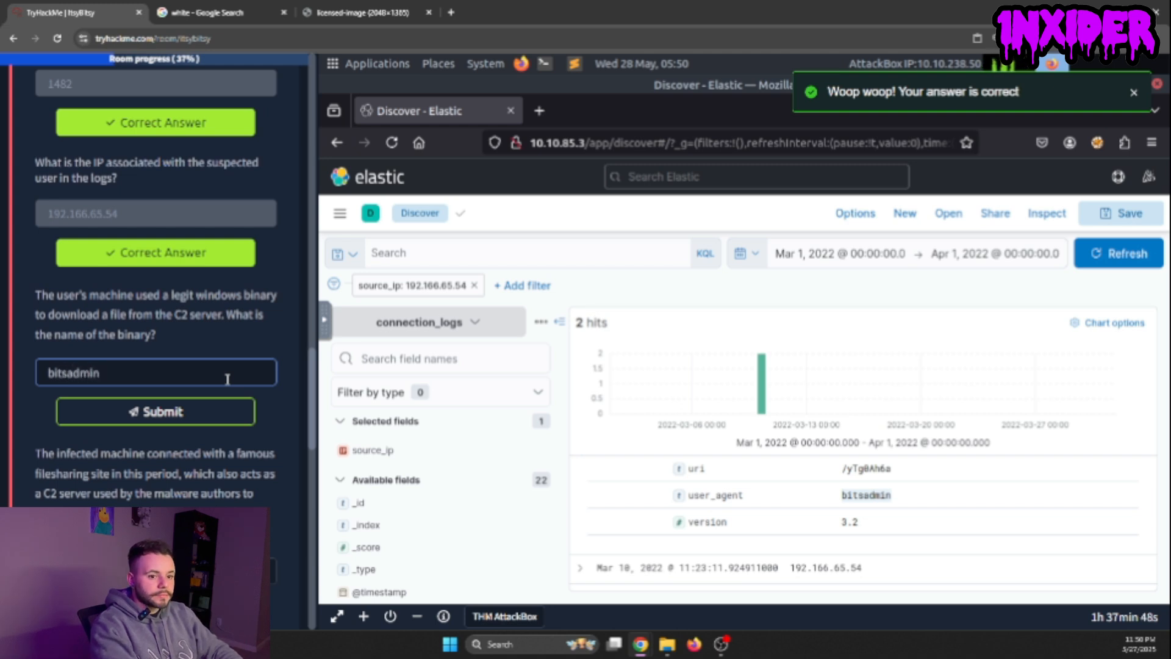
{"action": "key", "text": "Return"}
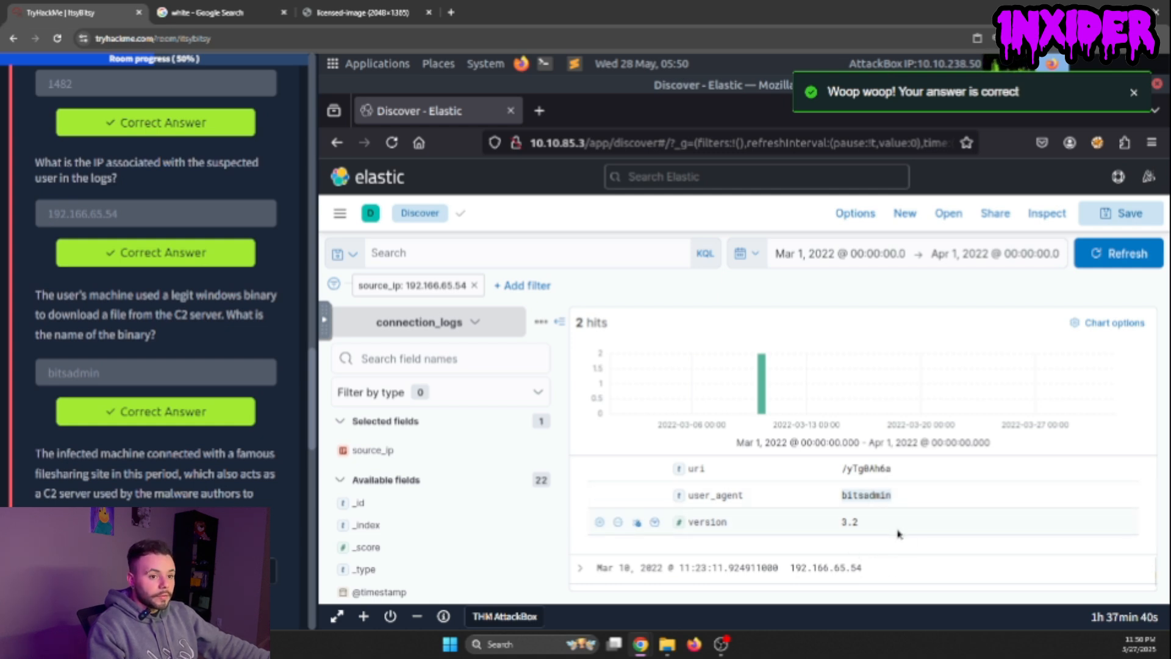
- Copy the record's host value and submit pastebin.com as the filesharing site, removing the leading spaces
{"action": "scroll", "coordinate": [890, 524], "scroll_direction": "up", "scroll_amount": 3}
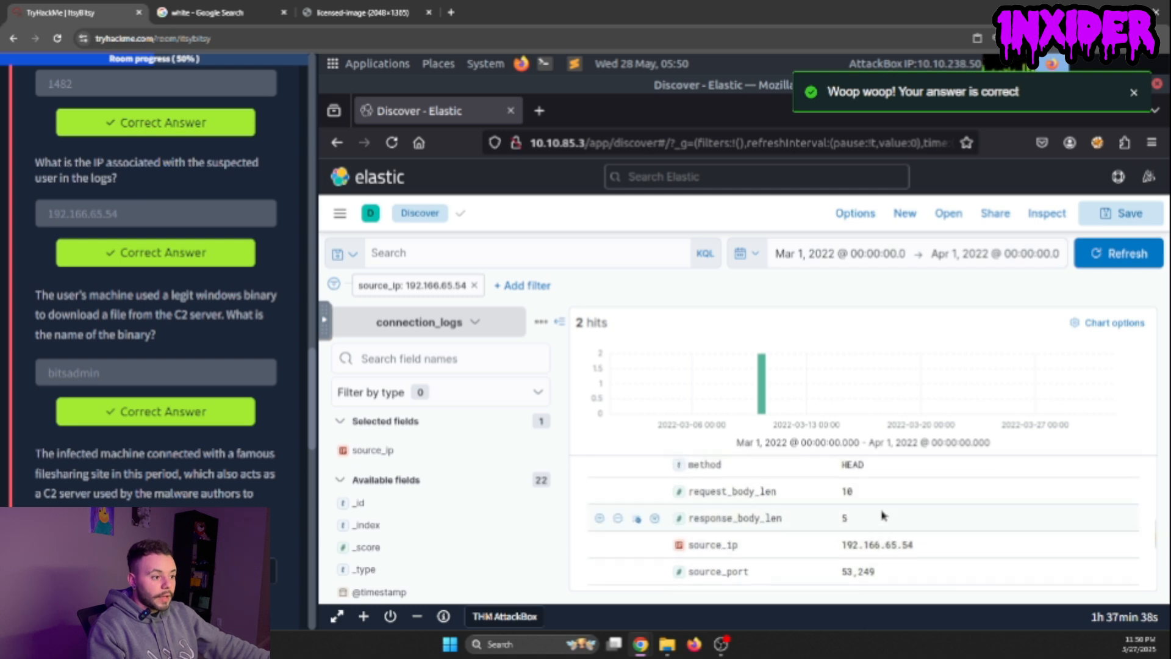
{"action": "scroll", "coordinate": [882, 515], "scroll_direction": "up", "scroll_amount": 3}
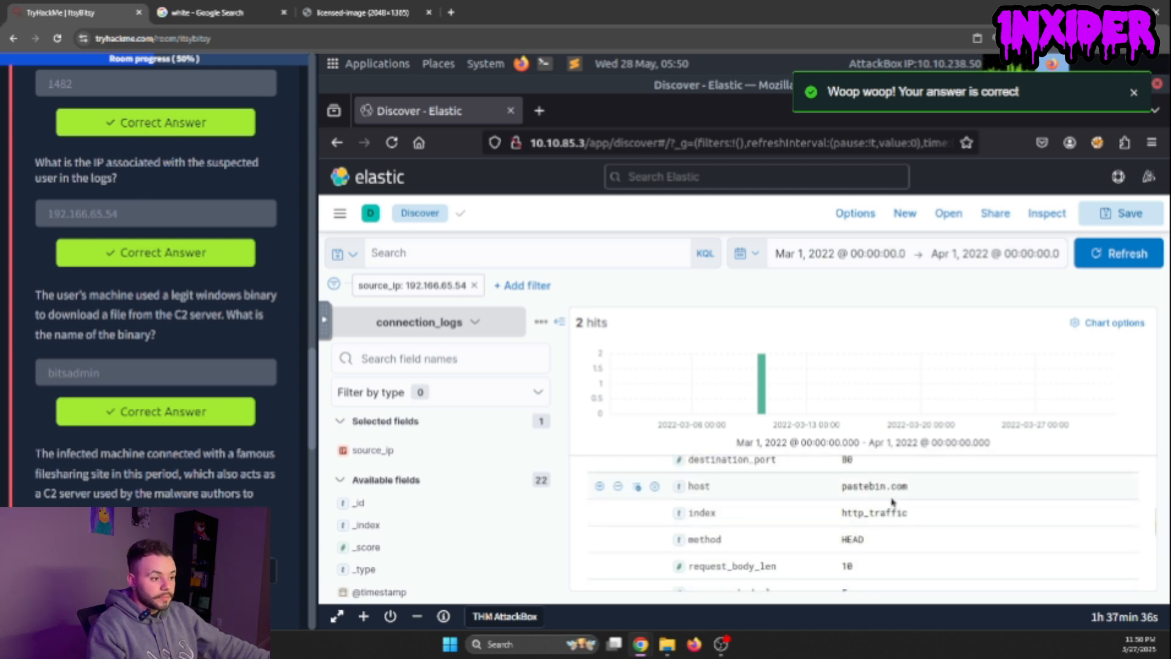
{"action": "scroll", "coordinate": [210, 428], "scroll_direction": "down", "scroll_amount": 3}
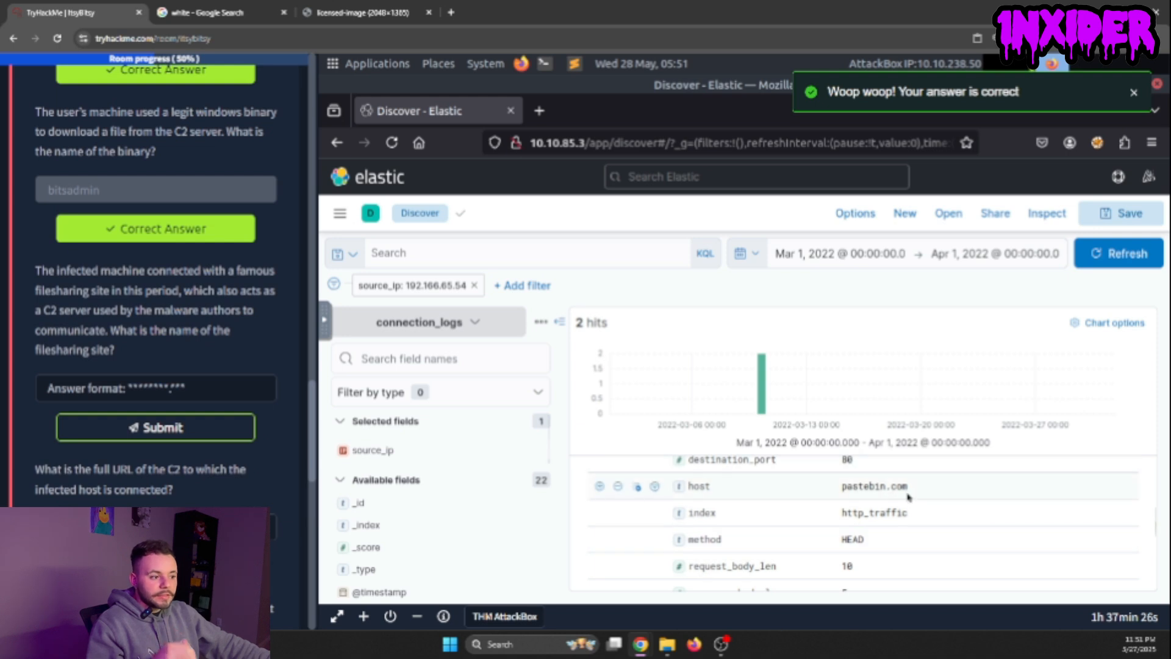
{"action": "left_click_drag", "start_coordinate": [921, 492], "coordinate": [832, 497]}
{"action": "key", "text": "ctrl+c"}
{"action": "left_click", "coordinate": [191, 387]}
{"action": "key", "text": "ctrl+v"}
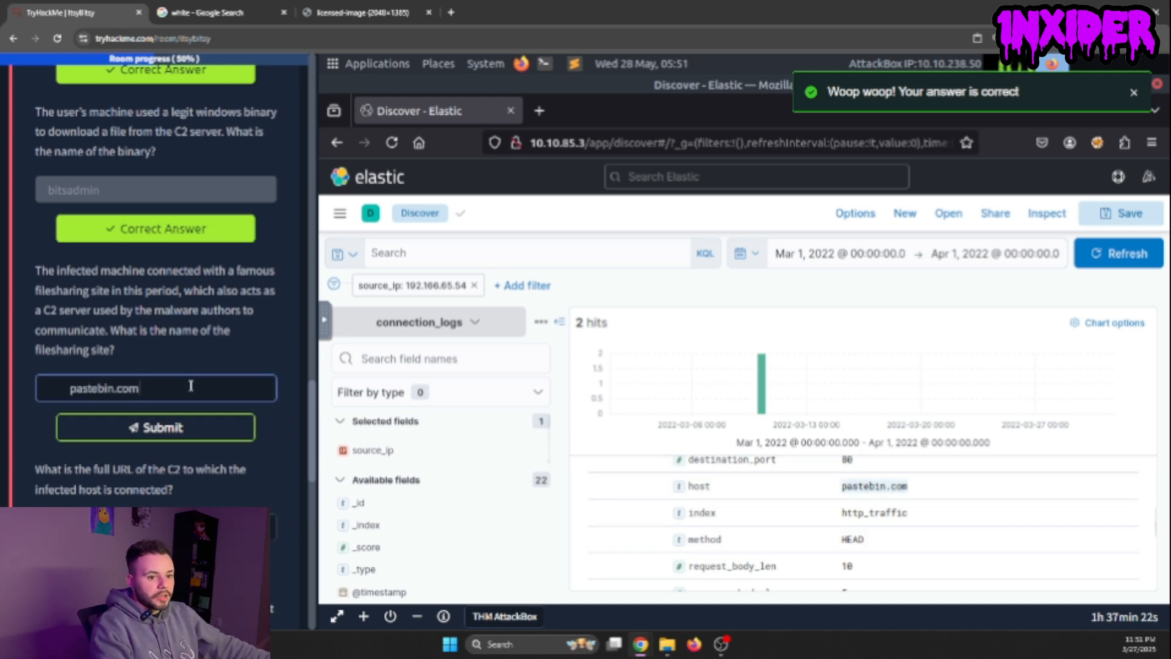
{"action": "left_click", "coordinate": [71, 388]}
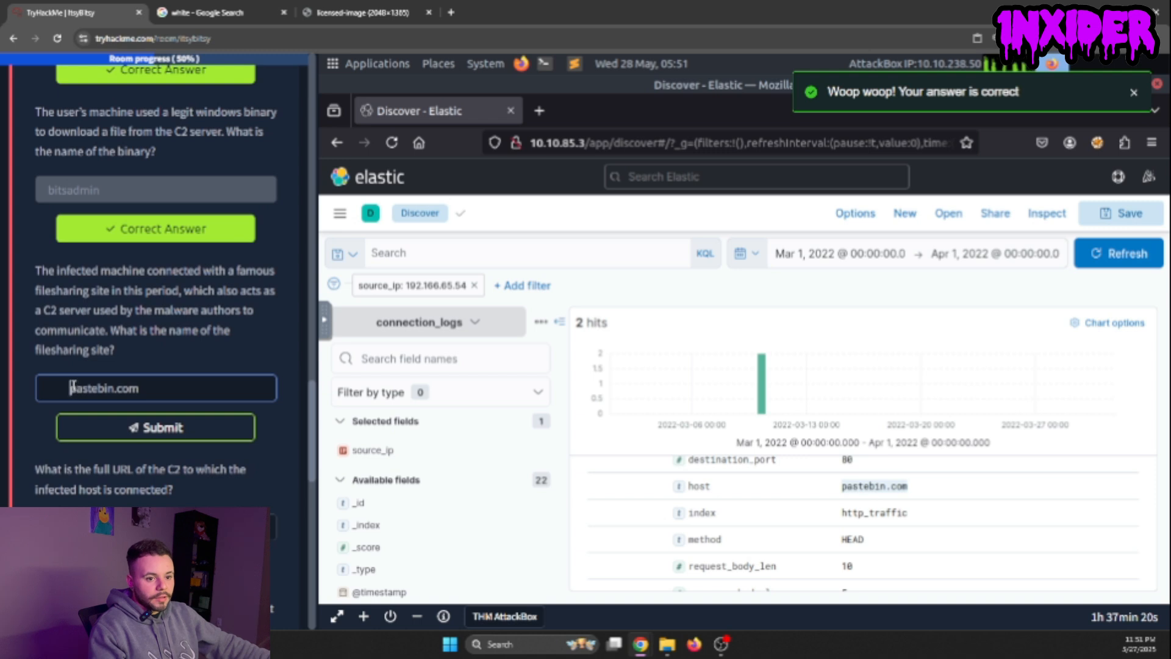
{"action": "key", "text": "BackSpace"}
{"action": "key", "text": "BackSpace"}
{"action": "key", "text": "Return"}
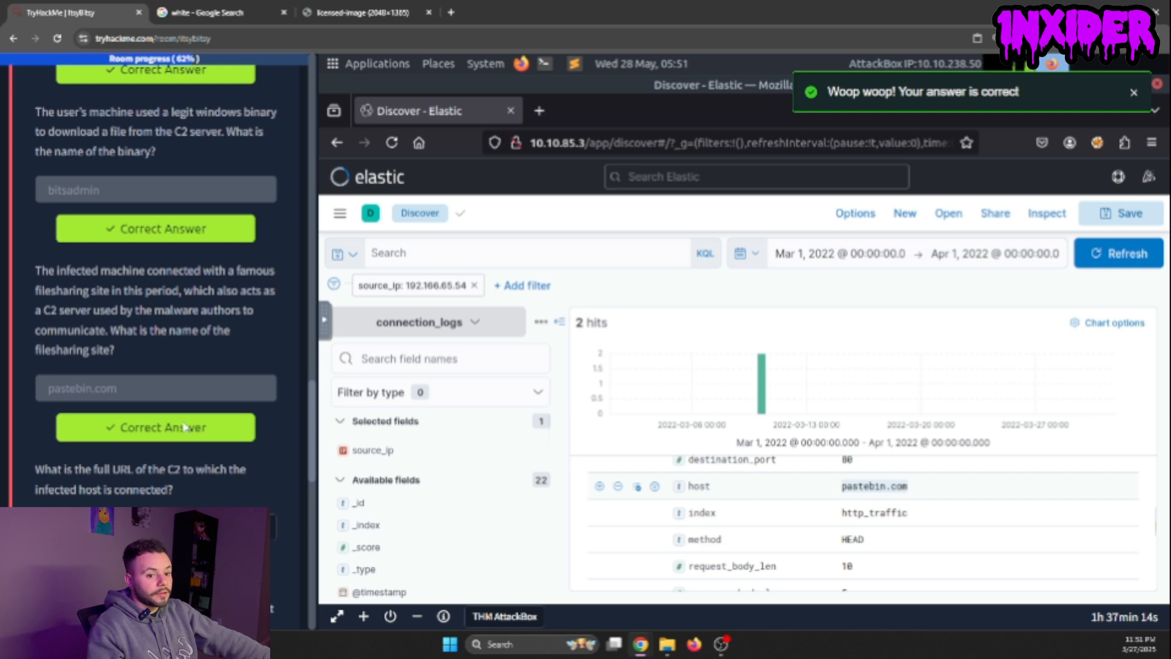
- Read the question on the full C2 URL and add the uri field as a column in the results table
{"action": "scroll", "coordinate": [134, 399], "scroll_direction": "down", "scroll_amount": 1}
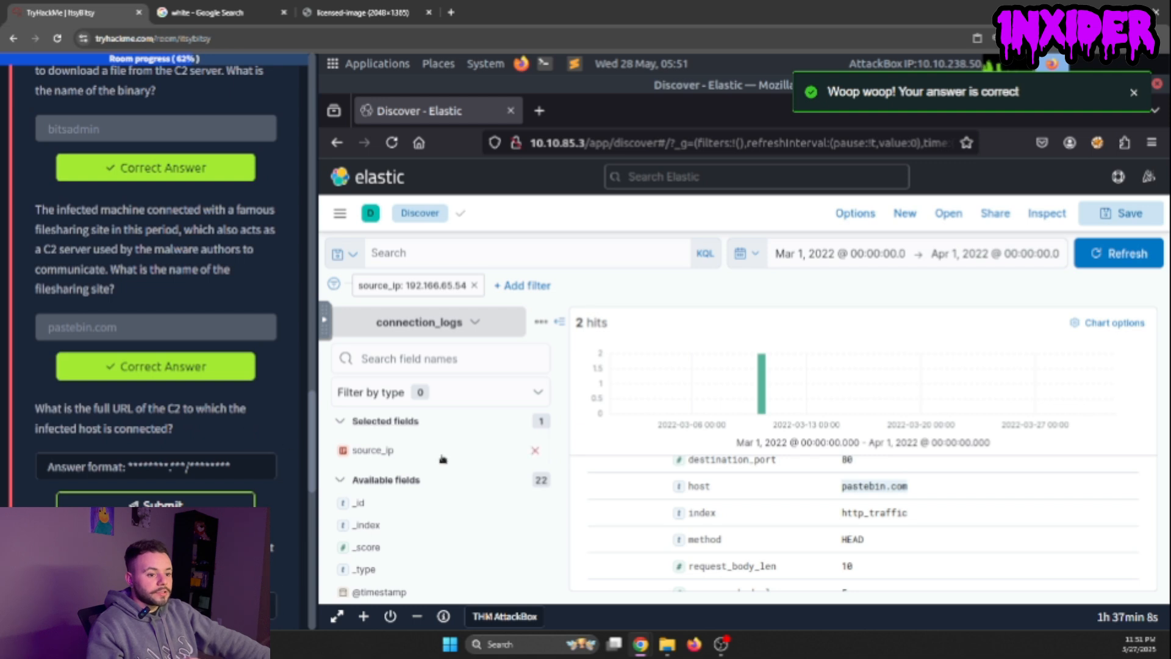
{"action": "scroll", "coordinate": [438, 485], "scroll_direction": "down", "scroll_amount": 5}
{"action": "scroll", "coordinate": [437, 492], "scroll_direction": "down", "scroll_amount": 2}
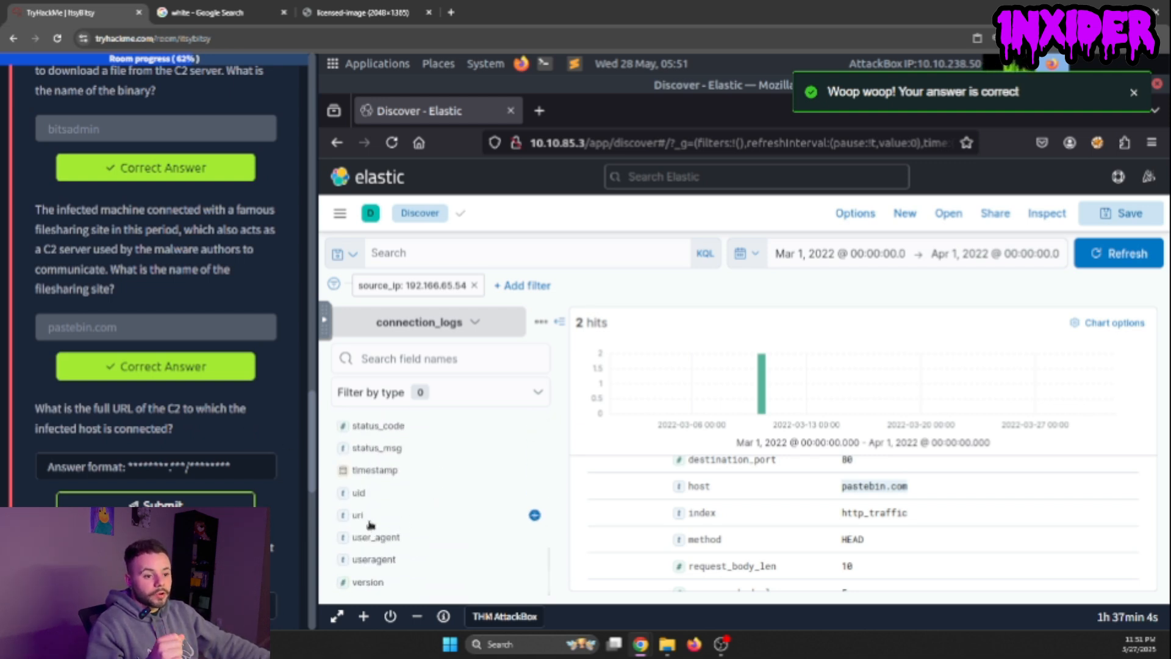
{"action": "scroll", "coordinate": [530, 516], "scroll_direction": "up", "scroll_amount": 1}
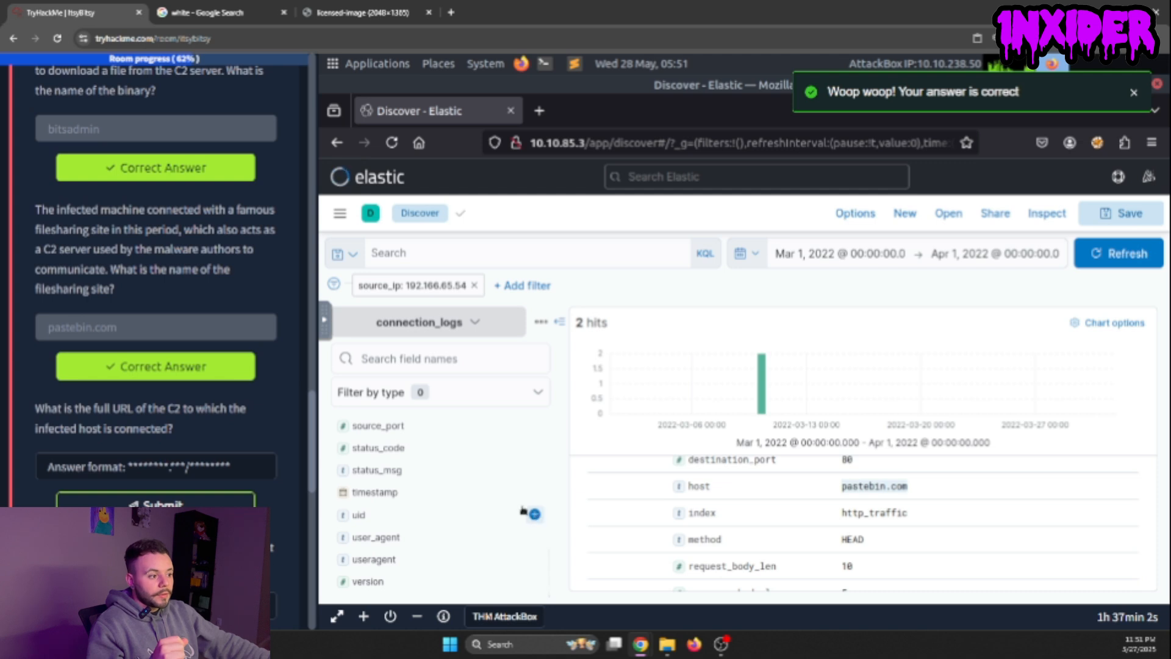
{"action": "scroll", "coordinate": [986, 501], "scroll_direction": "up", "scroll_amount": 3}
{"action": "scroll", "coordinate": [986, 501], "scroll_direction": "up", "scroll_amount": 2}
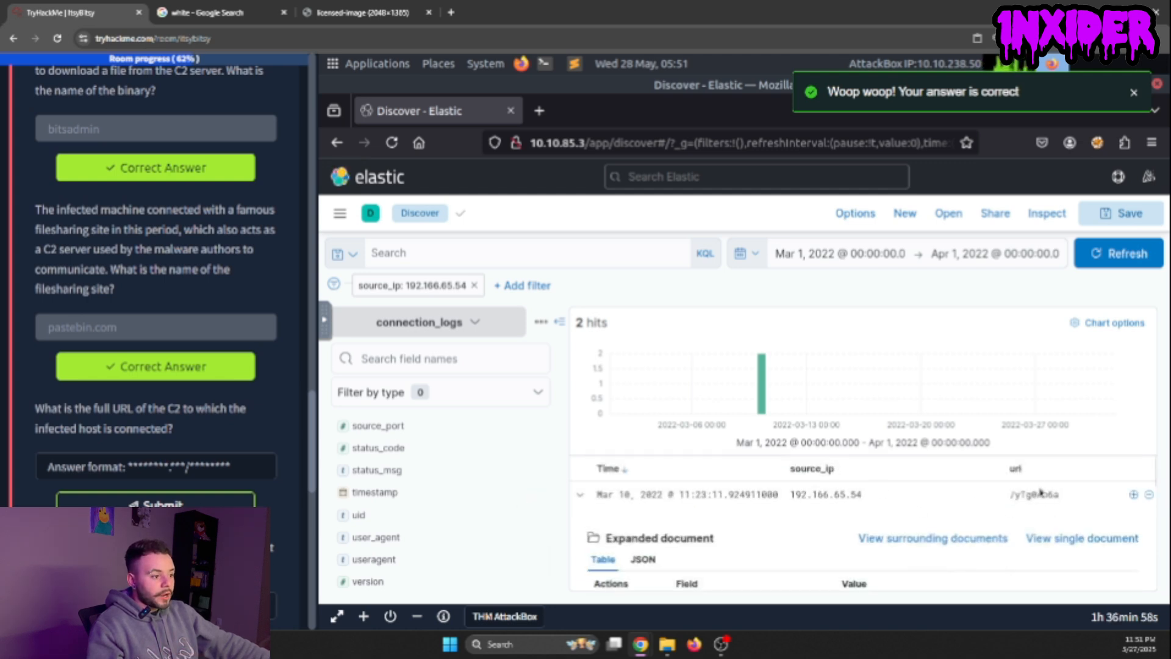
- Copy the host value pastebin.com from the expanded record into the C2 URL answer and remove the leading whitespace
{"action": "scroll", "coordinate": [1006, 512], "scroll_direction": "down", "scroll_amount": 5}
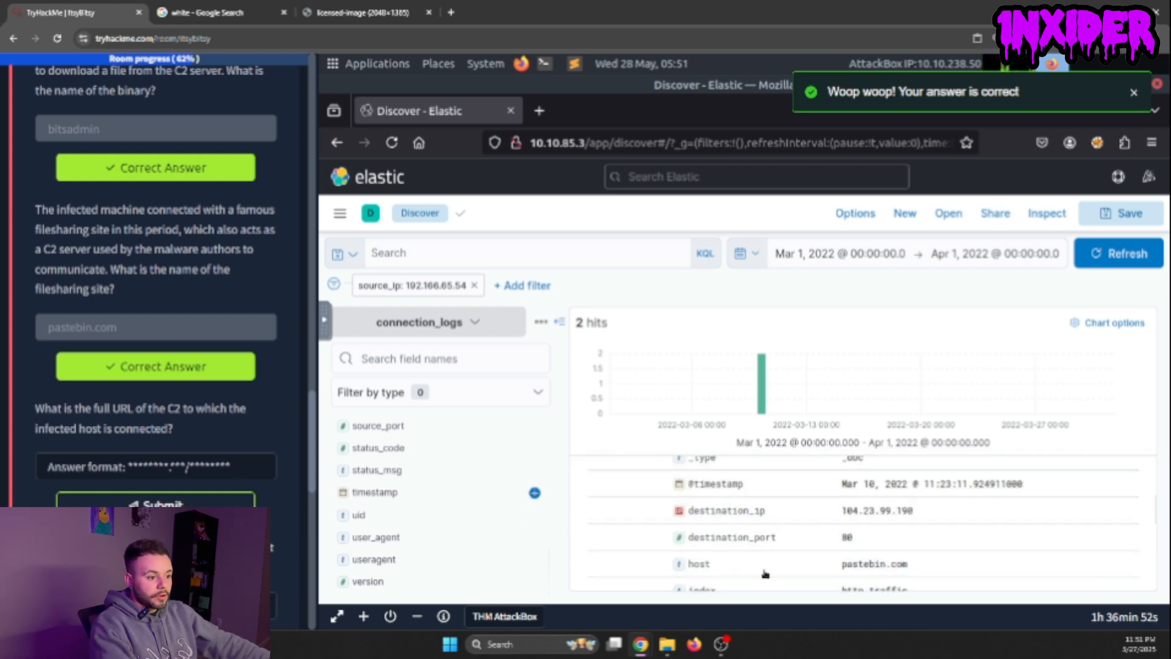
{"action": "left_click_drag", "start_coordinate": [908, 566], "coordinate": [836, 568]}
{"action": "key", "text": "ctrl+c"}
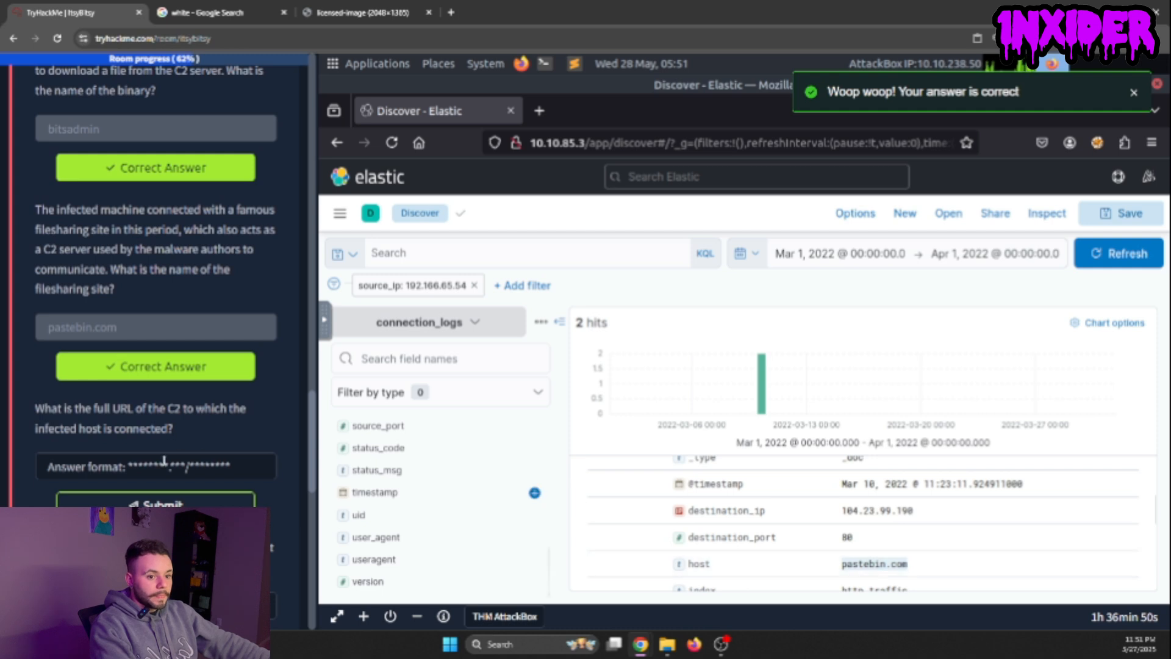
{"action": "left_click", "coordinate": [67, 466]}
{"action": "key", "text": "ctrl+v"}
{"action": "left_click", "coordinate": [68, 465]}
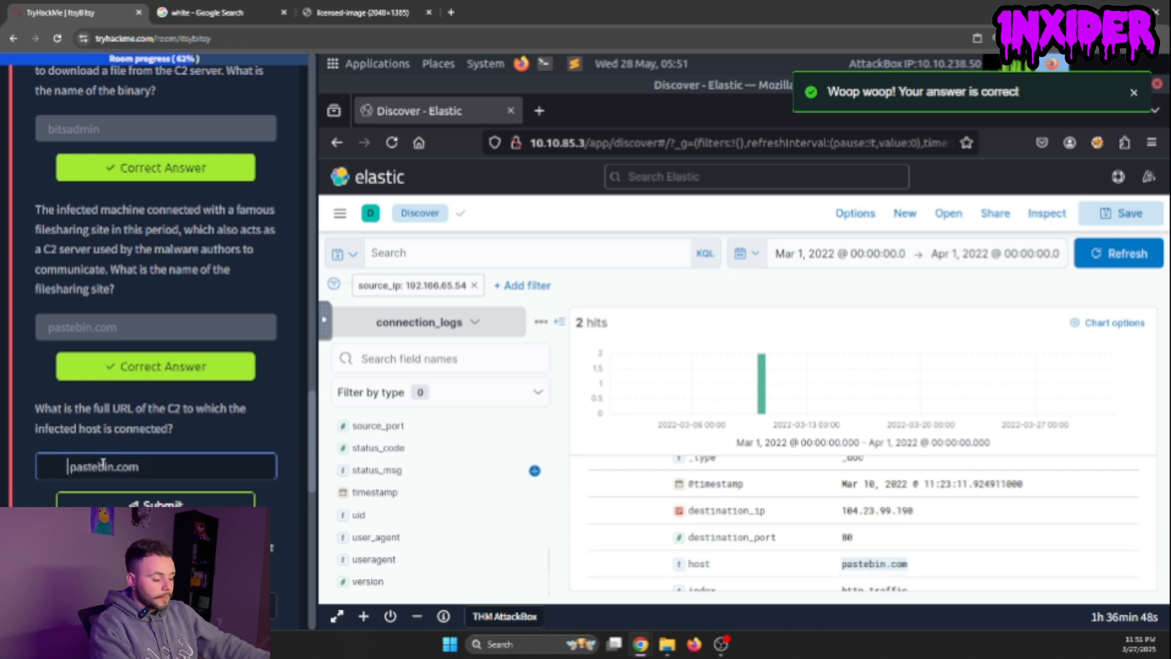
{"action": "key", "text": "BackSpace"}
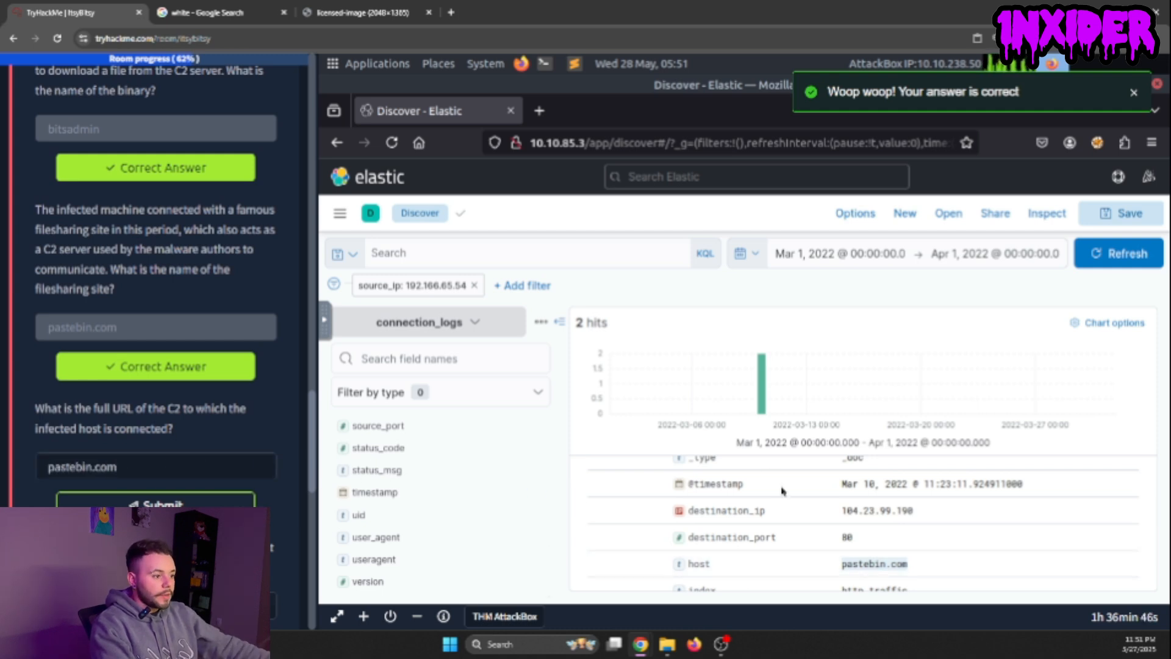
- Copy the uri value from the first record and append it to the C2 URL answer, making it pastebin.com/yTg0Ah6a
{"action": "scroll", "coordinate": [830, 491], "scroll_direction": "up", "scroll_amount": 3}
{"action": "left_click_drag", "start_coordinate": [1061, 495], "coordinate": [1012, 495]}
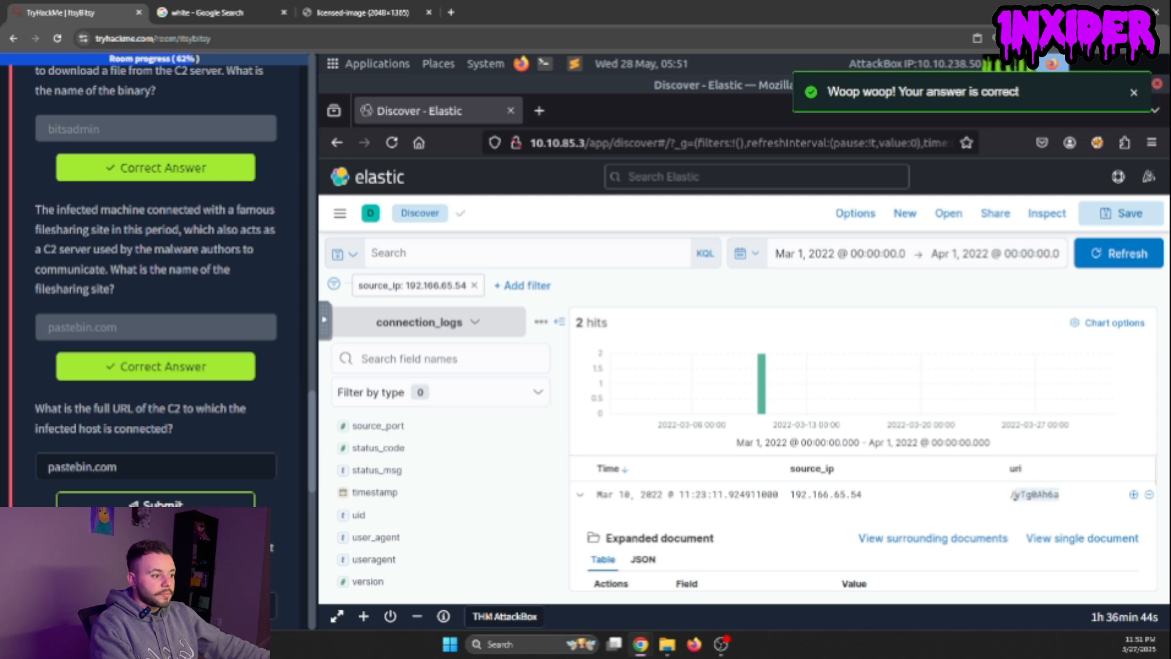
{"action": "left_click", "coordinate": [1011, 494]}
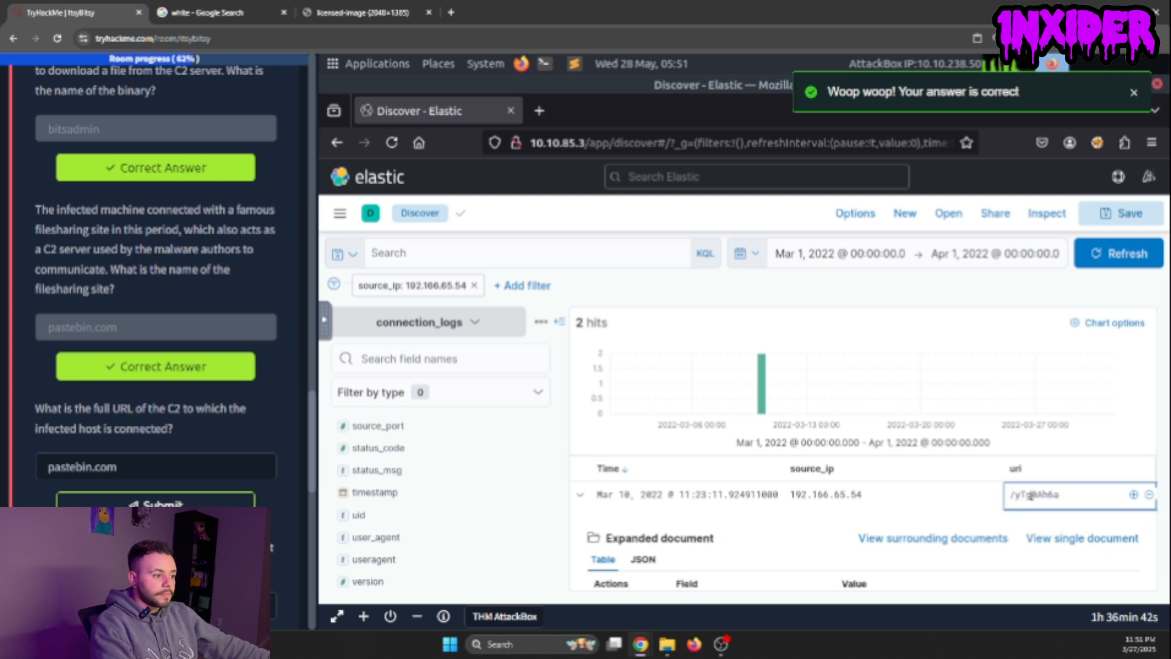
{"action": "double_click", "coordinate": [1030, 495]}
{"action": "left_click", "coordinate": [181, 466]}
{"action": "type", "text": "/"}
{"action": "key", "text": "ctrl+v"}
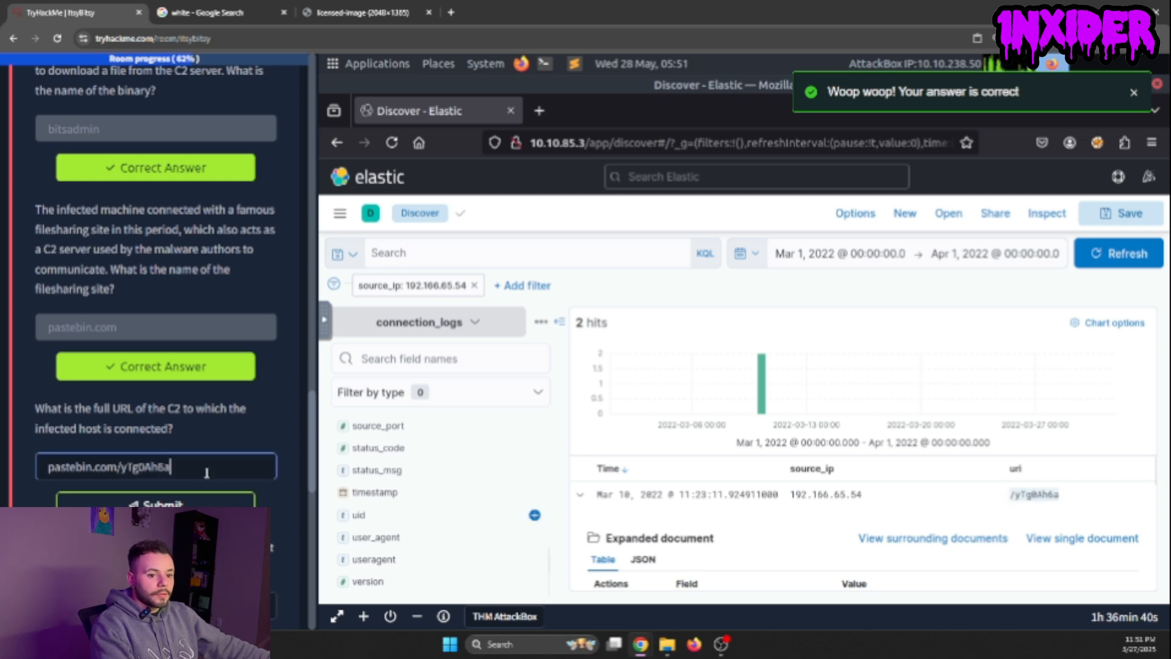
- Submit pastebin.com/yTg0Ah6a as the full C2 URL and read the question on the file accessed on the filesharing site
{"action": "key", "text": "Return"}
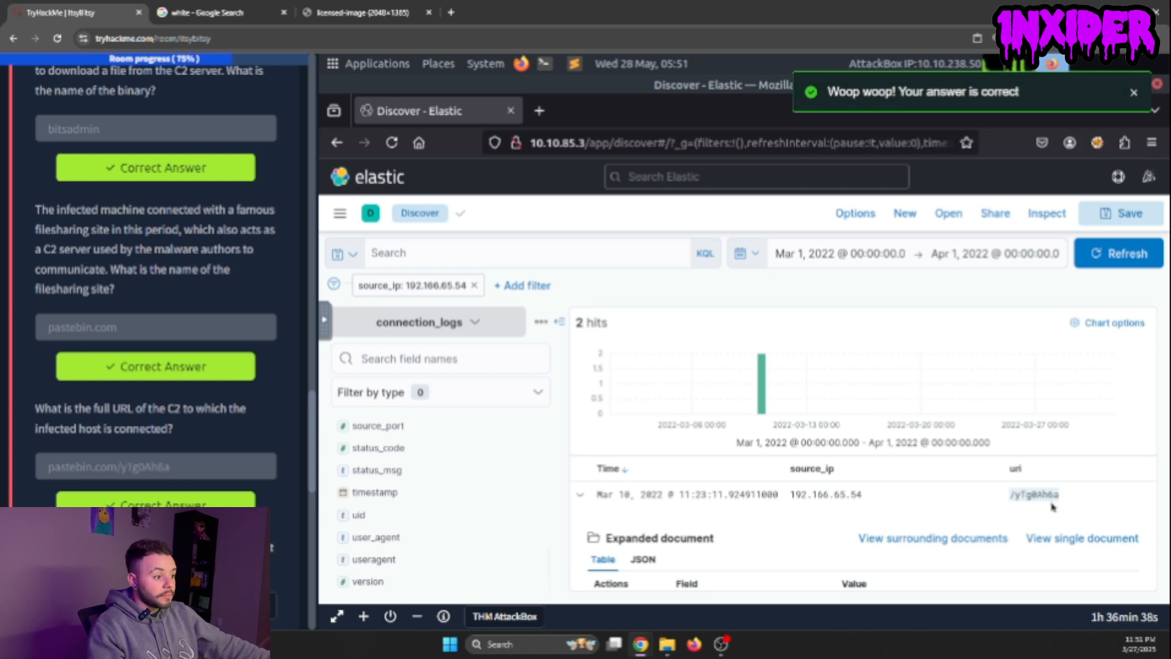
{"action": "scroll", "coordinate": [1040, 491], "scroll_direction": "down", "scroll_amount": 2}
{"action": "scroll", "coordinate": [1040, 489], "scroll_direction": "up", "scroll_amount": 1}
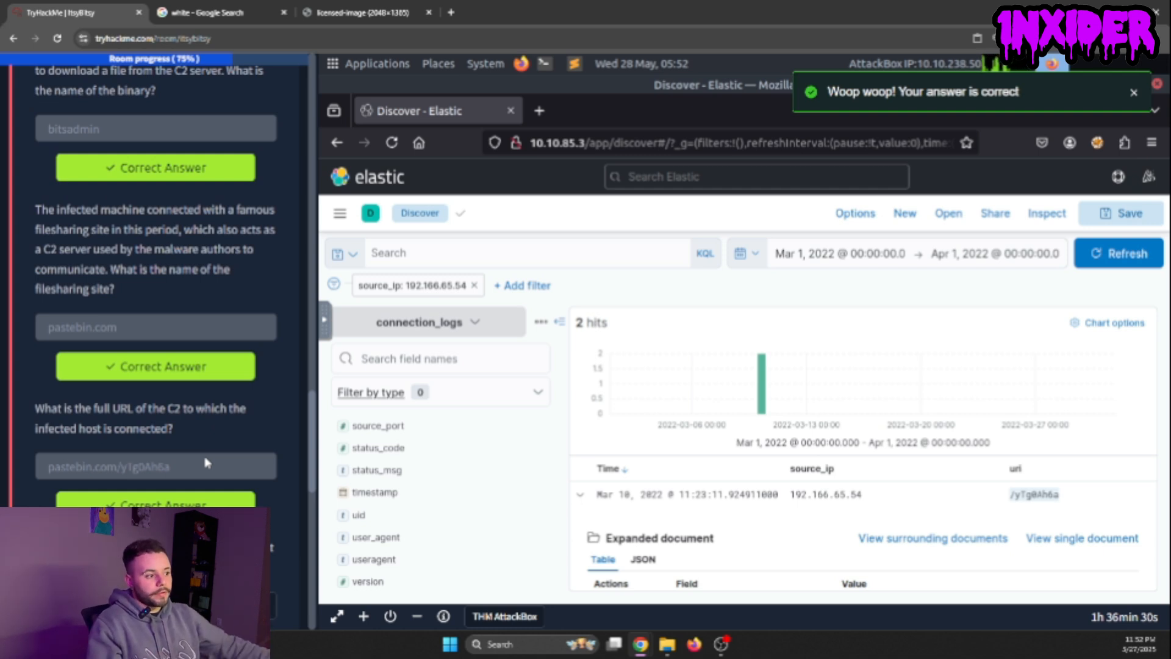
{"action": "scroll", "coordinate": [163, 402], "scroll_direction": "down", "scroll_amount": 1}
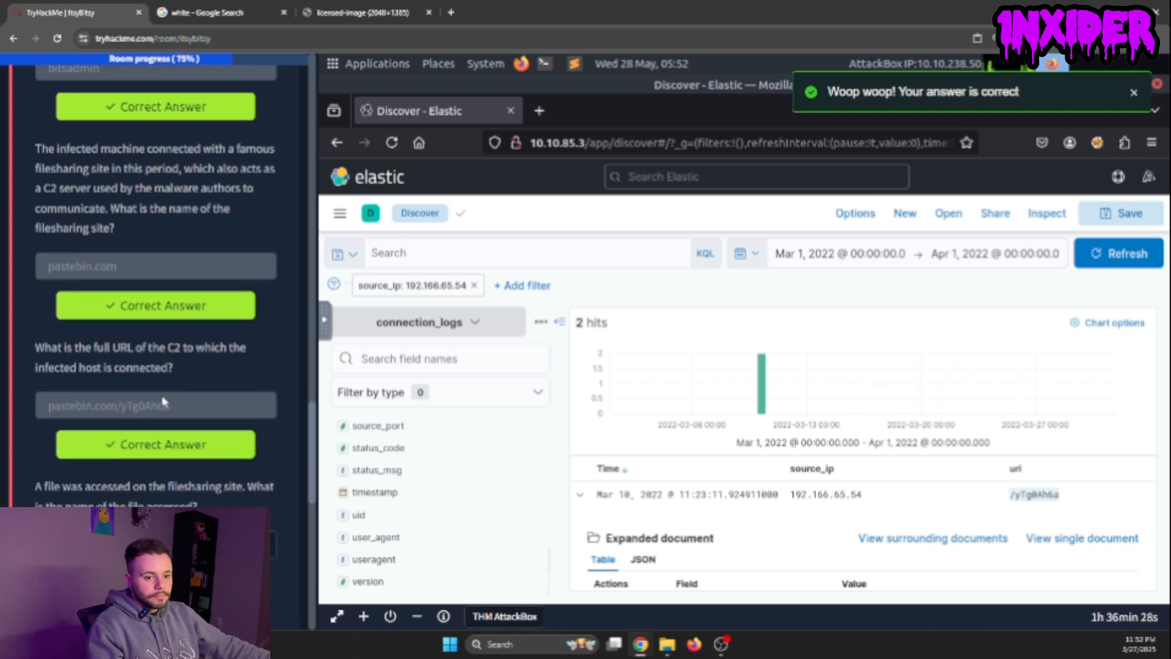
{"action": "scroll", "coordinate": [164, 401], "scroll_direction": "down", "scroll_amount": 2}
{"action": "scroll", "coordinate": [159, 387], "scroll_direction": "down", "scroll_amount": 1}
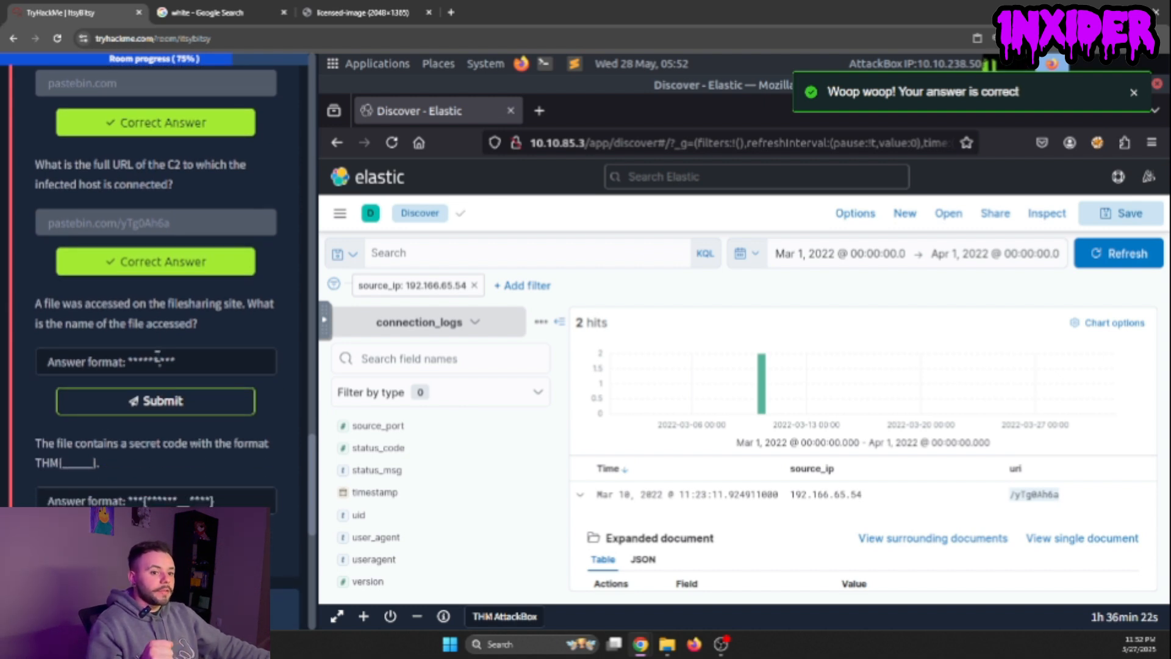
- Look through the fields of the first record's expanded document for the name of the accessed file
{"action": "scroll", "coordinate": [964, 487], "scroll_direction": "down", "scroll_amount": 1}
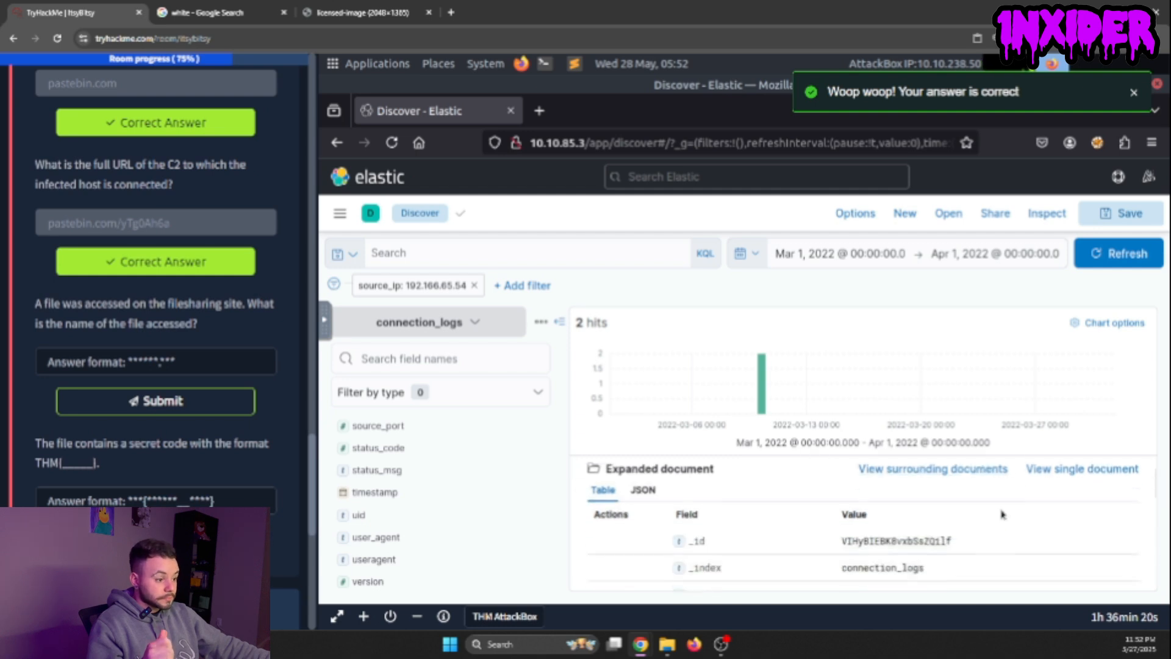
{"action": "scroll", "coordinate": [988, 513], "scroll_direction": "down", "scroll_amount": 5}
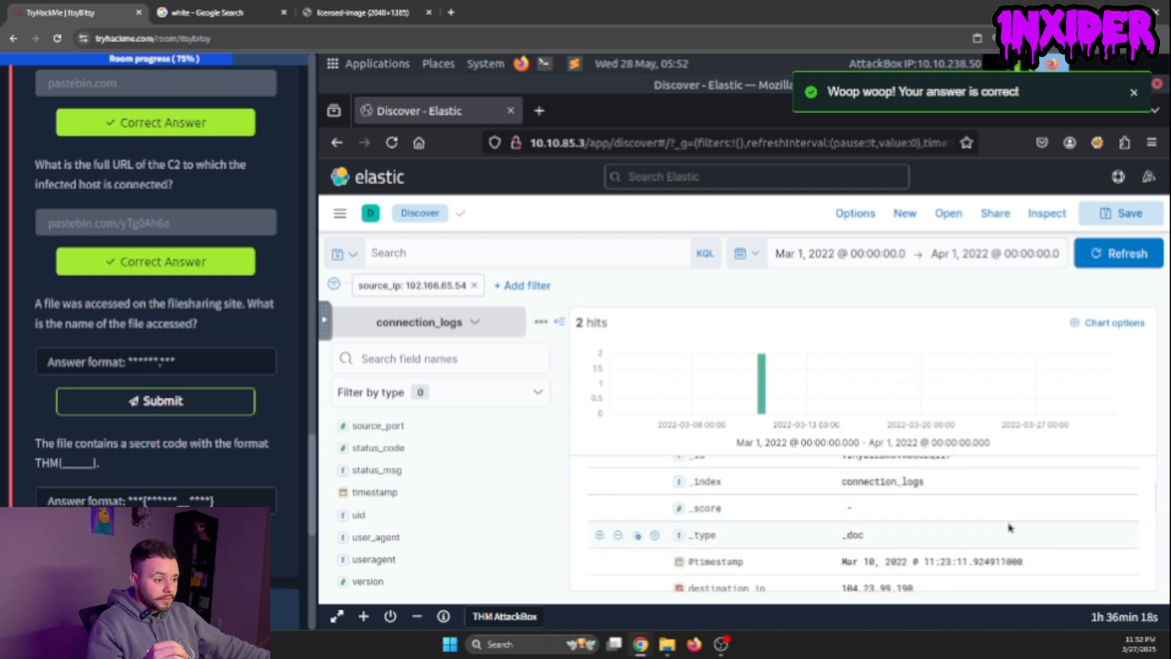
{"action": "scroll", "coordinate": [973, 506], "scroll_direction": "up", "scroll_amount": 2}
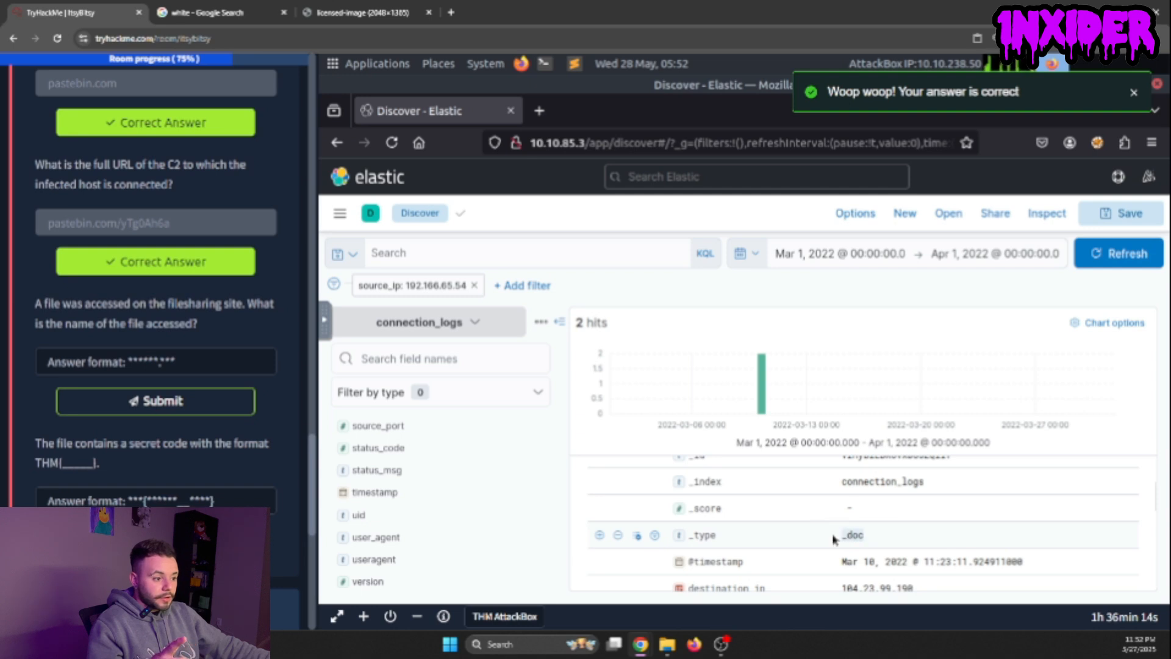
{"action": "scroll", "coordinate": [962, 520], "scroll_direction": "down", "scroll_amount": 5}
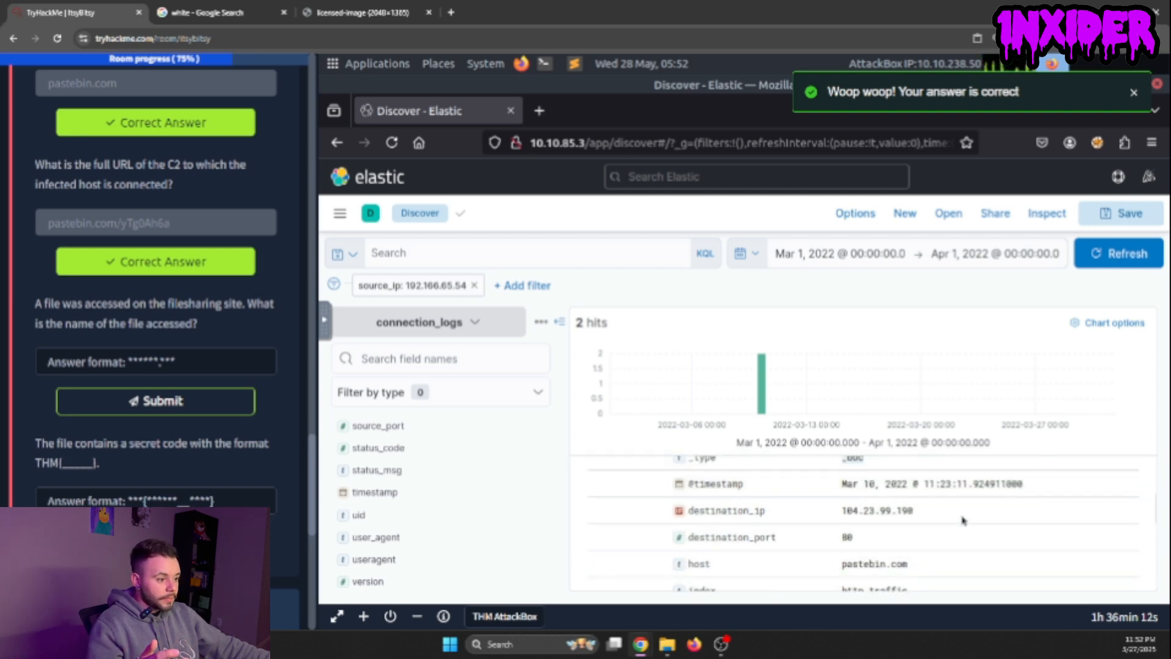
{"action": "scroll", "coordinate": [945, 517], "scroll_direction": "down", "scroll_amount": 4}
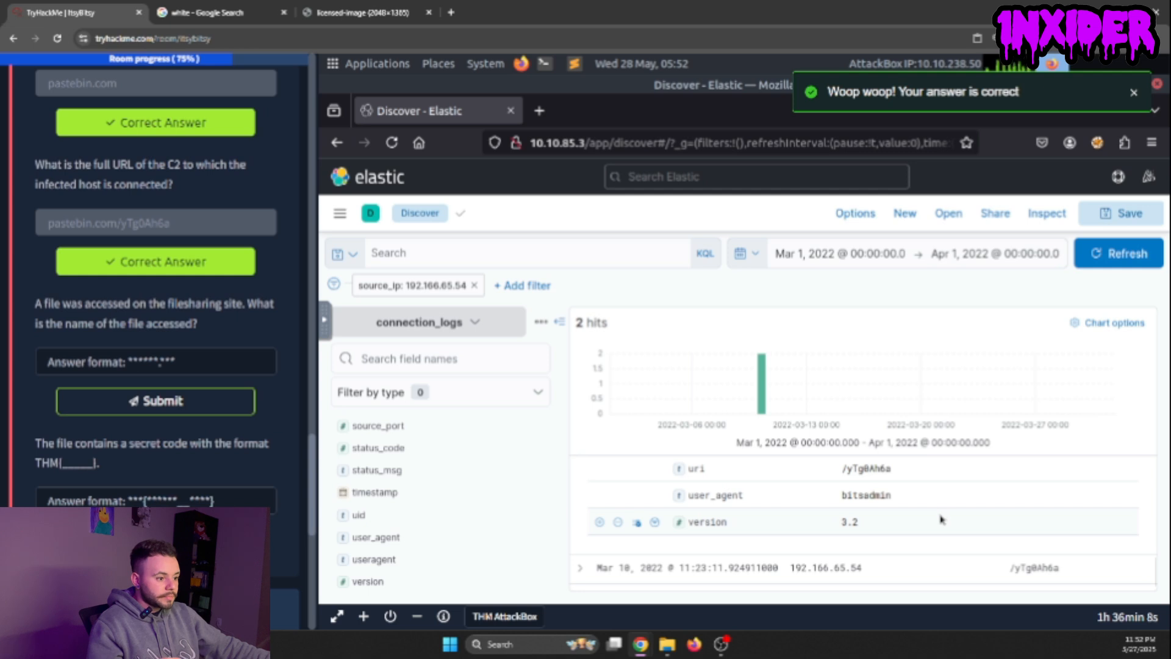
{"action": "scroll", "coordinate": [941, 521], "scroll_direction": "down", "scroll_amount": 1}
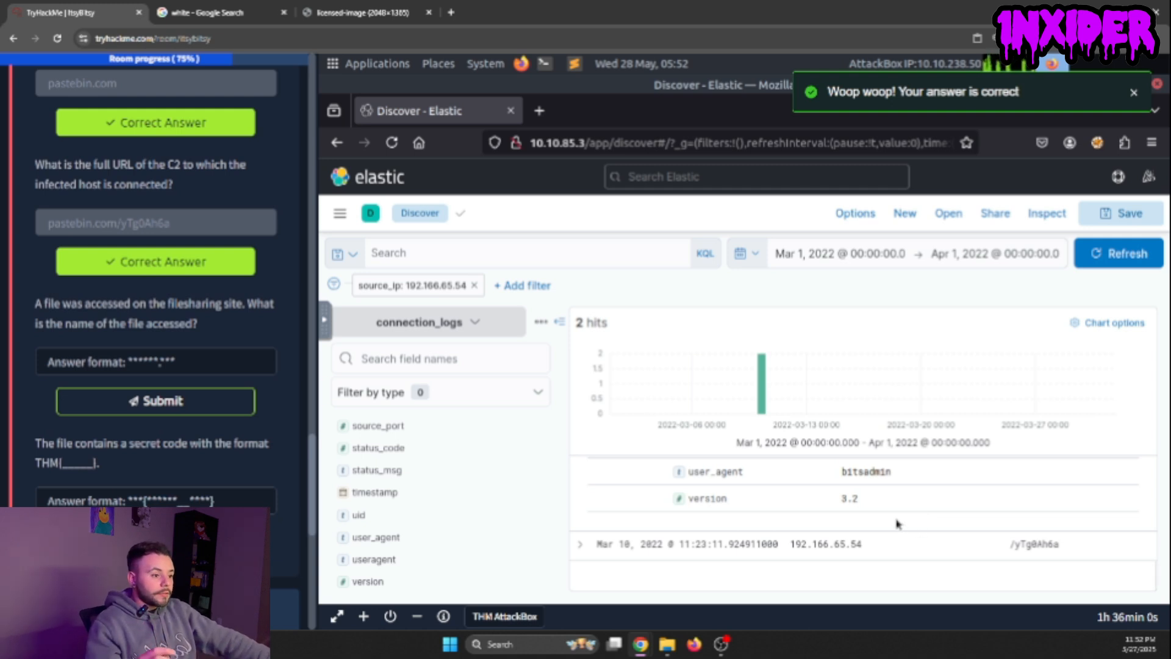
{"action": "scroll", "coordinate": [201, 354], "scroll_direction": "up", "scroll_amount": 1}
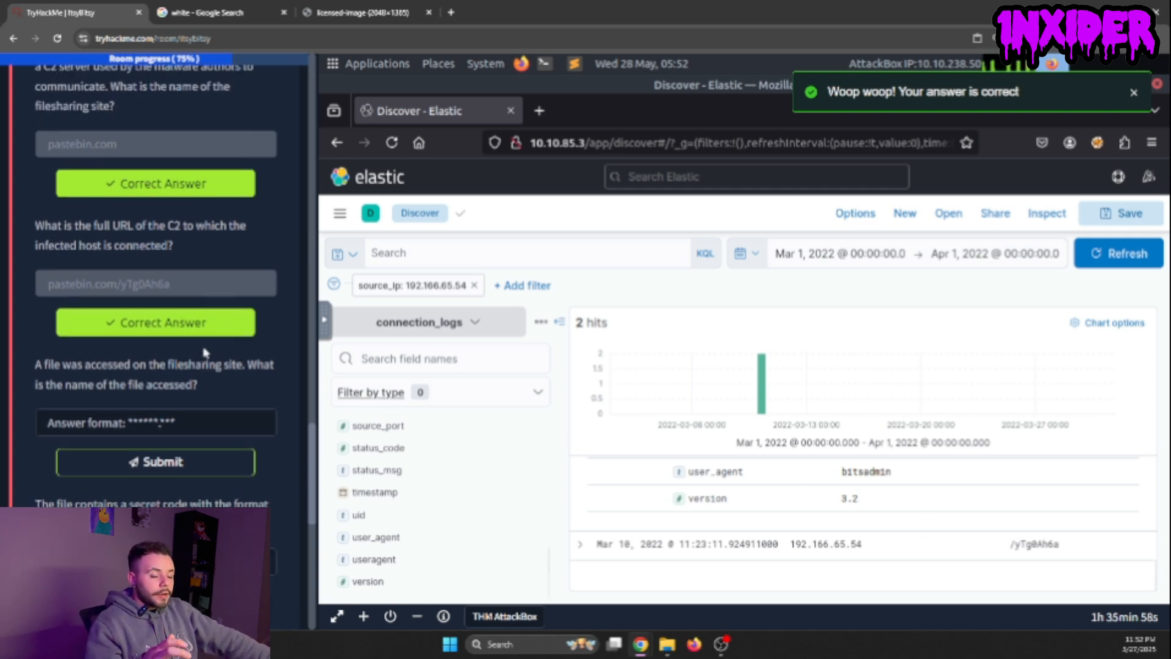
- Copy the answered C2 URL pastebin.com/yTg0Ah6a, open it in a new AttackBox browser tab and accept the privacy notice
{"action": "left_click_drag", "start_coordinate": [197, 296], "coordinate": [46, 285]}
{"action": "key", "text": "ctrl+c"}
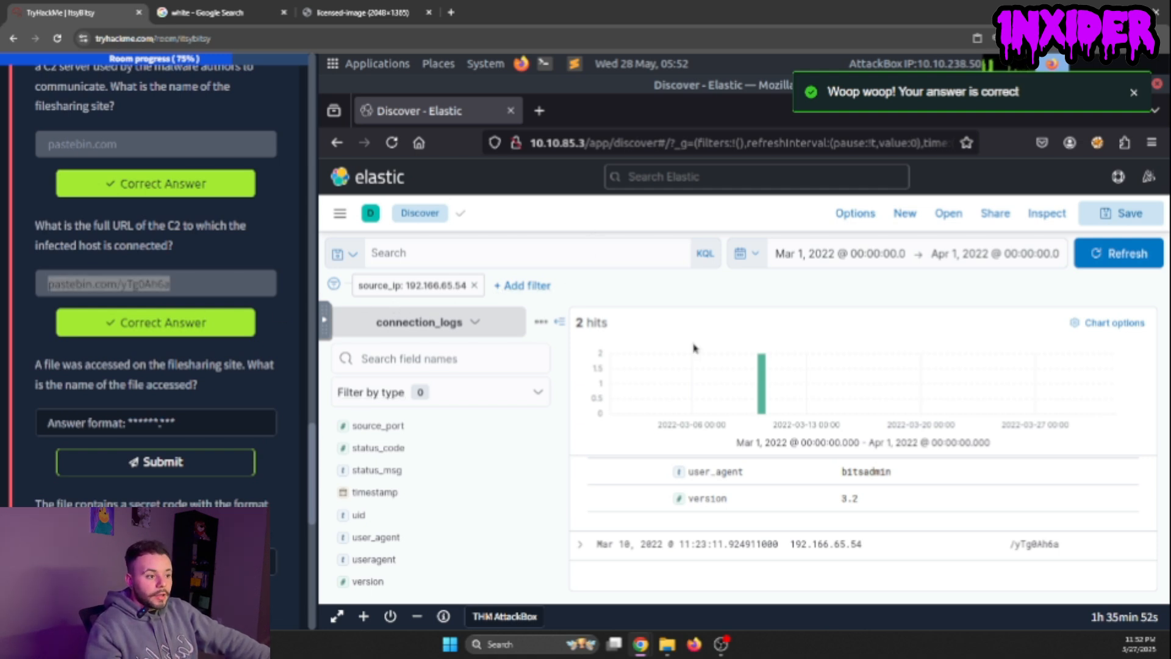
{"action": "scroll", "coordinate": [944, 539], "scroll_direction": "up", "scroll_amount": 5}
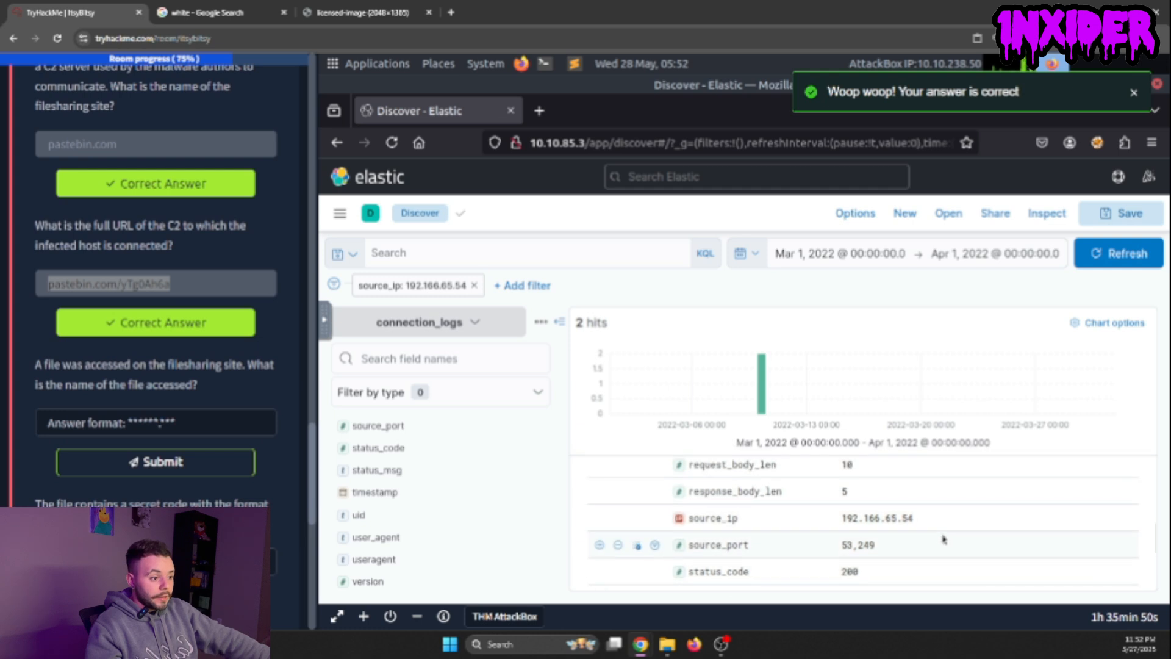
{"action": "scroll", "coordinate": [944, 539], "scroll_direction": "up", "scroll_amount": 3}
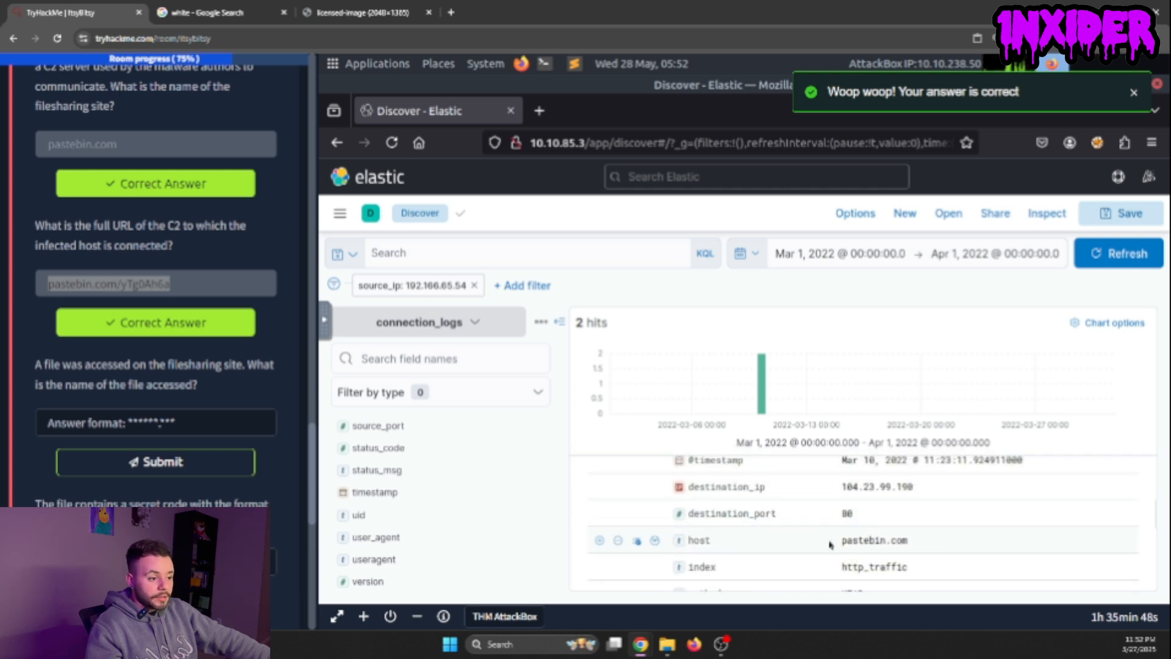
{"action": "left_click", "coordinate": [539, 111]}
{"action": "left_click", "coordinate": [560, 142]}
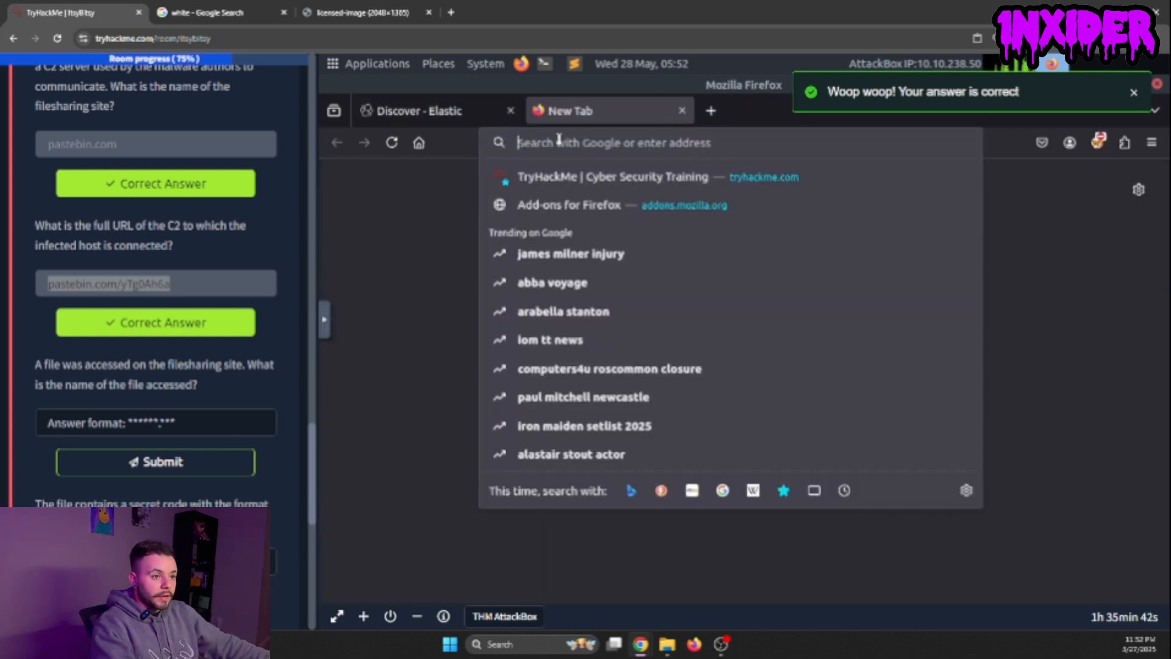
{"action": "key", "text": "ctrl+v"}
{"action": "key", "text": "Return"}
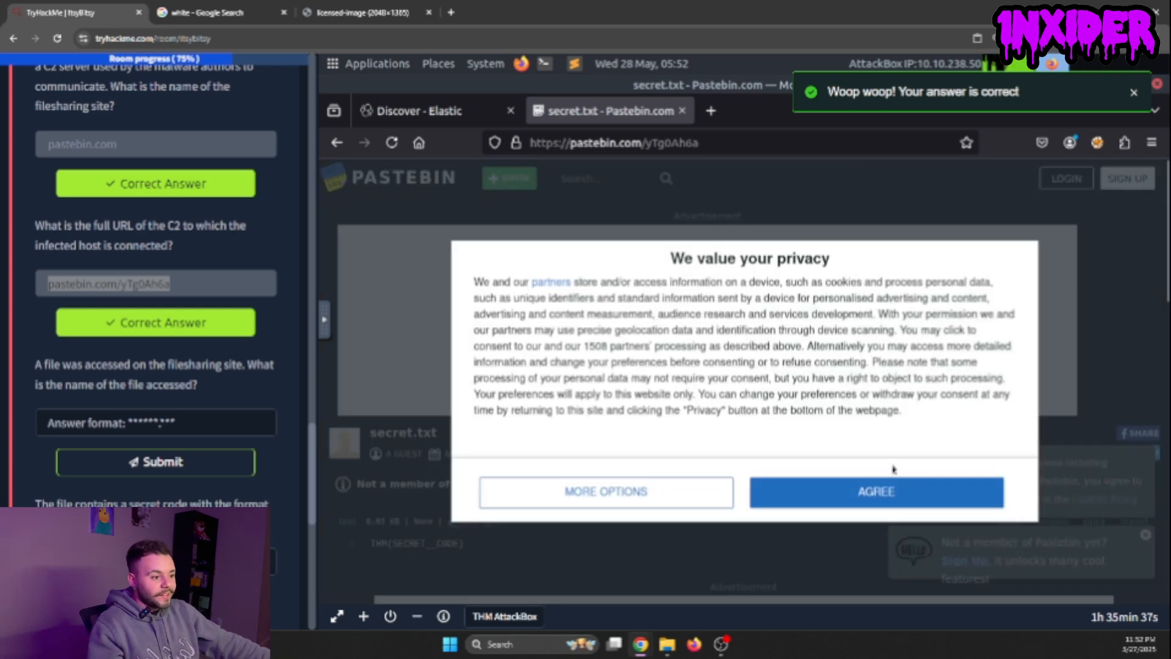
{"action": "left_click", "coordinate": [874, 494]}
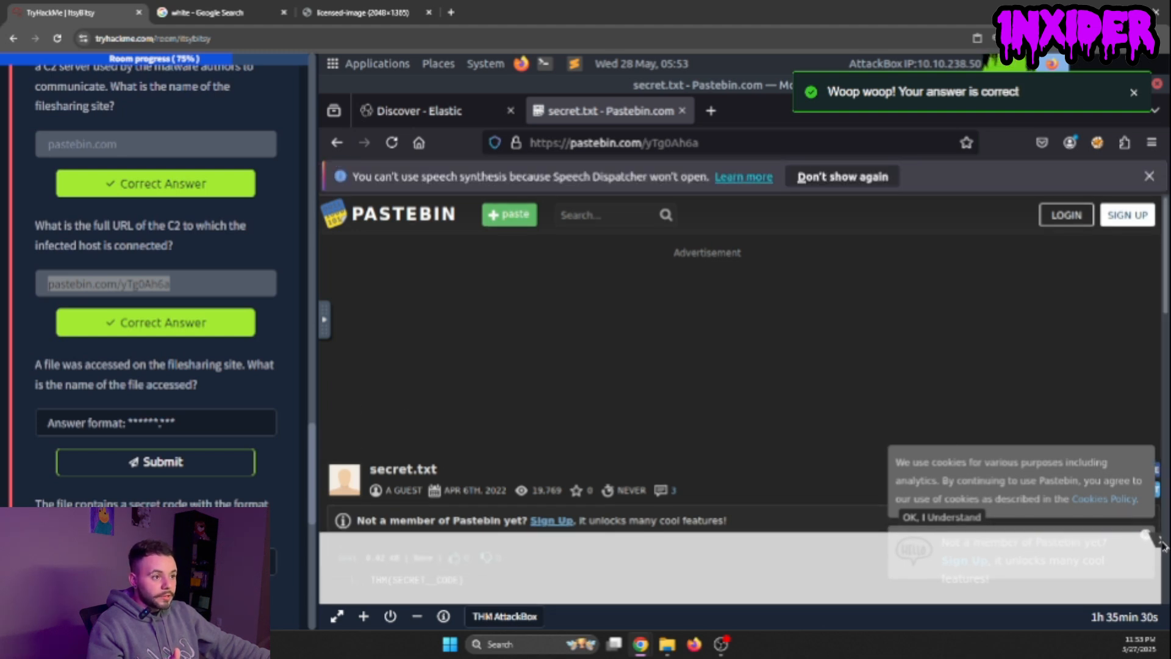
- Return to the Kibana results and review the uri, host and remaining fields of the expanded record
{"action": "left_click", "coordinate": [399, 117]}
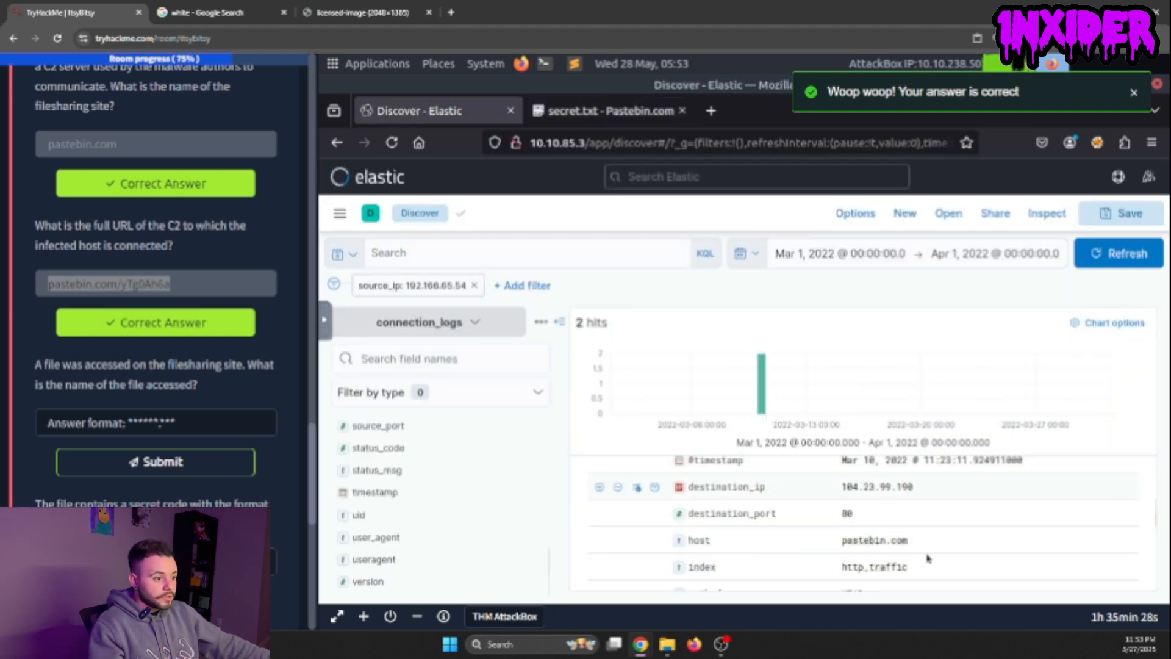
{"action": "scroll", "coordinate": [893, 510], "scroll_direction": "up", "scroll_amount": 4}
{"action": "scroll", "coordinate": [894, 510], "scroll_direction": "up", "scroll_amount": 1}
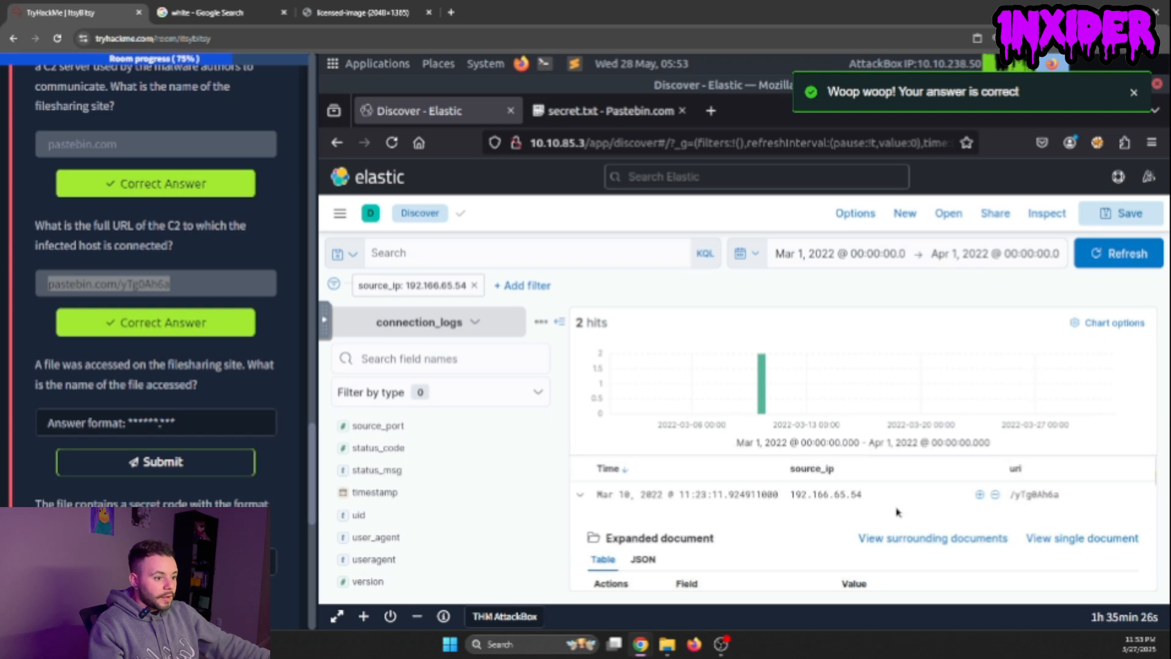
{"action": "scroll", "coordinate": [879, 507], "scroll_direction": "down", "scroll_amount": 5}
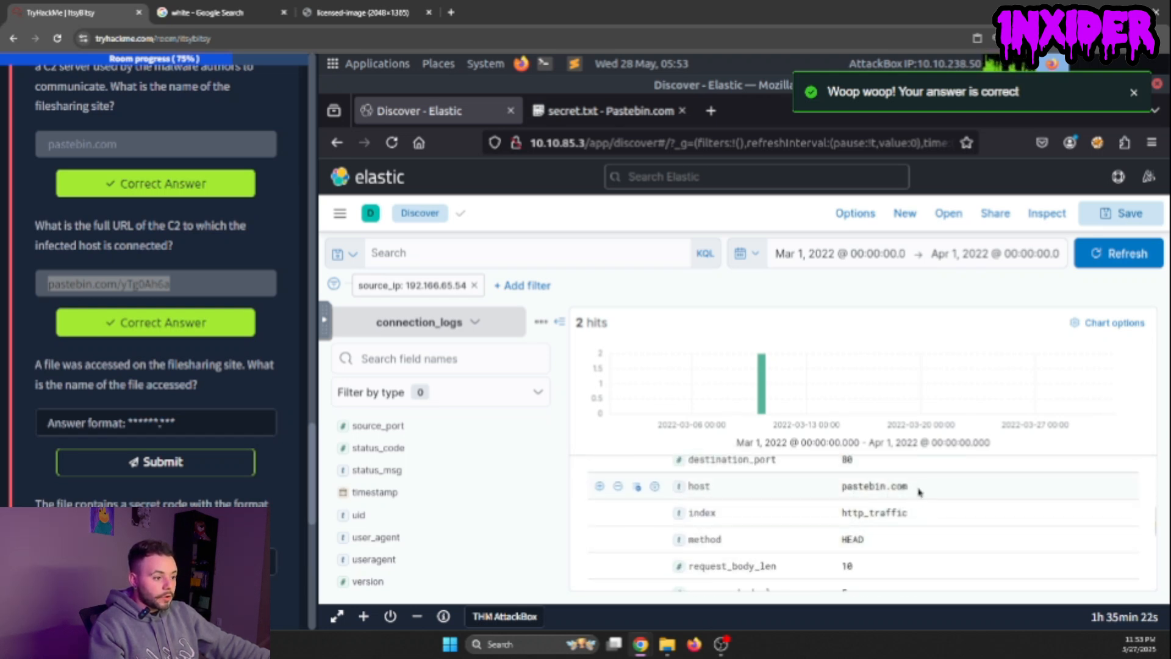
{"action": "scroll", "coordinate": [975, 506], "scroll_direction": "up", "scroll_amount": 4}
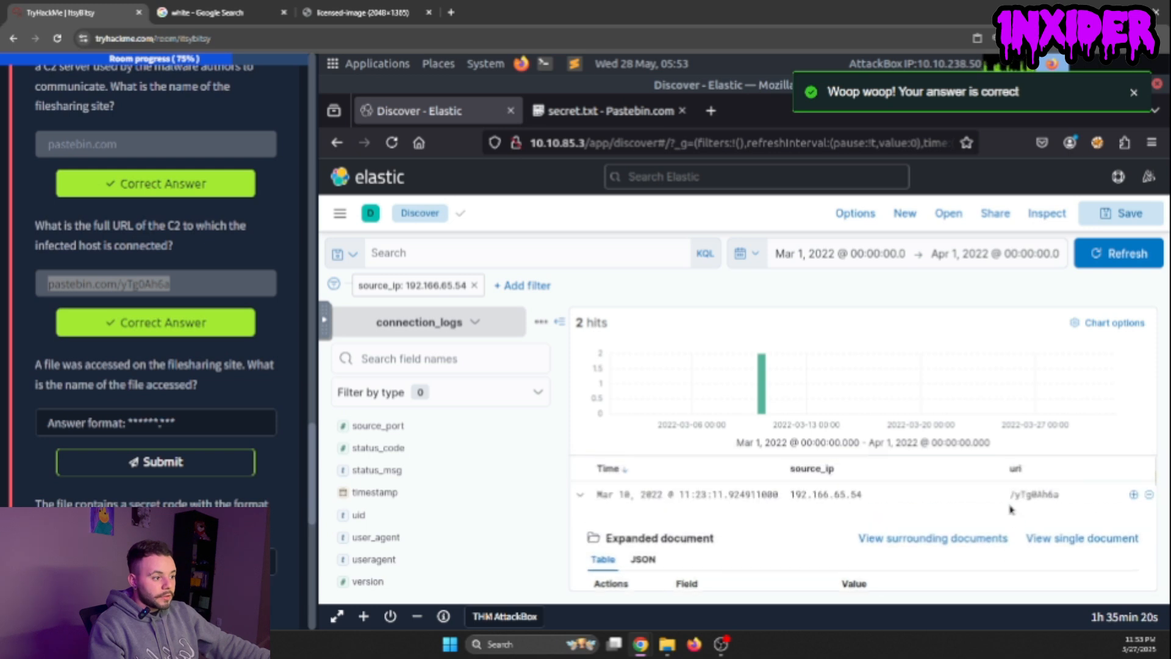
{"action": "scroll", "coordinate": [921, 549], "scroll_direction": "down", "scroll_amount": 5}
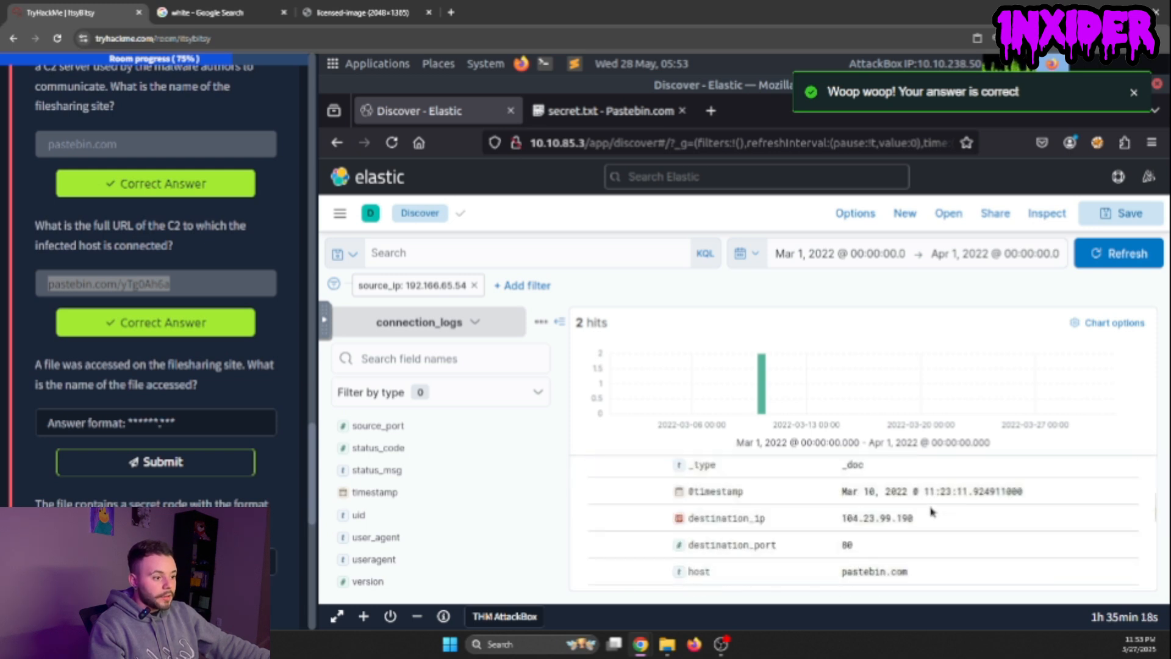
{"action": "scroll", "coordinate": [912, 563], "scroll_direction": "down", "scroll_amount": 2}
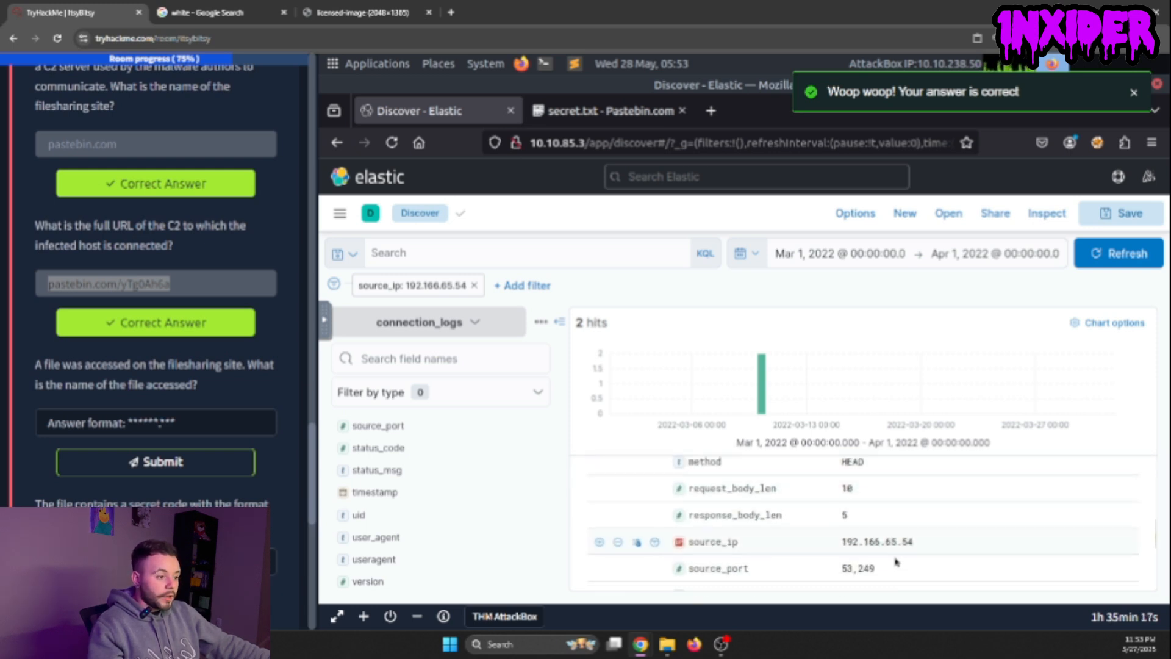
- Go back to the Pastebin page, close the advertisement overlay, and submit the paste's title secret.txt as the accessed file's name
{"action": "left_click", "coordinate": [583, 113]}
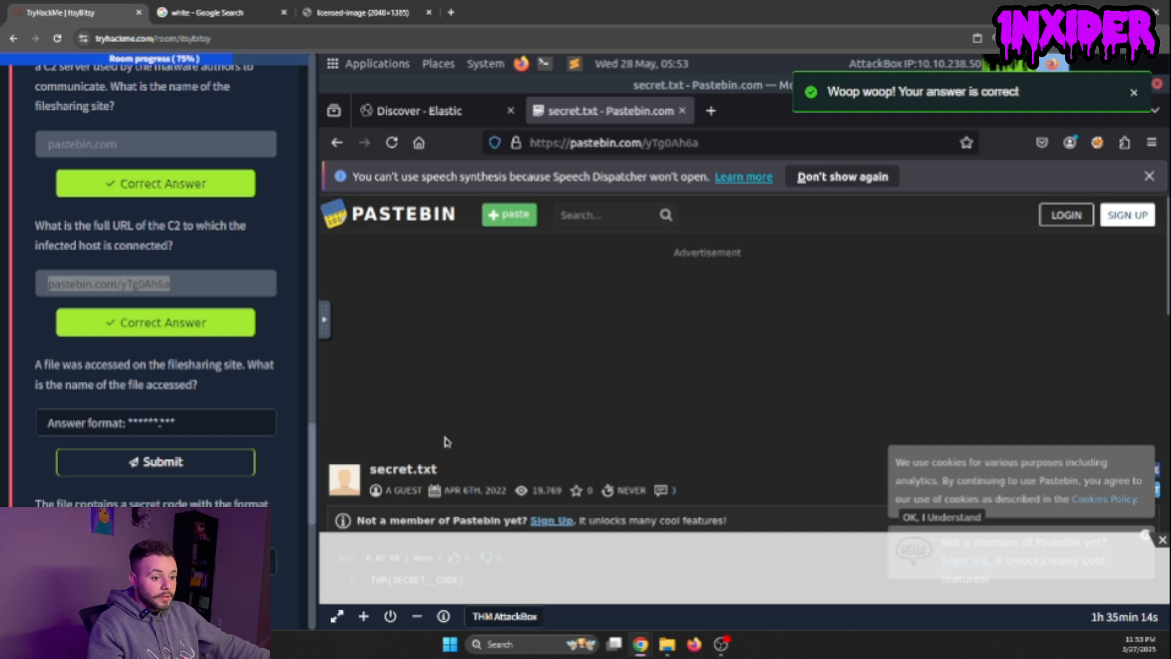
{"action": "left_click", "coordinate": [1161, 540]}
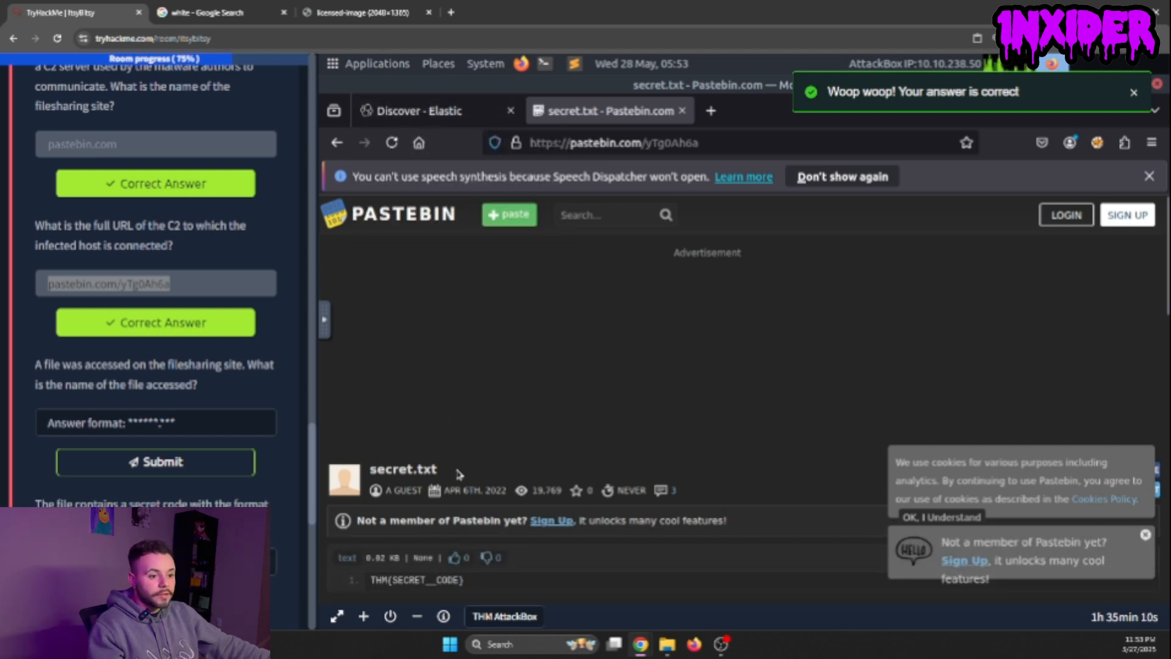
{"action": "left_click_drag", "start_coordinate": [449, 470], "coordinate": [373, 467]}
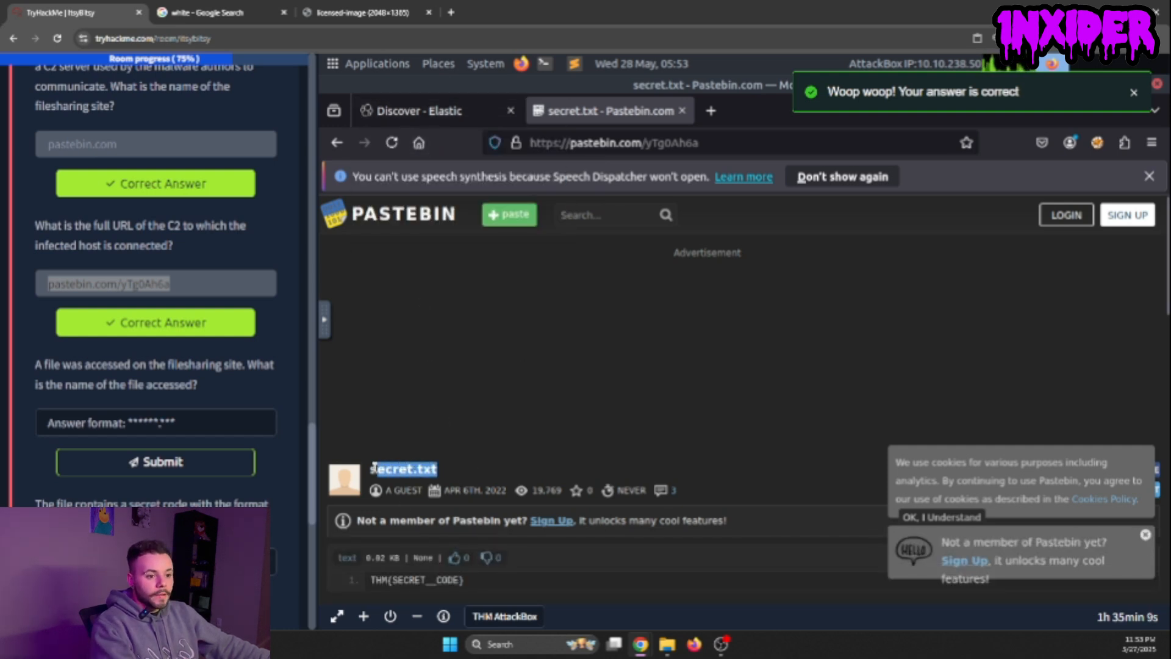
{"action": "left_click", "coordinate": [189, 426]}
{"action": "key", "text": "ctrl+v"}
{"action": "key", "text": "Return"}
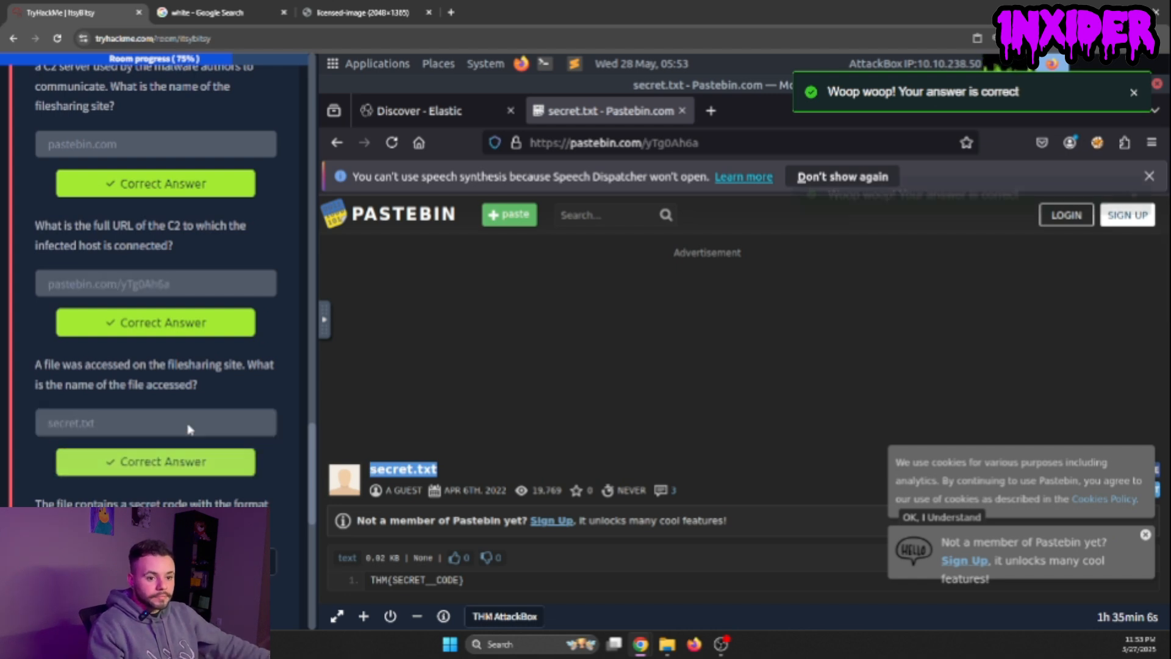
- Read the secret code question, copy the THM code from the secret.txt paste and submit it as the final answer
{"action": "scroll", "coordinate": [176, 326], "scroll_direction": "down", "scroll_amount": 1}
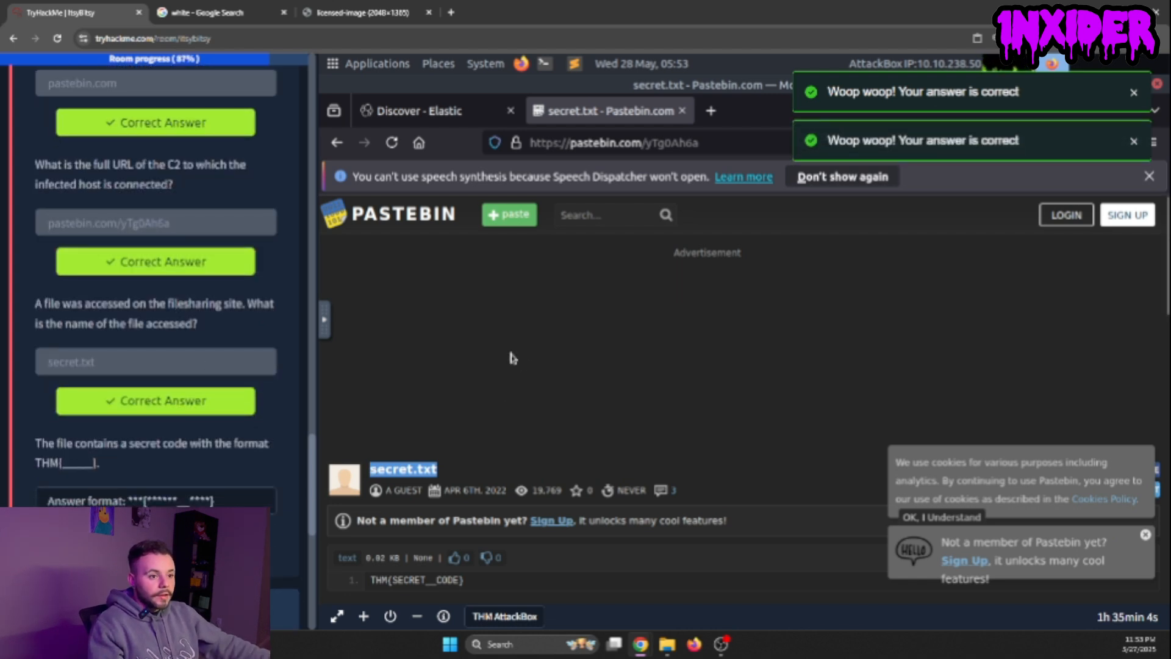
{"action": "left_click", "coordinate": [465, 116]}
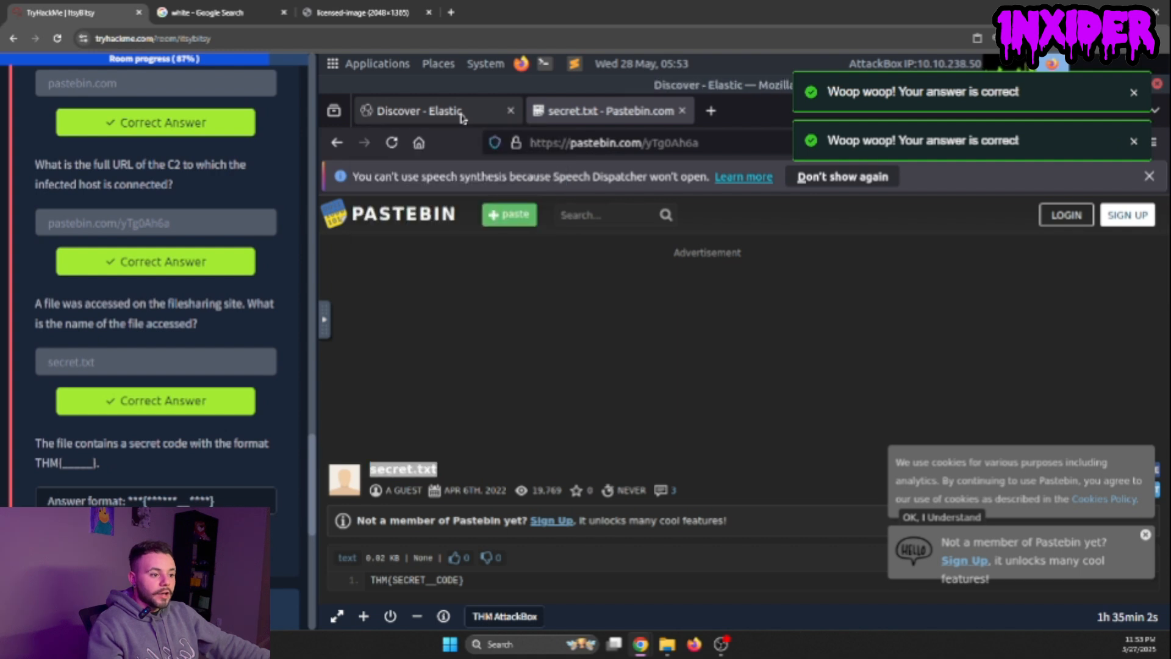
{"action": "scroll", "coordinate": [888, 525], "scroll_direction": "down", "scroll_amount": 3}
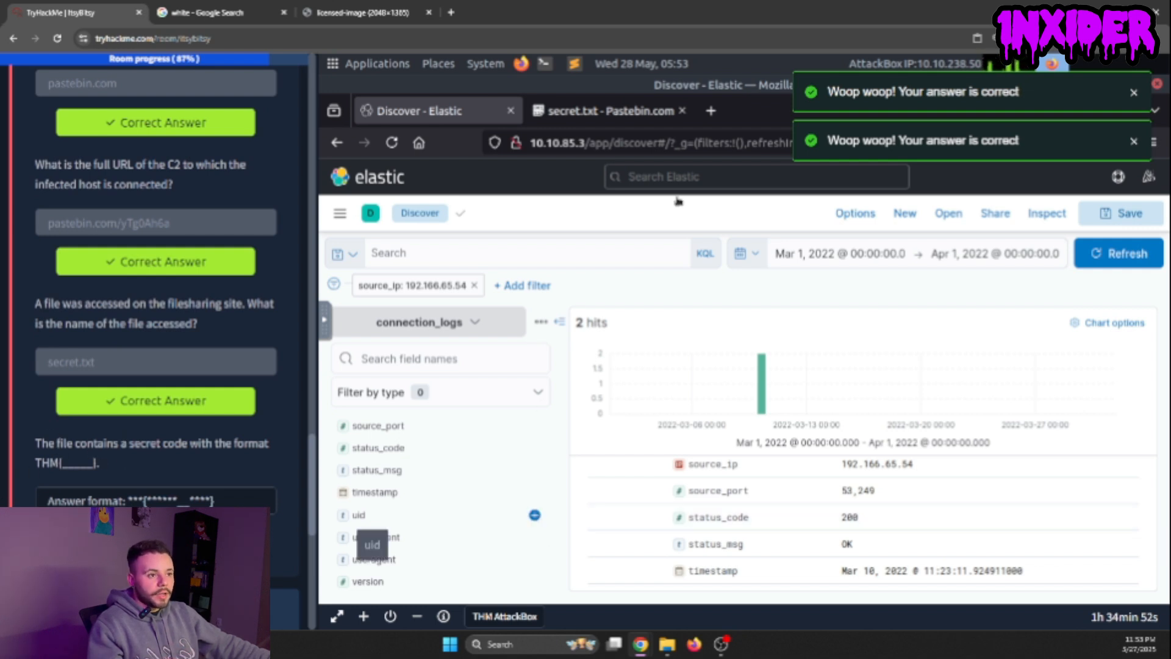
{"action": "left_click", "coordinate": [575, 117]}
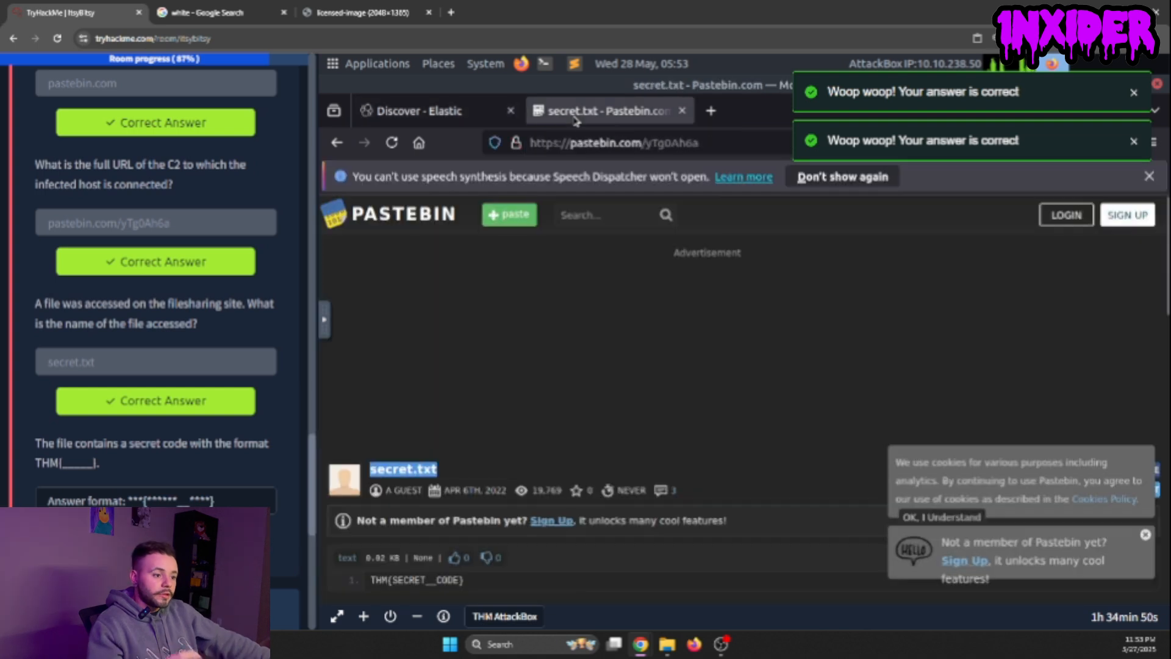
{"action": "scroll", "coordinate": [651, 333], "scroll_direction": "down", "scroll_amount": 3}
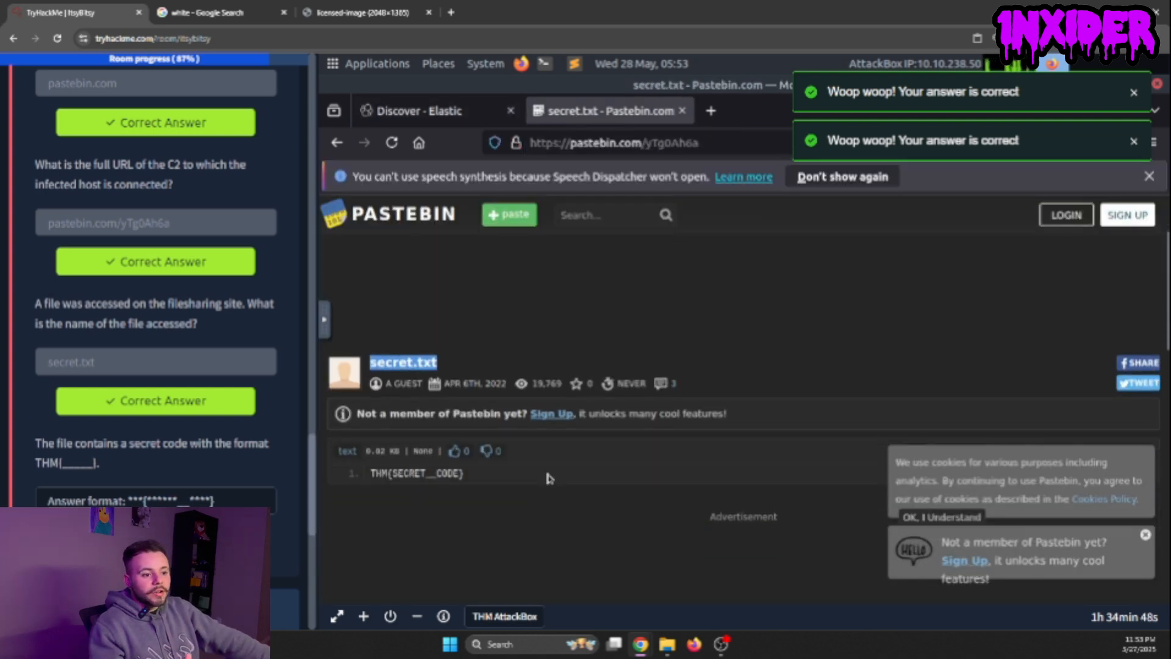
{"action": "scroll", "coordinate": [522, 478], "scroll_direction": "down", "scroll_amount": 2}
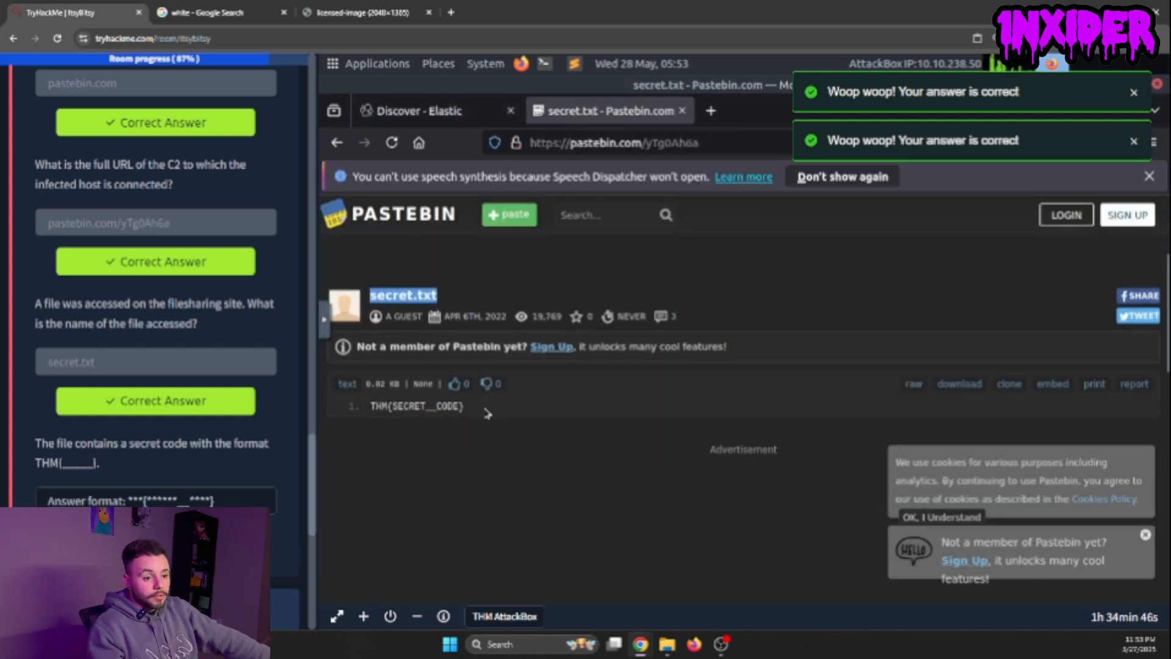
{"action": "left_click_drag", "start_coordinate": [480, 408], "coordinate": [369, 412]}
{"action": "key", "text": "ctrl+c"}
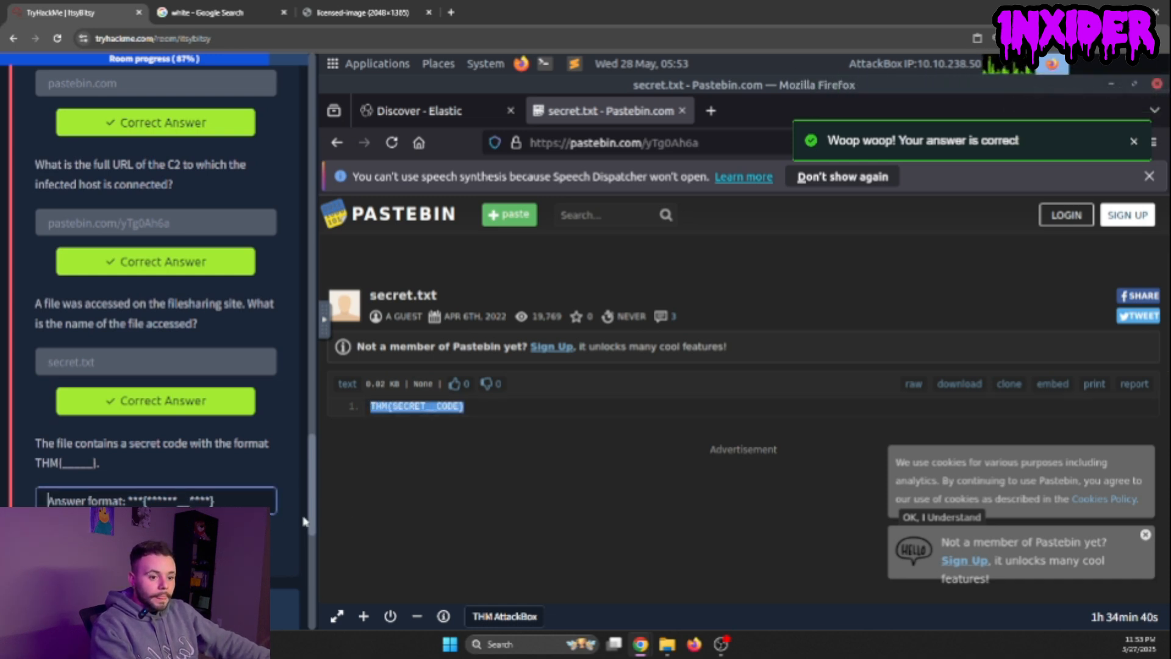
{"action": "left_click", "coordinate": [211, 501]}
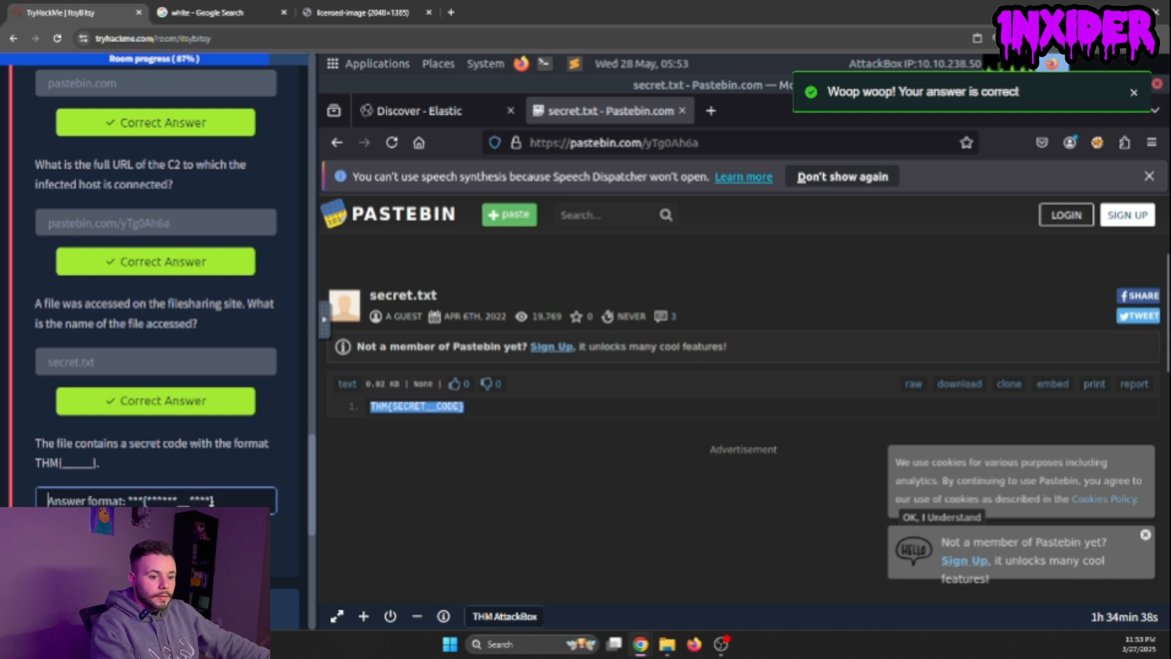
{"action": "key", "text": "ctrl+v"}
{"action": "key", "text": "Return"}
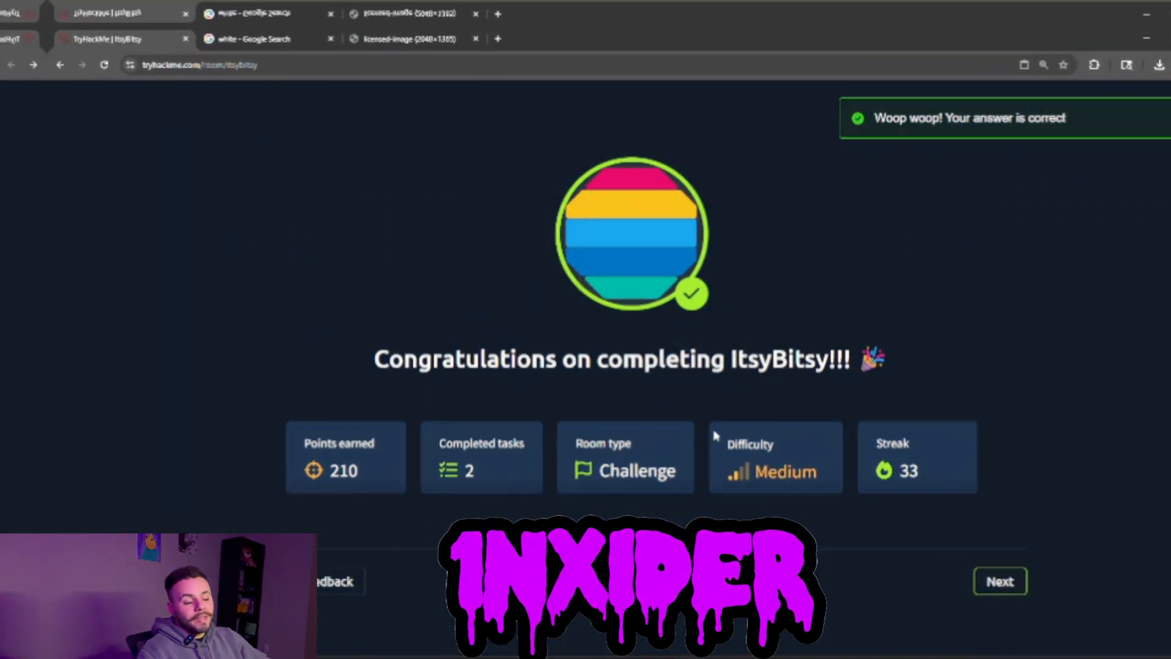
{"action": "left_click_drag", "start_coordinate": [724, 447], "coordinate": [815, 470]}
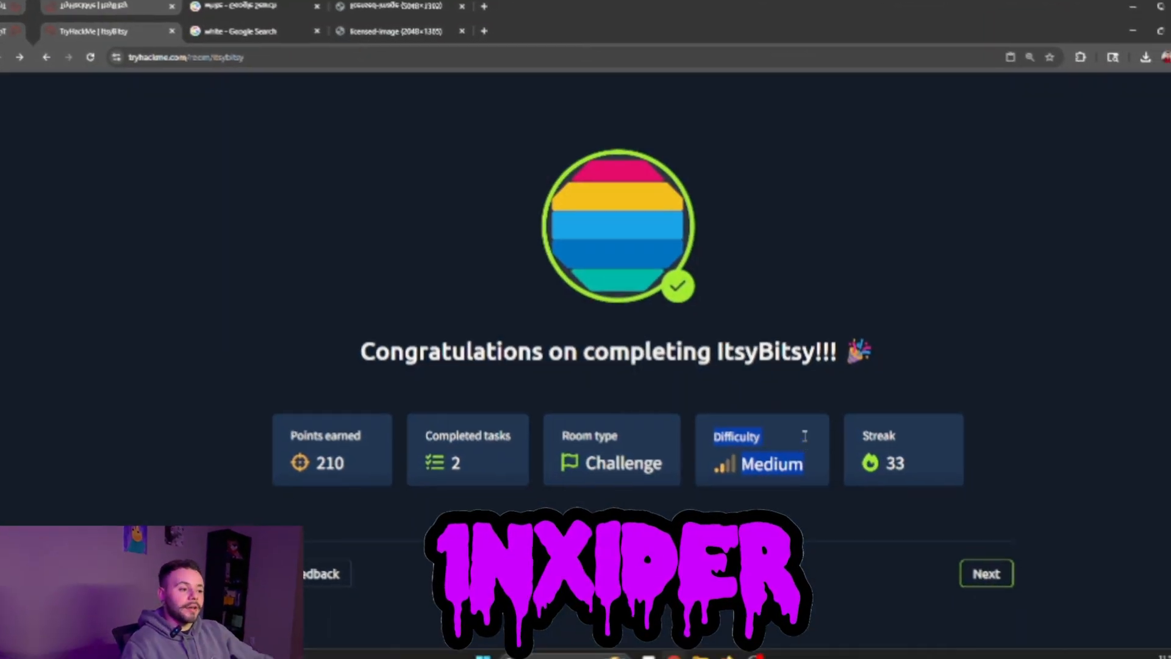